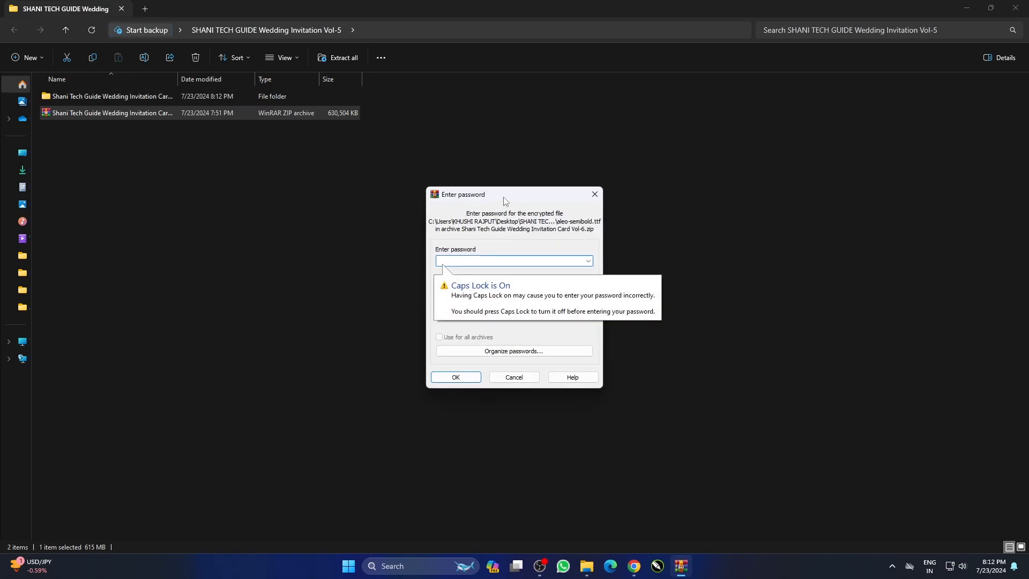
- Enter the archive password for the Shani Tech Guide Wedding Invitation Card Vol-6 zip and run the extraction
{"action": "left_click_drag", "start_coordinate": [507, 202], "coordinate": [207, 203]}
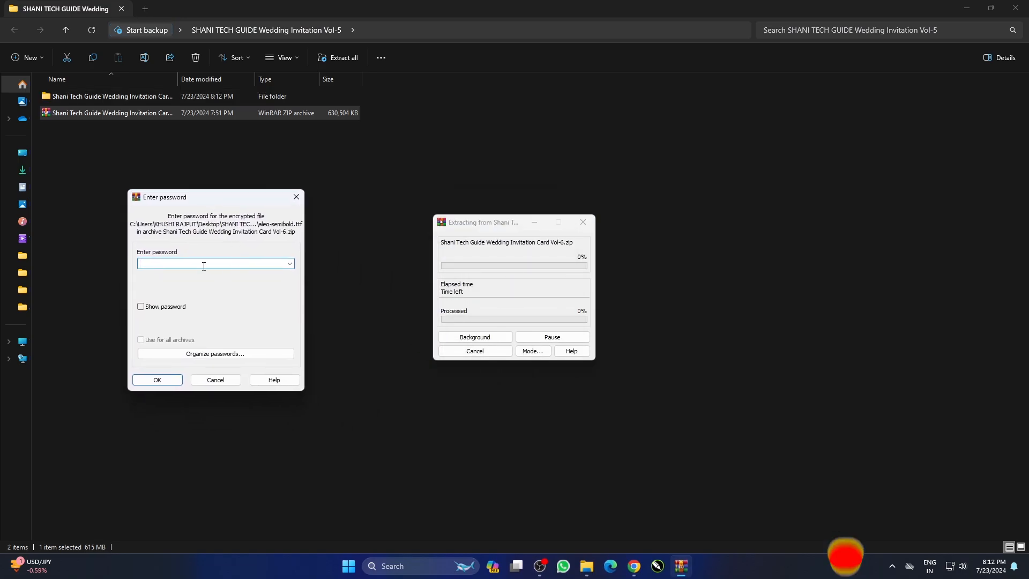
{"action": "type", "text": "••••"}
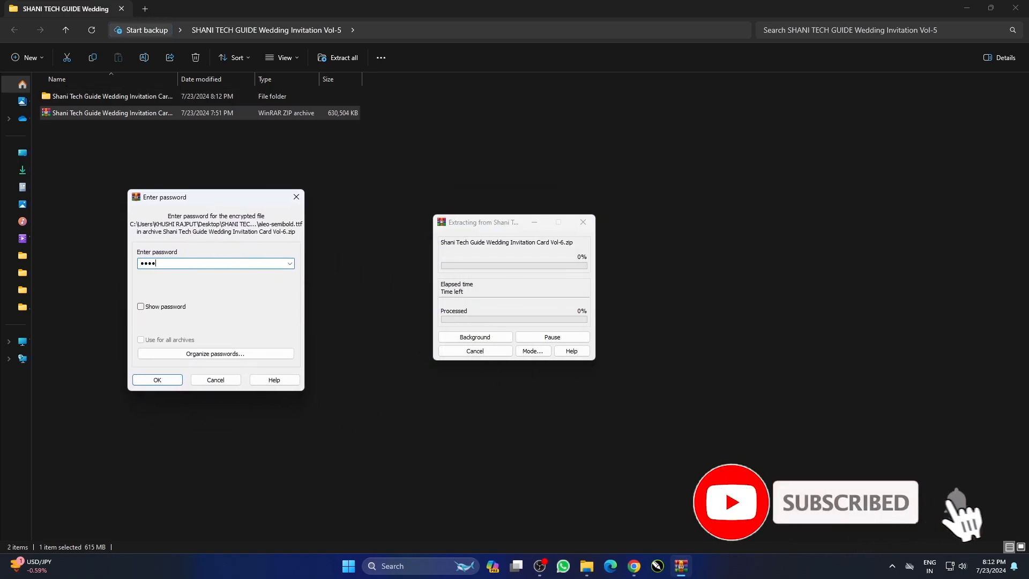
{"action": "left_click", "coordinate": [158, 380]}
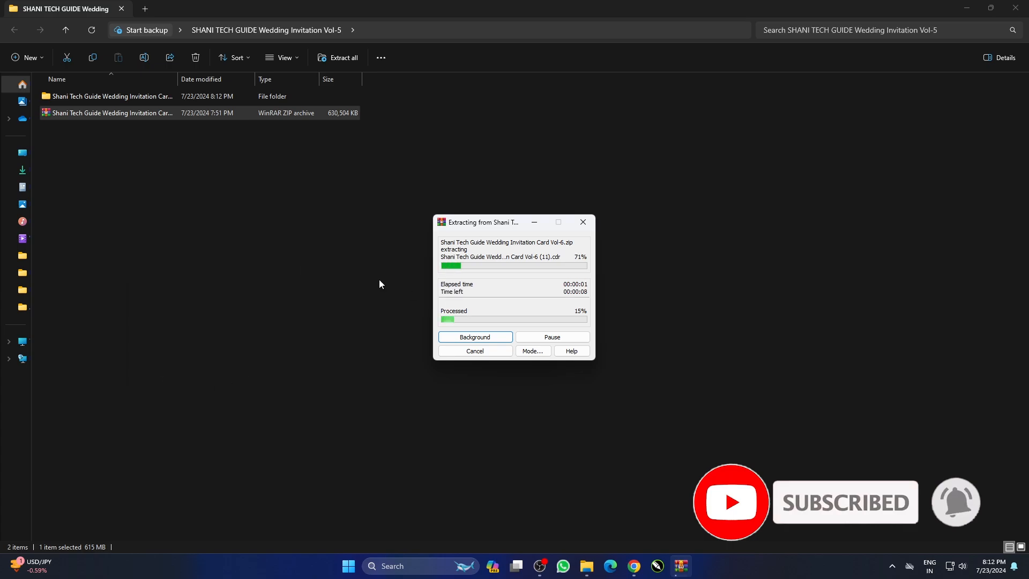
- Go into the extracted Wedding Invitation Card Vol-6 folder and open its Font subfolder
{"action": "double_click", "coordinate": [100, 99]}
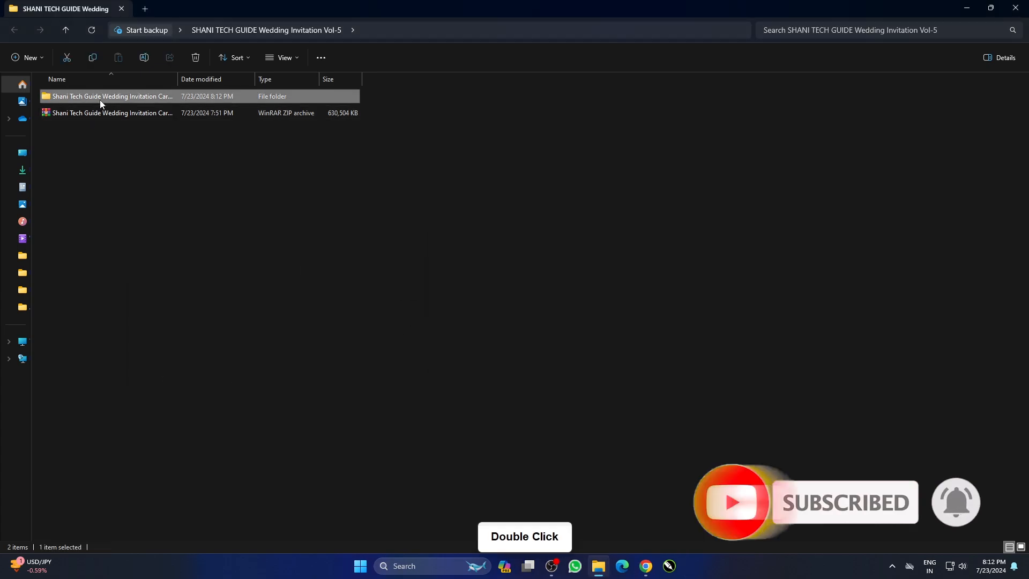
{"action": "double_click", "coordinate": [98, 99]}
{"action": "double_click", "coordinate": [93, 100]}
- Install the aleo-semibold and GreatVibes-Regular fonts for all users, replacing existing copies for all current items
{"action": "left_click", "coordinate": [94, 98]}
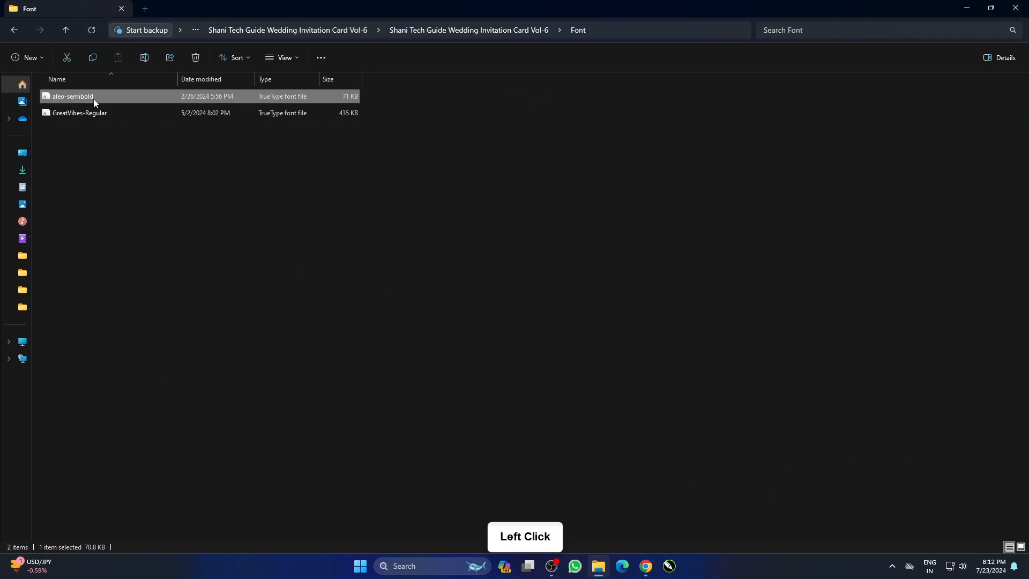
{"action": "key", "text": "ctrl+a"}
{"action": "right_click", "coordinate": [93, 99]}
{"action": "left_click", "coordinate": [209, 286]}
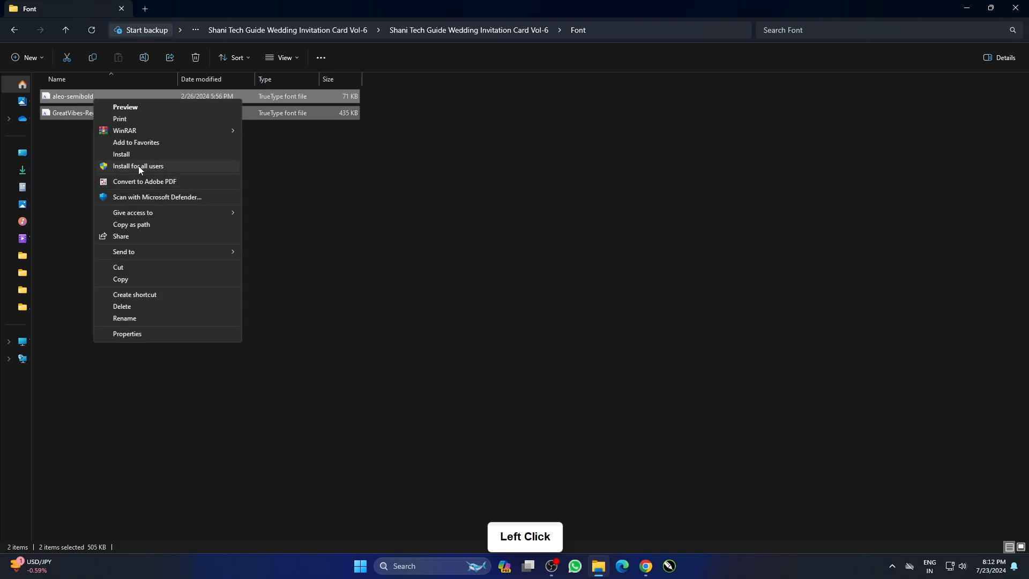
{"action": "left_click", "coordinate": [138, 165]}
{"action": "left_click", "coordinate": [425, 289]}
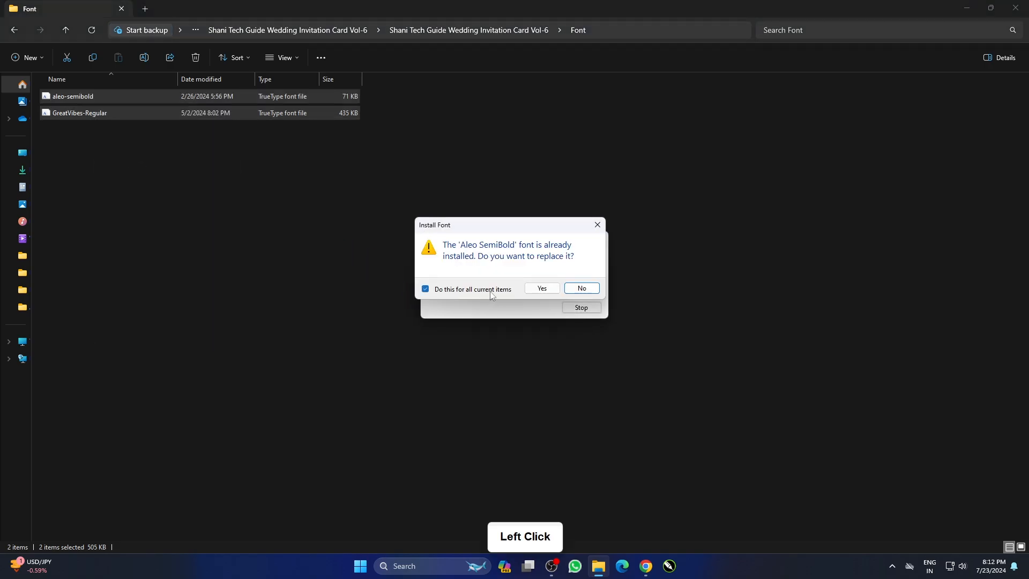
{"action": "left_click", "coordinate": [545, 289]}
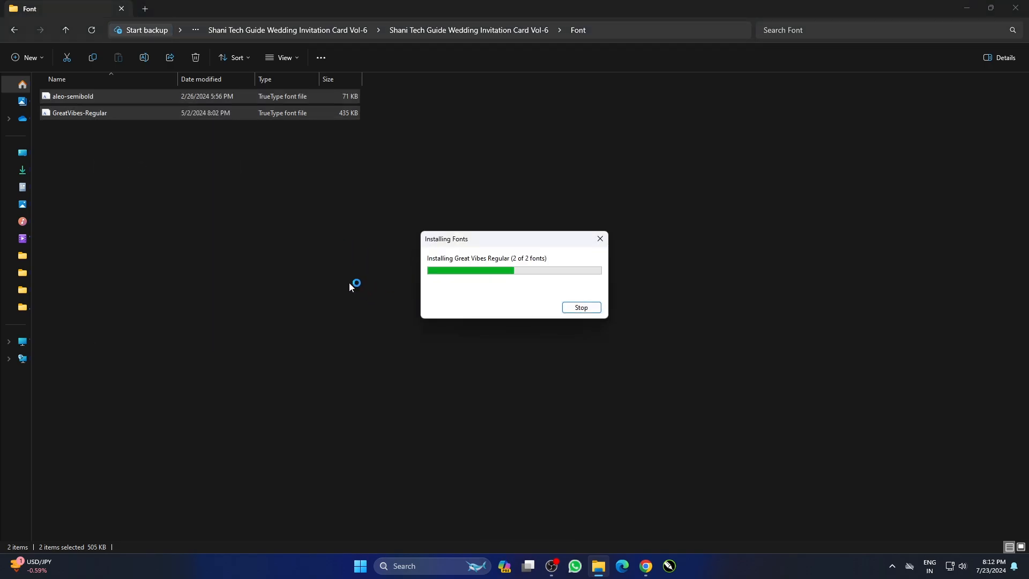
{"action": "left_click", "coordinate": [378, 293]}
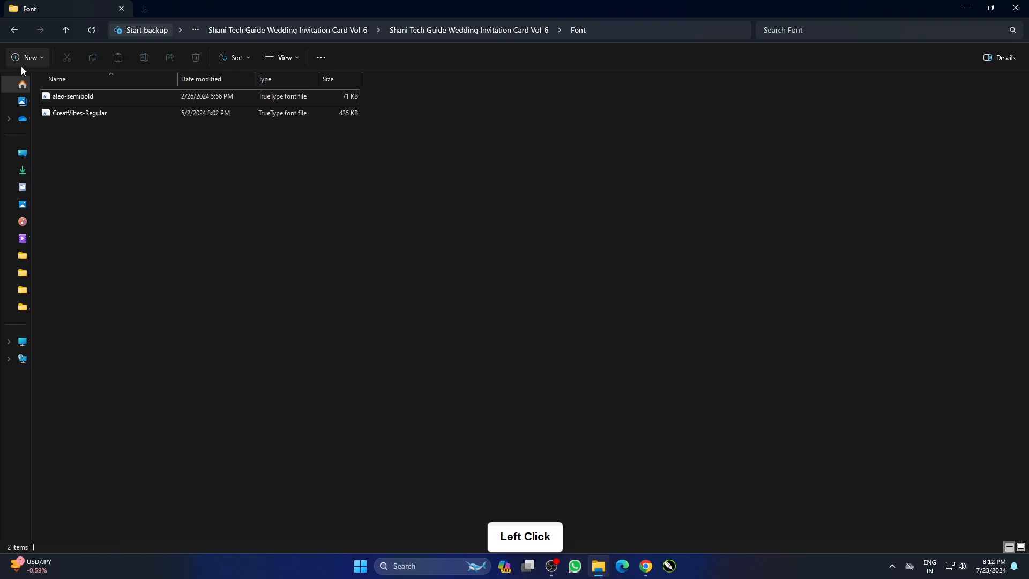
- Leave the Font folder, shrink the file window from full screen and open the folder holding the card design files
{"action": "left_click", "coordinate": [62, 30]}
{"action": "left_click", "coordinate": [649, 221]}
{"action": "left_click", "coordinate": [991, 8]}
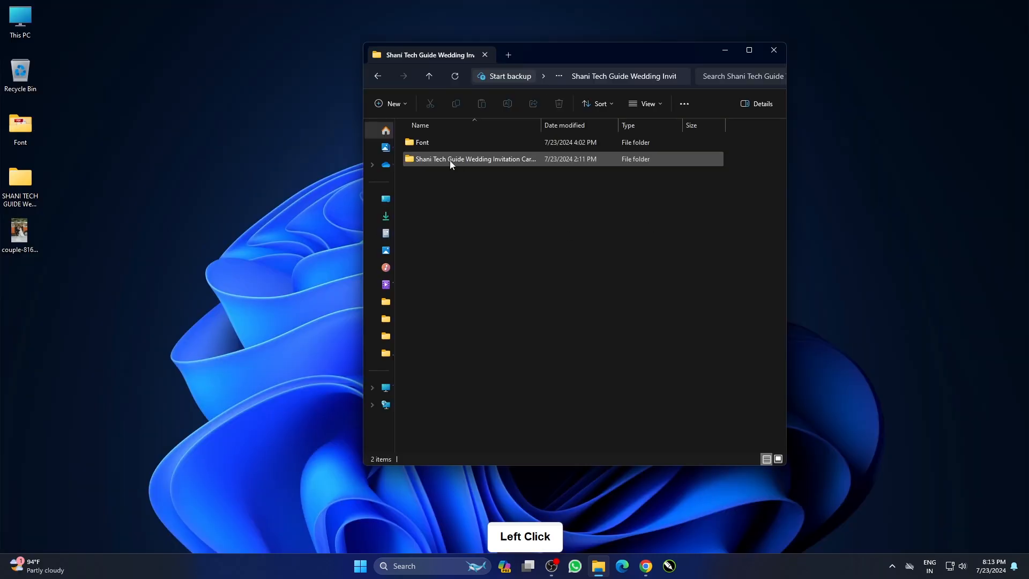
{"action": "double_click", "coordinate": [451, 161]}
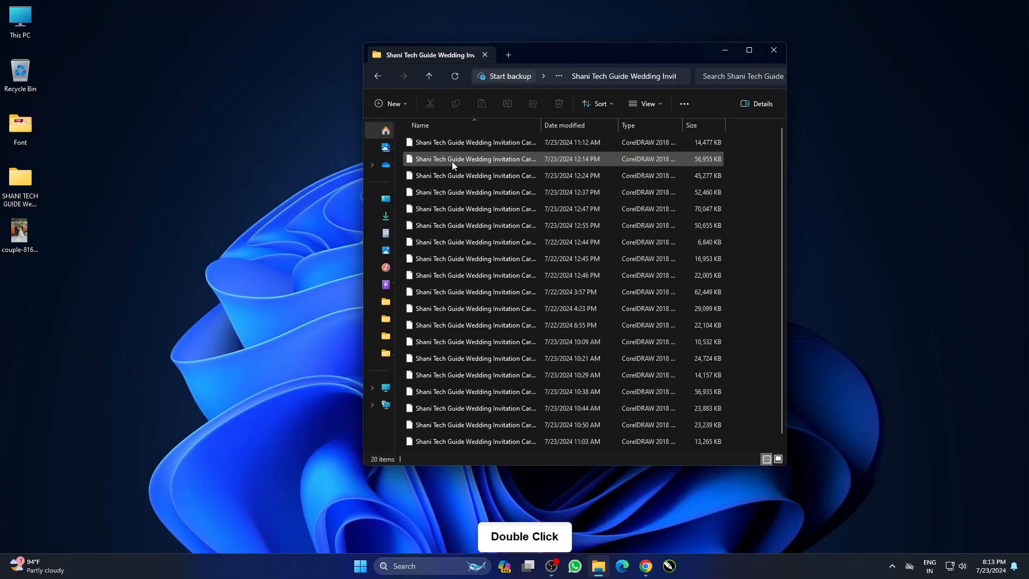
- Set CorelDRAW 2018 (64-Bit) as the default app for .CDR files through the first card file's properties
{"action": "left_click", "coordinate": [468, 143]}
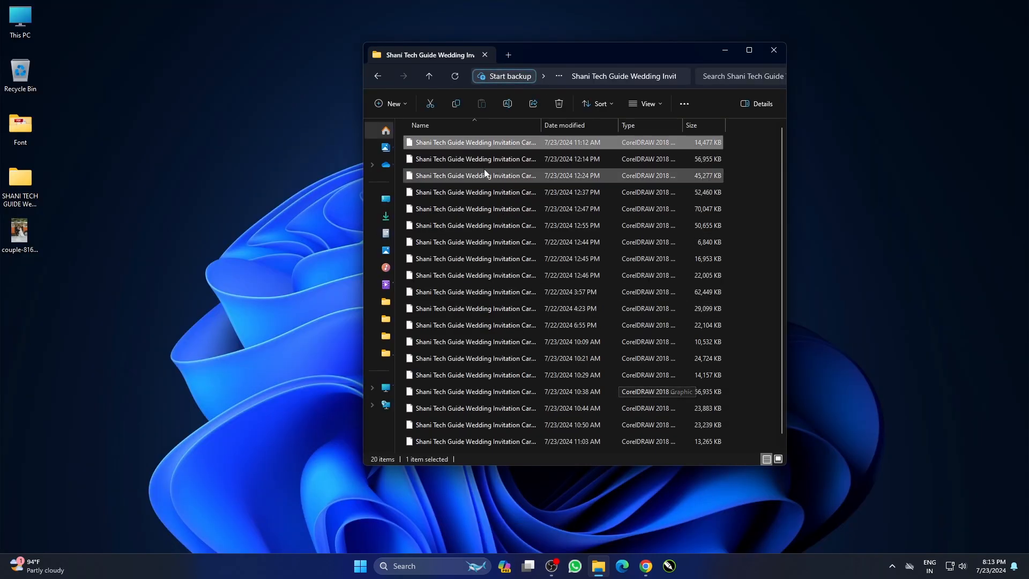
{"action": "right_click", "coordinate": [490, 142]}
{"action": "left_click", "coordinate": [523, 398]}
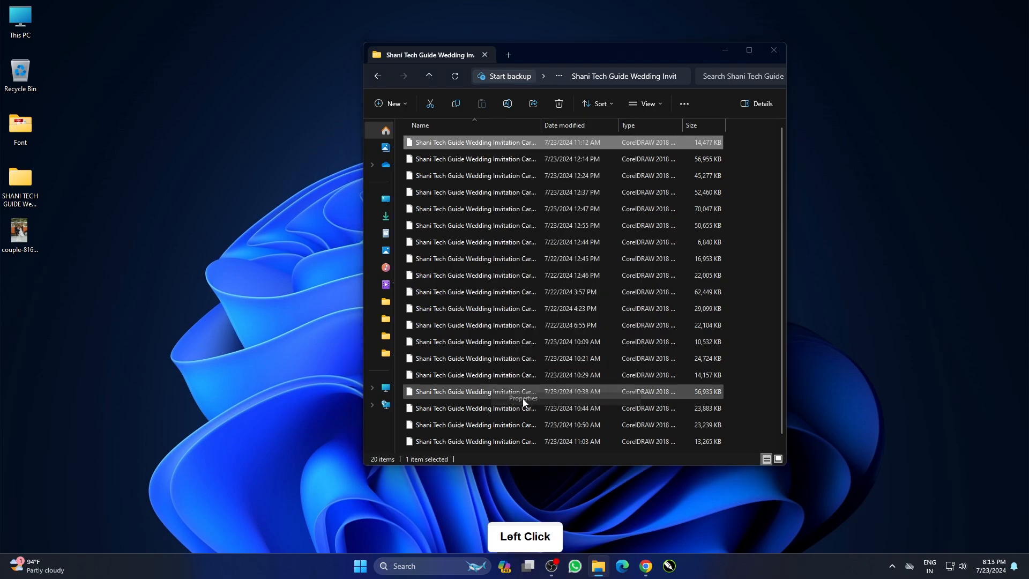
{"action": "left_click", "coordinate": [654, 225]}
{"action": "left_click", "coordinate": [595, 441]}
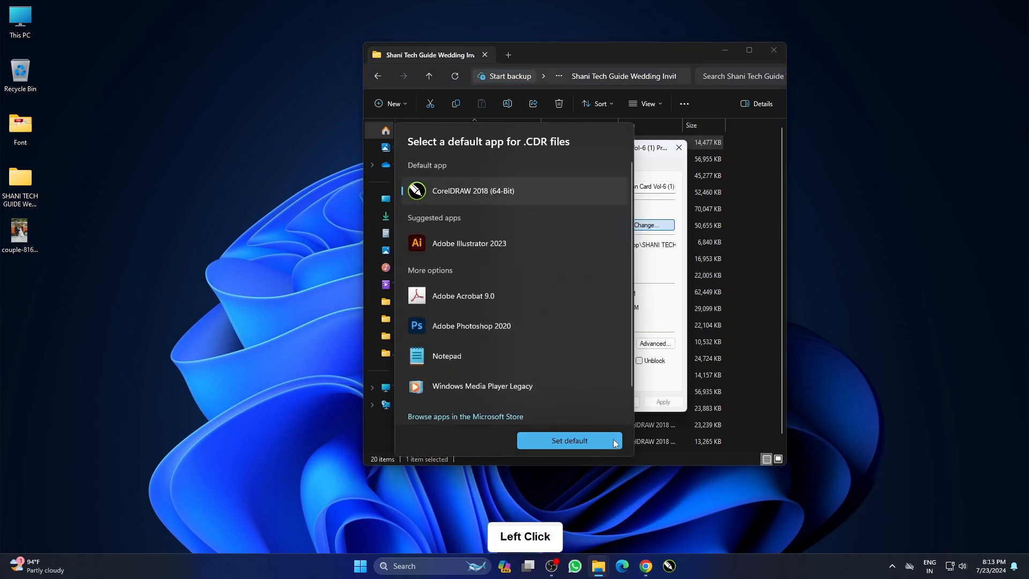
{"action": "left_click", "coordinate": [662, 402]}
{"action": "left_click", "coordinate": [584, 402]}
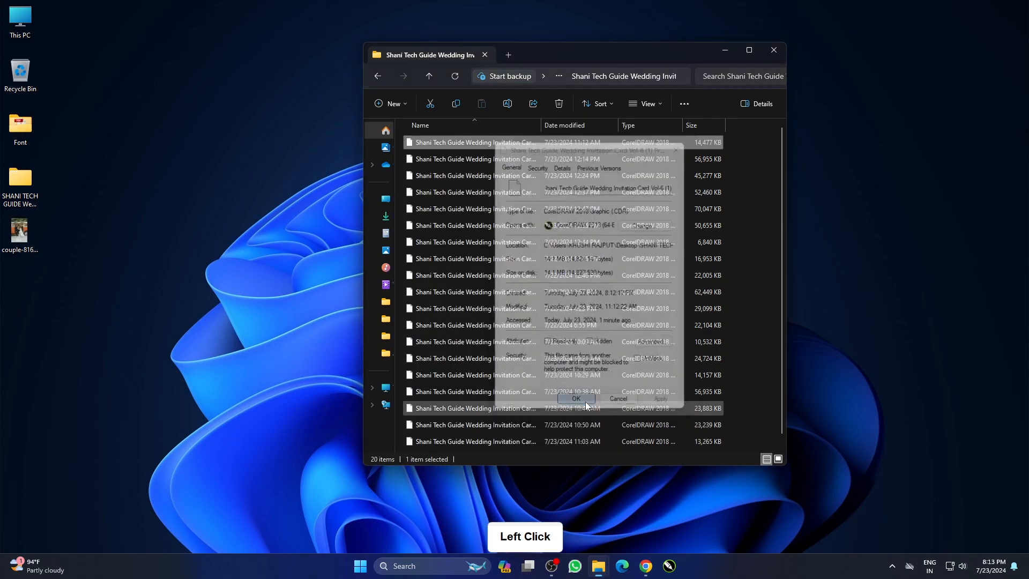
- Show the card files as extra large icons and look through their thumbnails
{"action": "left_click", "coordinate": [778, 460]}
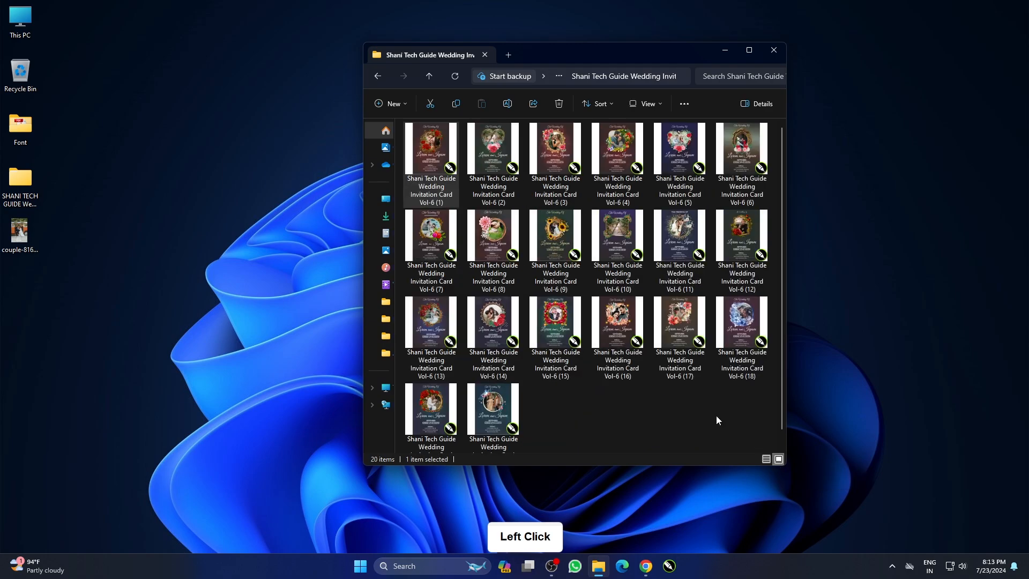
{"action": "left_click", "coordinate": [684, 416]}
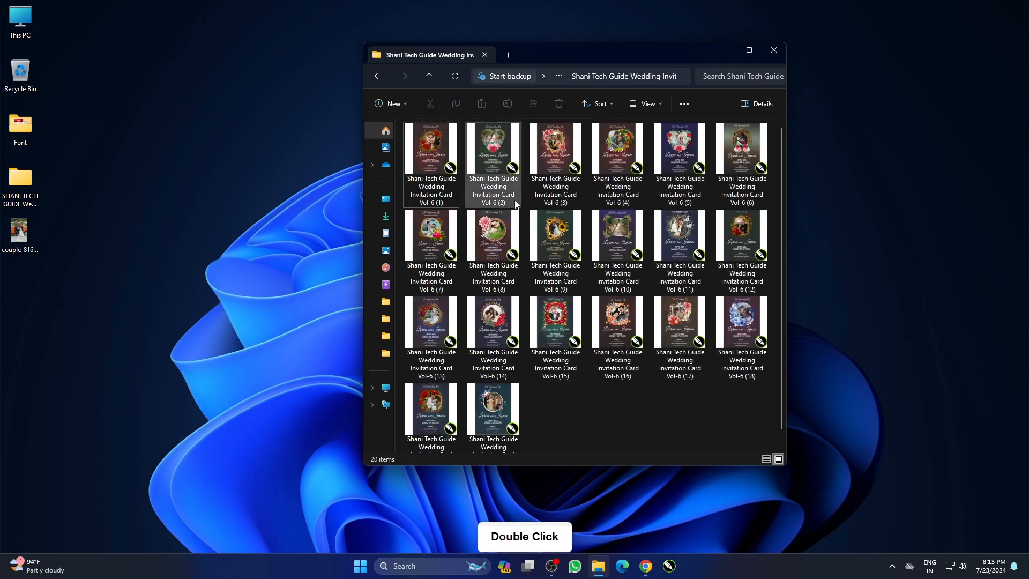
{"action": "left_click_drag", "start_coordinate": [679, 57], "coordinate": [652, 52]}
{"action": "left_click", "coordinate": [622, 98]}
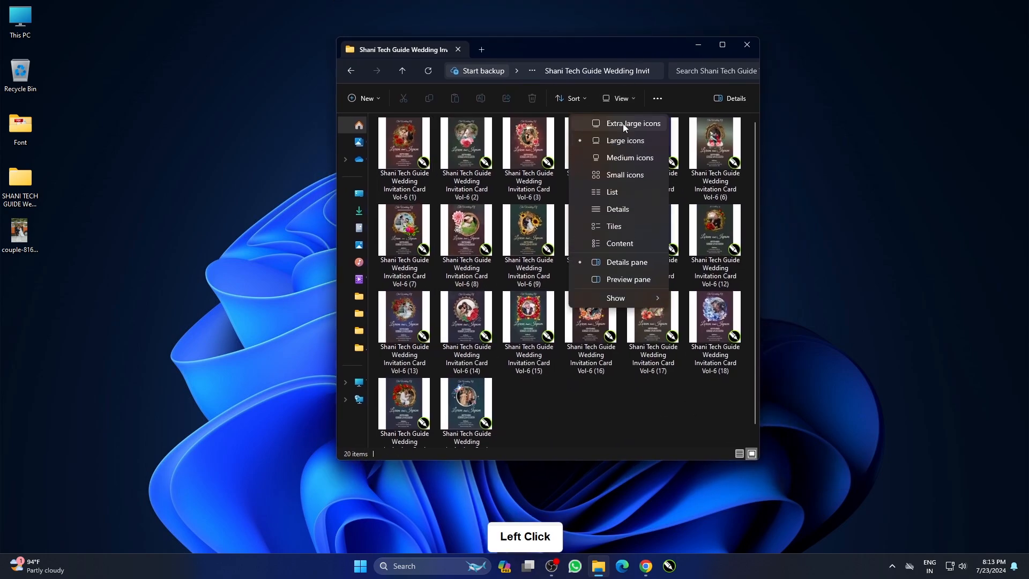
{"action": "left_click", "coordinate": [630, 63]}
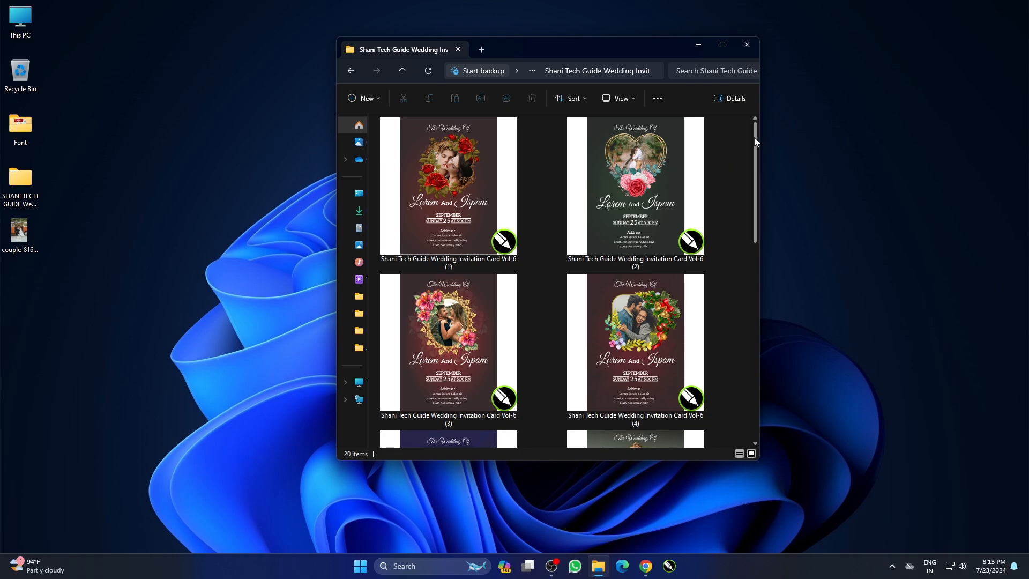
{"action": "left_click_drag", "start_coordinate": [756, 141], "coordinate": [742, 94]}
- Close the file window and launch CorelDRAW 2018 to its empty workspace
{"action": "double_click", "coordinate": [745, 47]}
{"action": "left_click", "coordinate": [669, 567]}
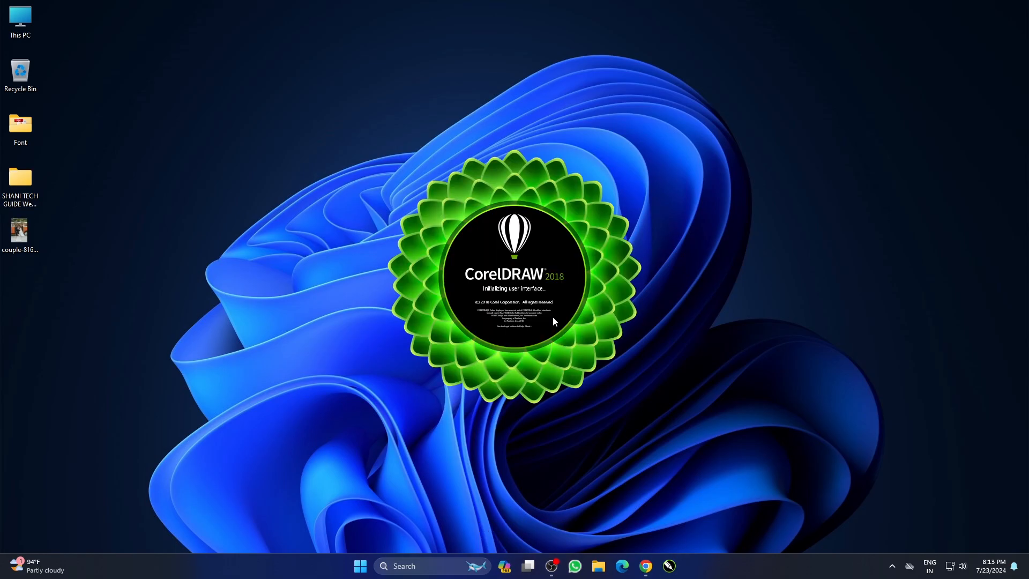
{"action": "left_click", "coordinate": [395, 214]}
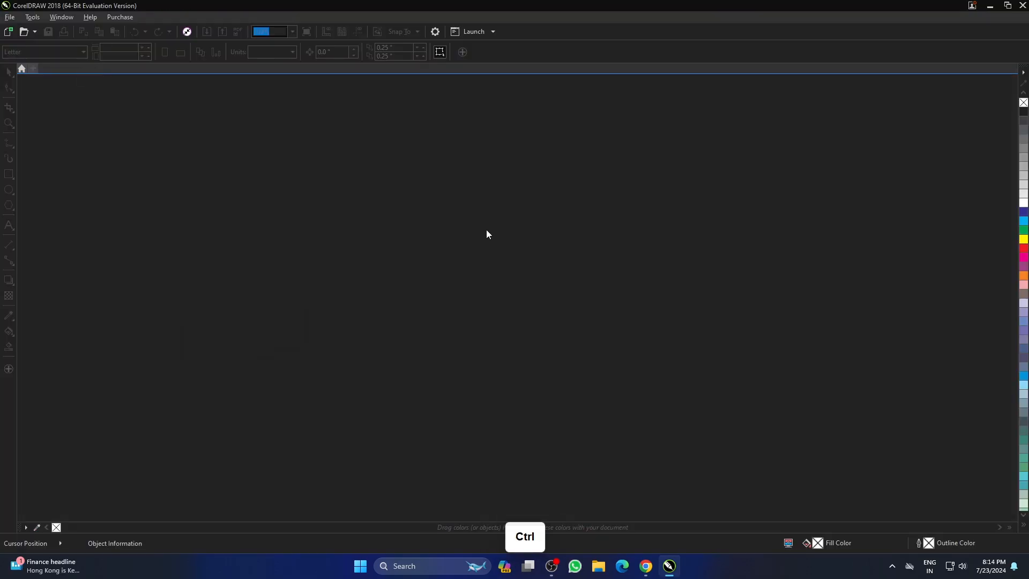
- Change the workspace appearance to a light colour theme in the program options
{"action": "key", "text": "ctrl+j"}
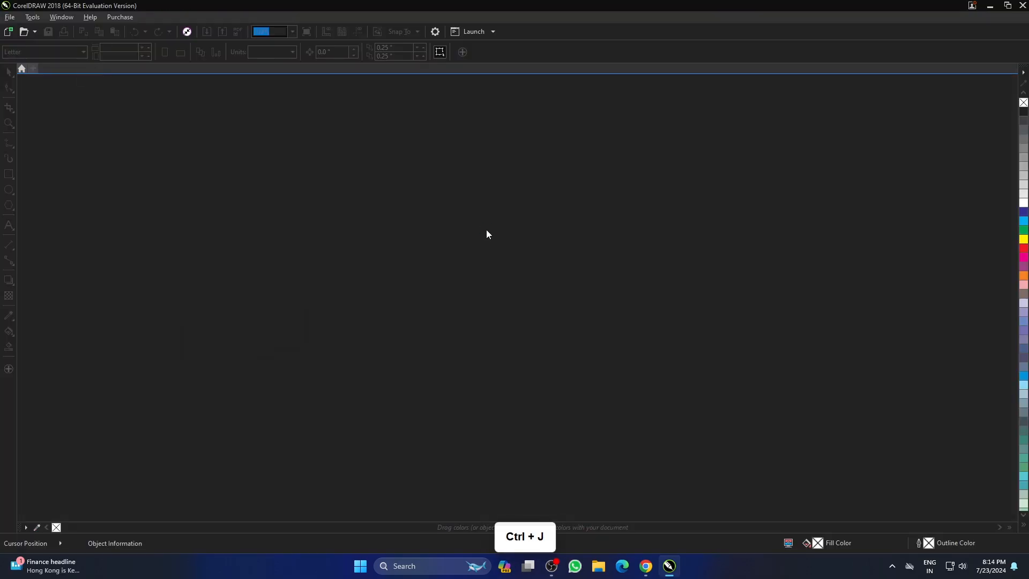
{"action": "left_click", "coordinate": [524, 304]}
{"action": "left_click", "coordinate": [554, 303]}
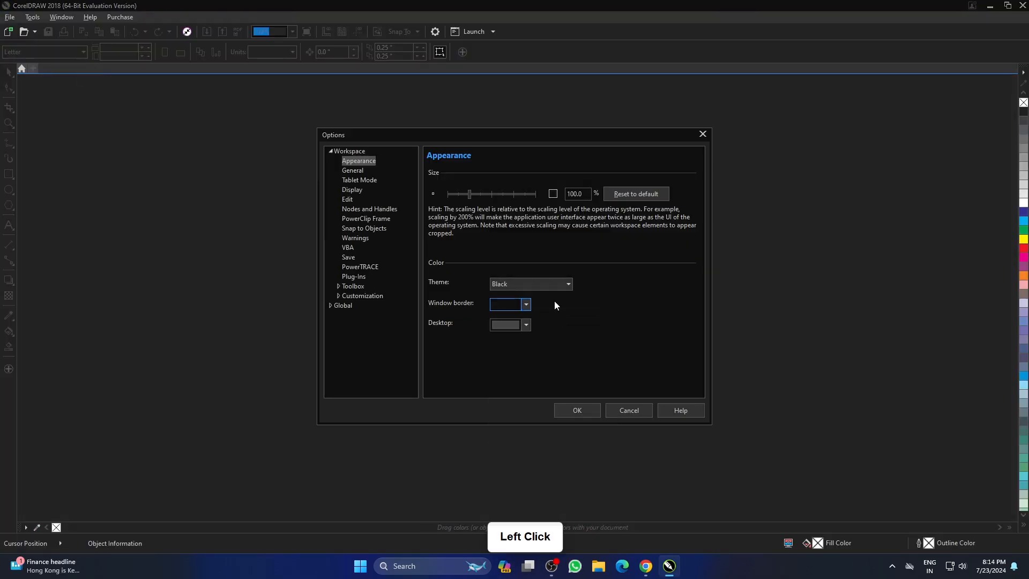
{"action": "left_click", "coordinate": [536, 285]}
{"action": "left_click", "coordinate": [526, 295]}
{"action": "left_click", "coordinate": [577, 411]}
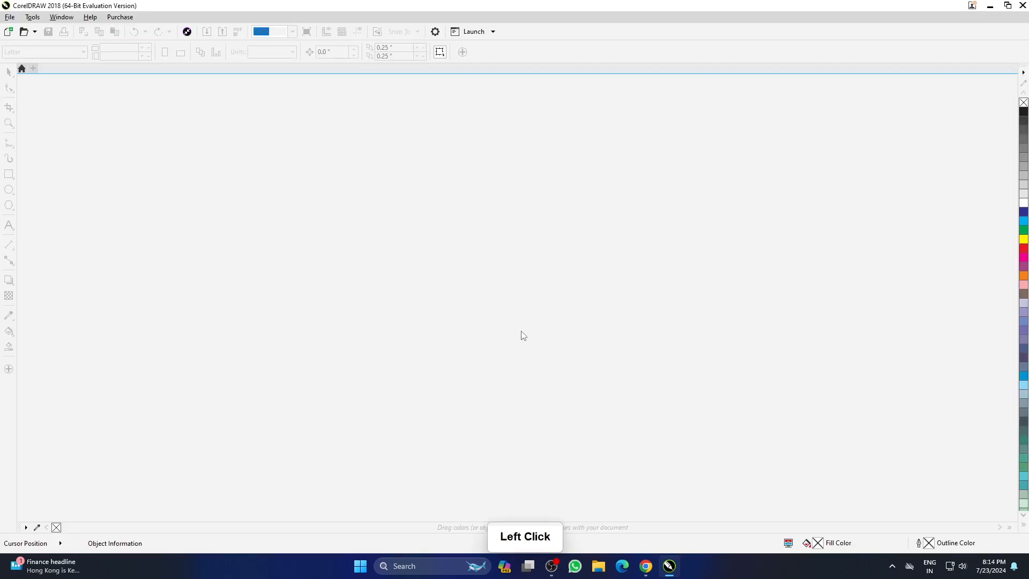
- Start opening a drawing and browse from the Desktop to the Wedding Invitation Card Vol-6--cdr folder
{"action": "key", "text": "ctrl+o"}
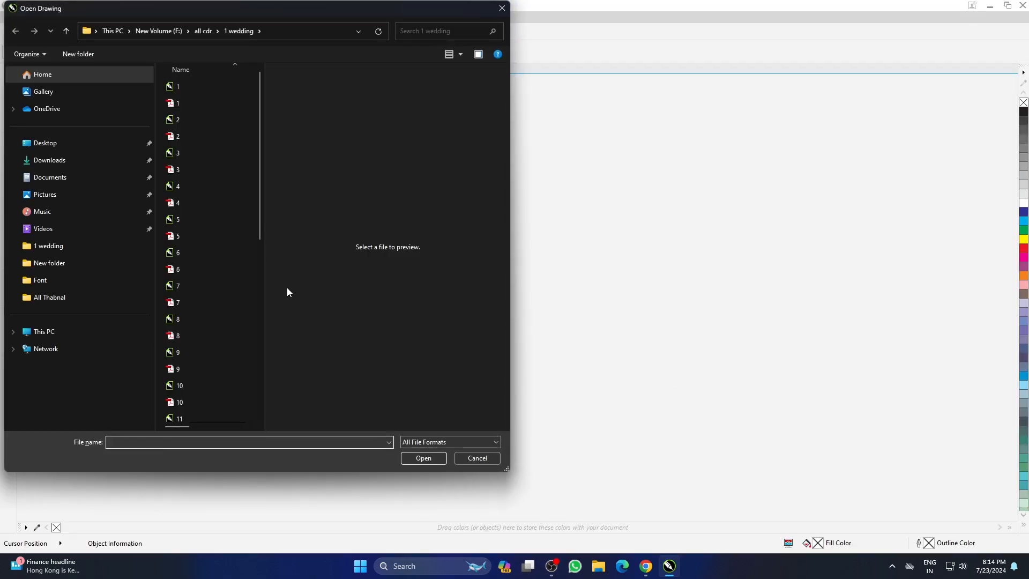
{"action": "left_click", "coordinate": [50, 148]}
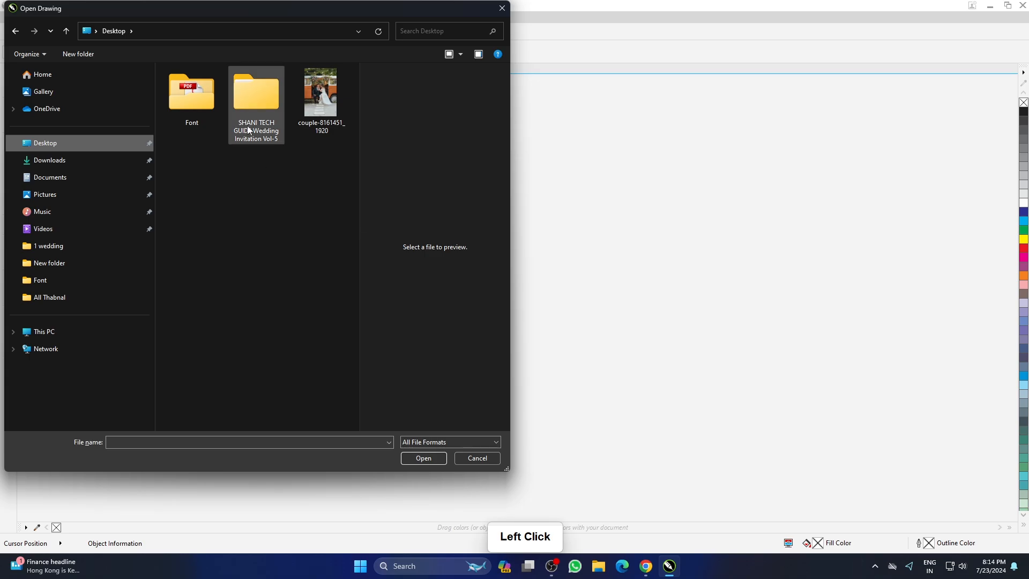
{"action": "double_click", "coordinate": [263, 120]}
{"action": "left_click", "coordinate": [189, 88]}
{"action": "double_click", "coordinate": [189, 88]}
{"action": "double_click", "coordinate": [191, 88]}
{"action": "left_click", "coordinate": [192, 104]}
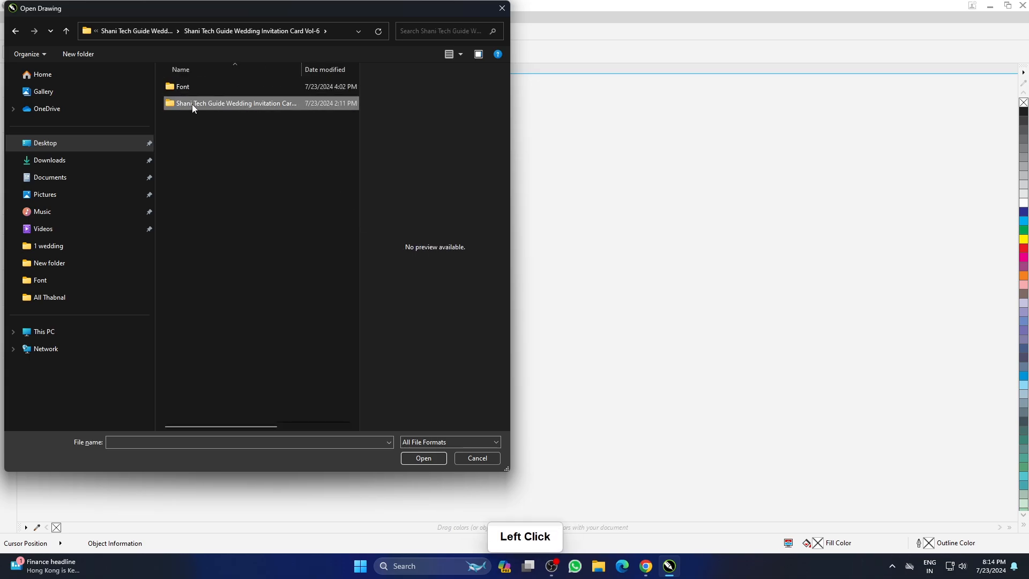
{"action": "double_click", "coordinate": [192, 104]}
- Enlarge the file thumbnails, widen the file list and open Shani Tech Guide Wedding Invitation Card Vol-6 (1)
{"action": "left_click", "coordinate": [460, 53]}
{"action": "left_click", "coordinate": [485, 30]}
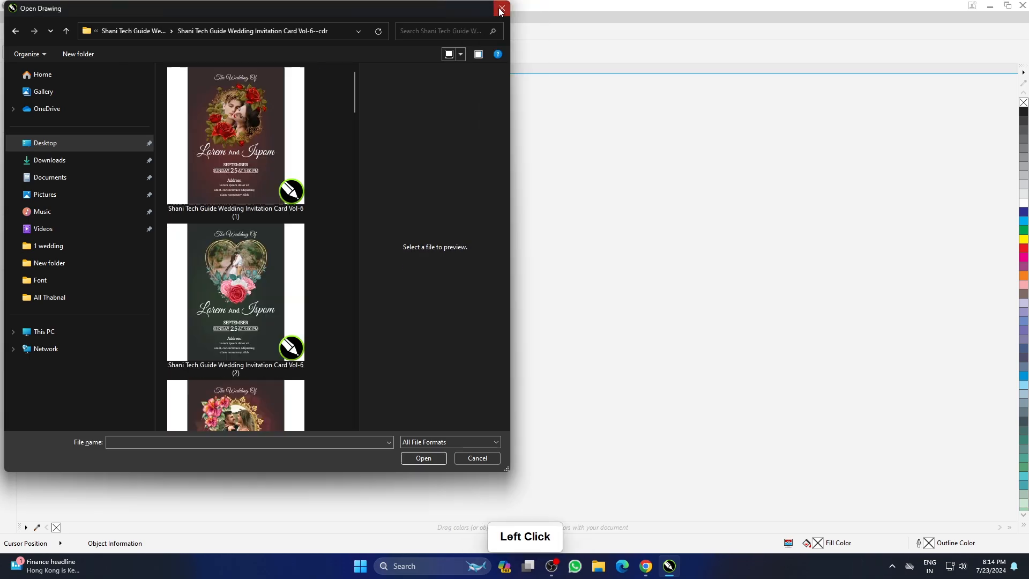
{"action": "left_click_drag", "start_coordinate": [358, 193], "coordinate": [471, 193]}
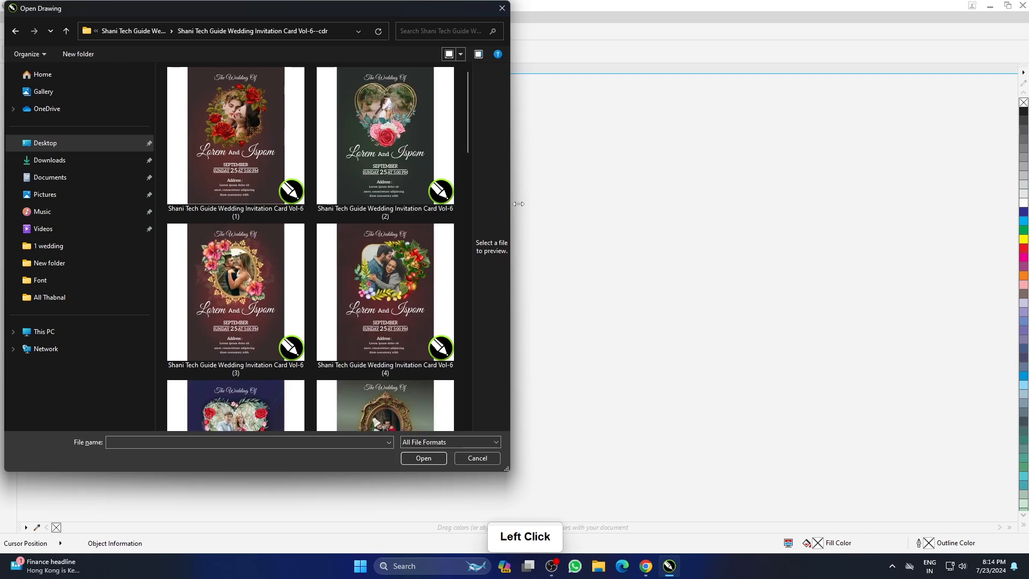
{"action": "left_click", "coordinate": [280, 204]}
{"action": "left_click", "coordinate": [423, 459]}
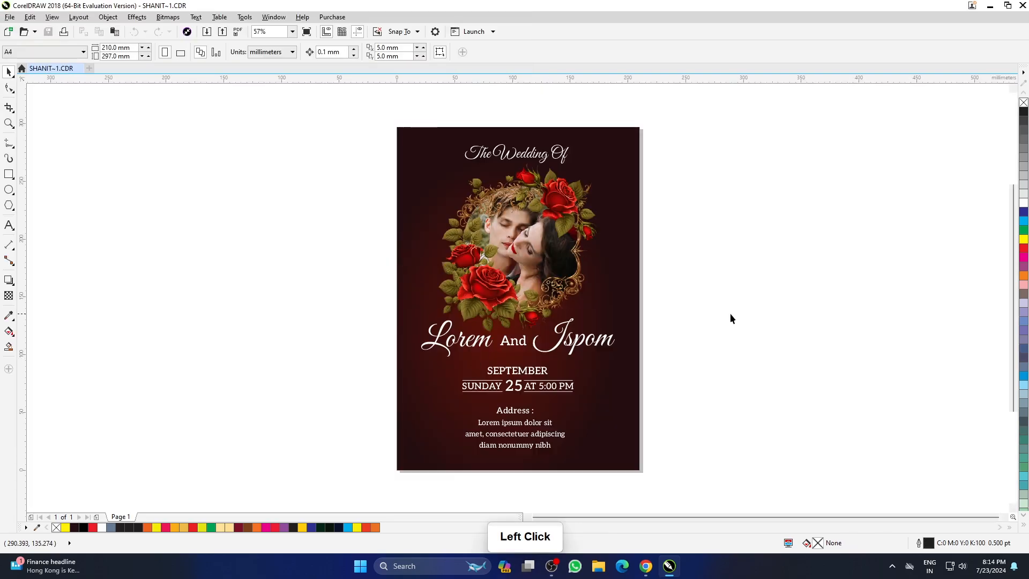
- Fit the whole card in the view and examine it in full-screen preview
{"action": "key", "text": "F4"}
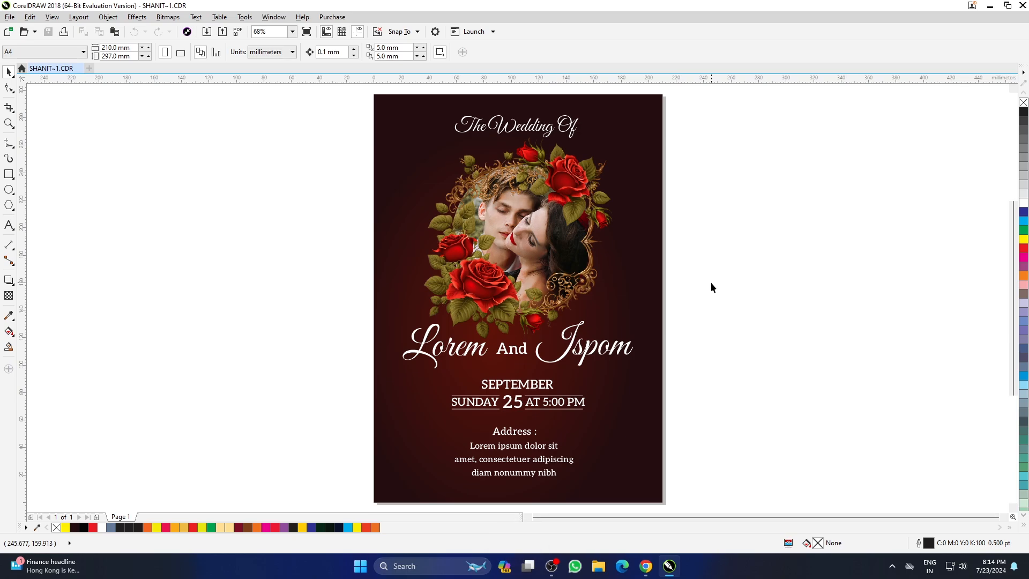
{"action": "key", "text": "F9"}
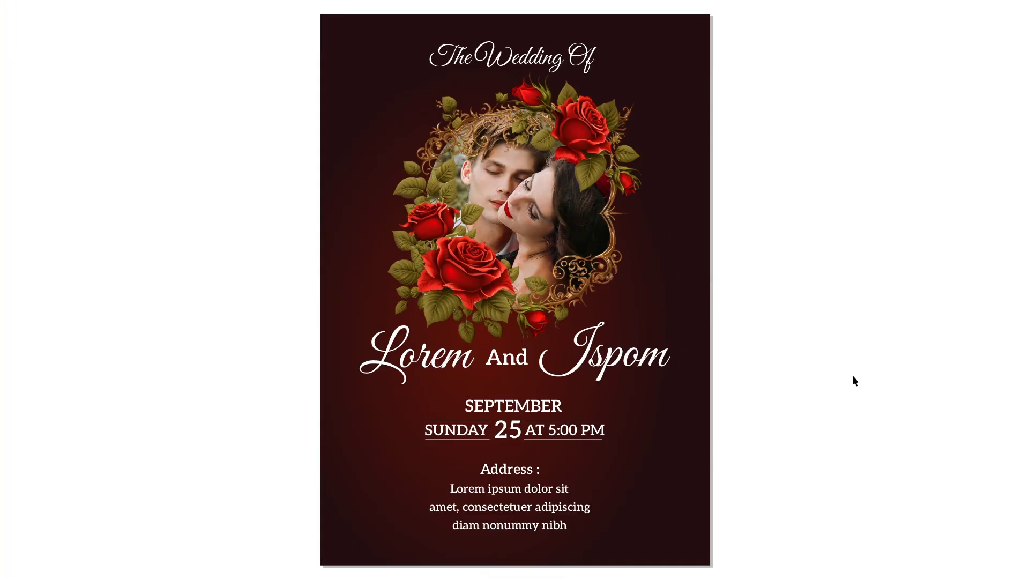
{"action": "left_click", "coordinate": [834, 360]}
- Ungroup the couple photo and flower frame group on the card
{"action": "left_click", "coordinate": [519, 225]}
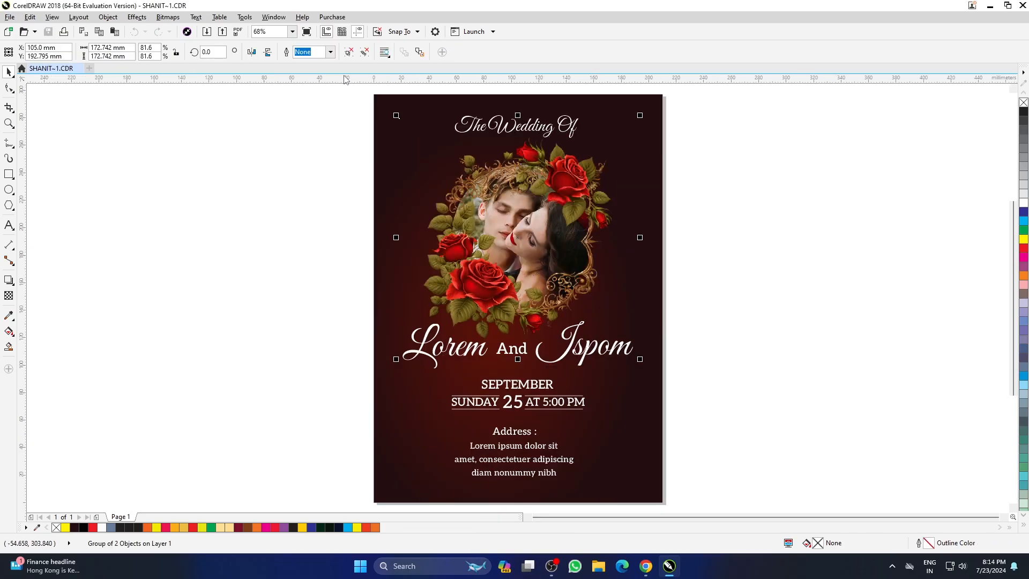
{"action": "left_click", "coordinate": [349, 52]}
{"action": "left_click", "coordinate": [846, 275]}
{"action": "left_click_drag", "start_coordinate": [268, 297], "coordinate": [755, 516]}
{"action": "scroll", "coordinate": [507, 336], "scroll_direction": "down", "scroll_amount": 2}
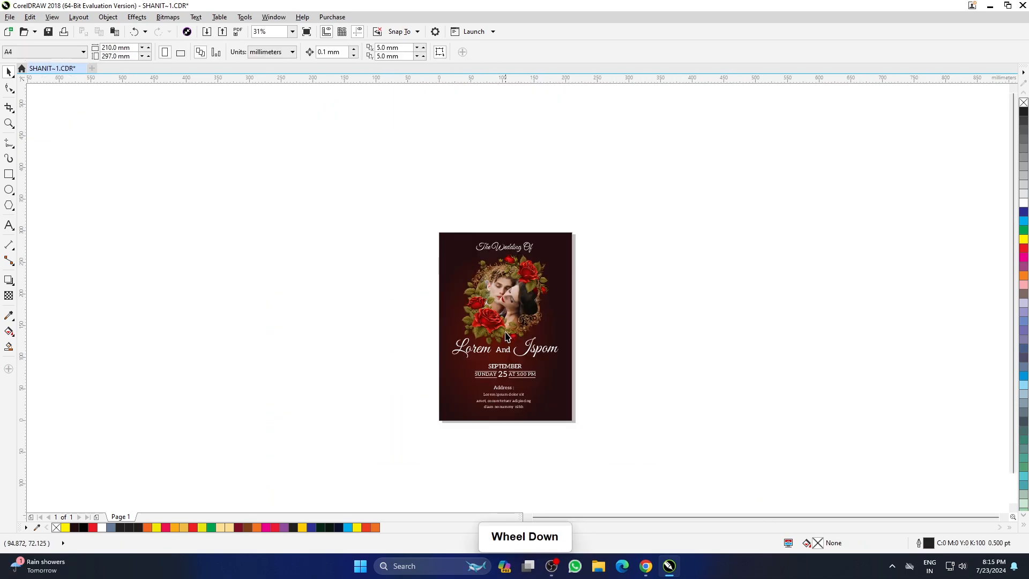
{"action": "scroll", "coordinate": [507, 336], "scroll_direction": "up", "scroll_amount": 2}
{"action": "left_click", "coordinate": [519, 225]}
{"action": "double_click", "coordinate": [594, 229]}
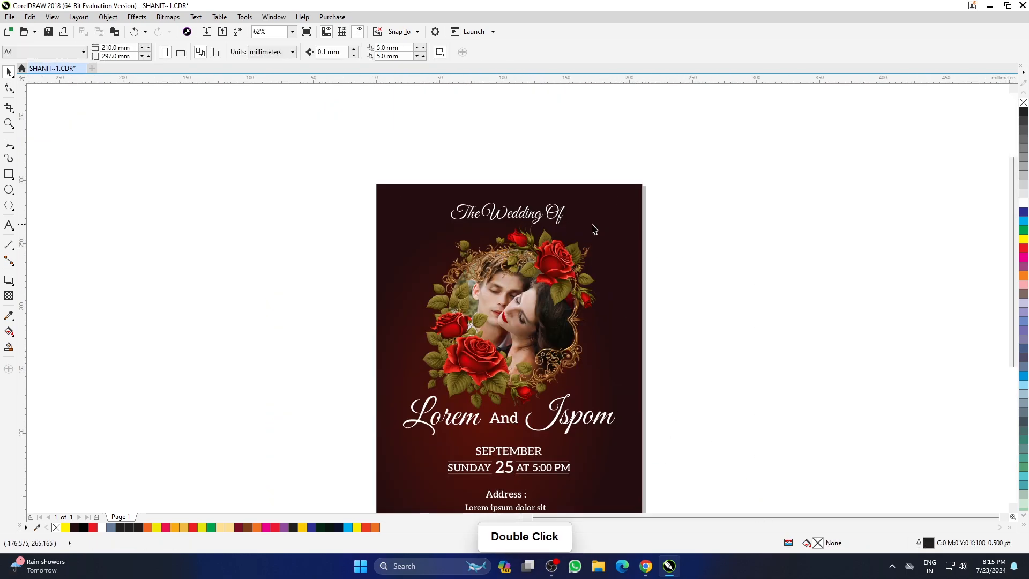
- Replace the heading The Wedding Of above the couple photo with Shani Tech Guide
{"action": "scroll", "coordinate": [499, 206], "scroll_direction": "up", "scroll_amount": 2}
{"action": "left_click_drag", "start_coordinate": [824, 280], "coordinate": [825, 281]}
{"action": "scroll", "coordinate": [595, 240], "scroll_direction": "up", "scroll_amount": 2}
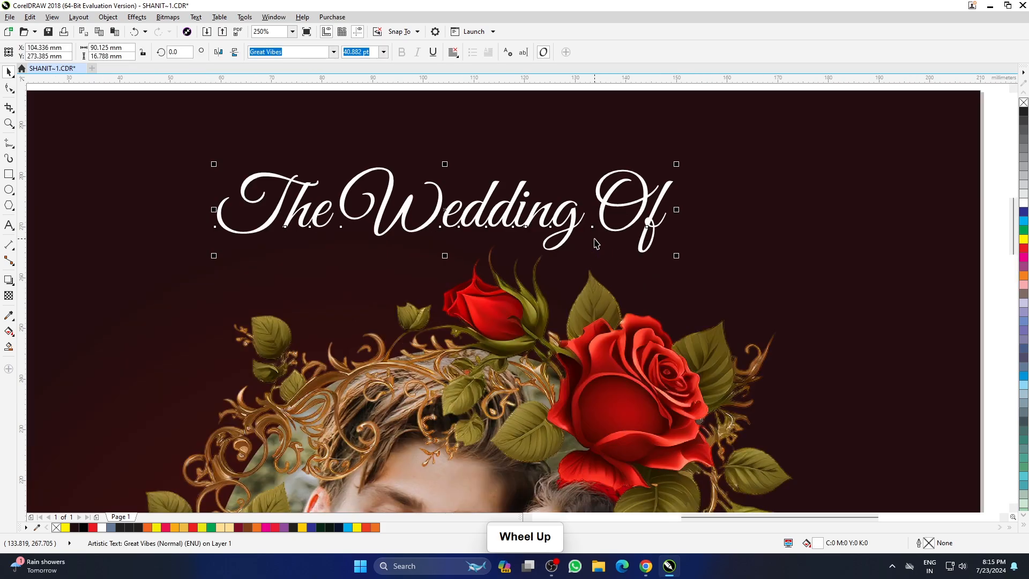
{"action": "key", "text": "F8"}
{"action": "left_click_drag", "start_coordinate": [659, 229], "coordinate": [208, 225]}
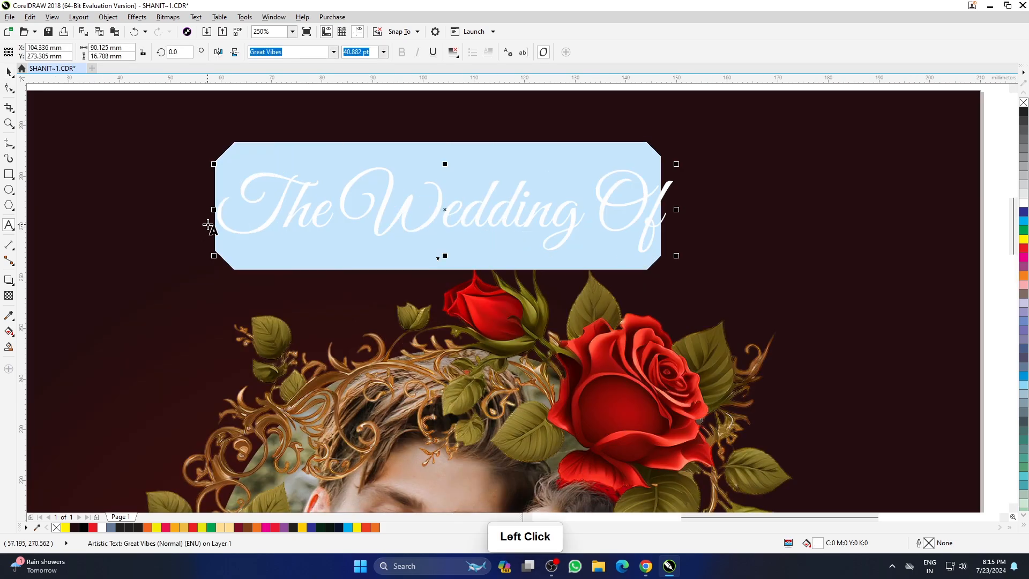
{"action": "type", "text": "Shani"}
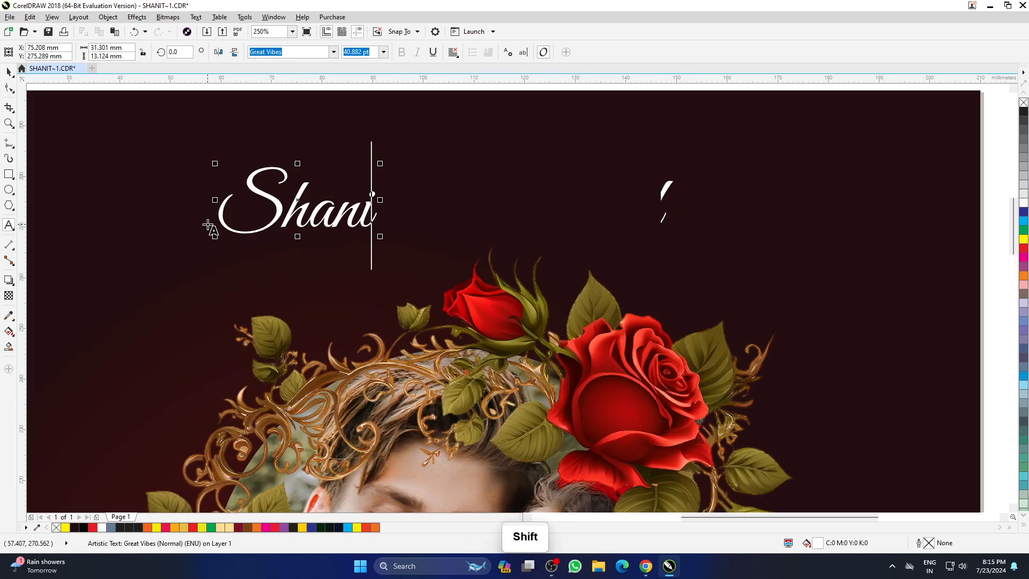
{"action": "type", "text": " Tec"}
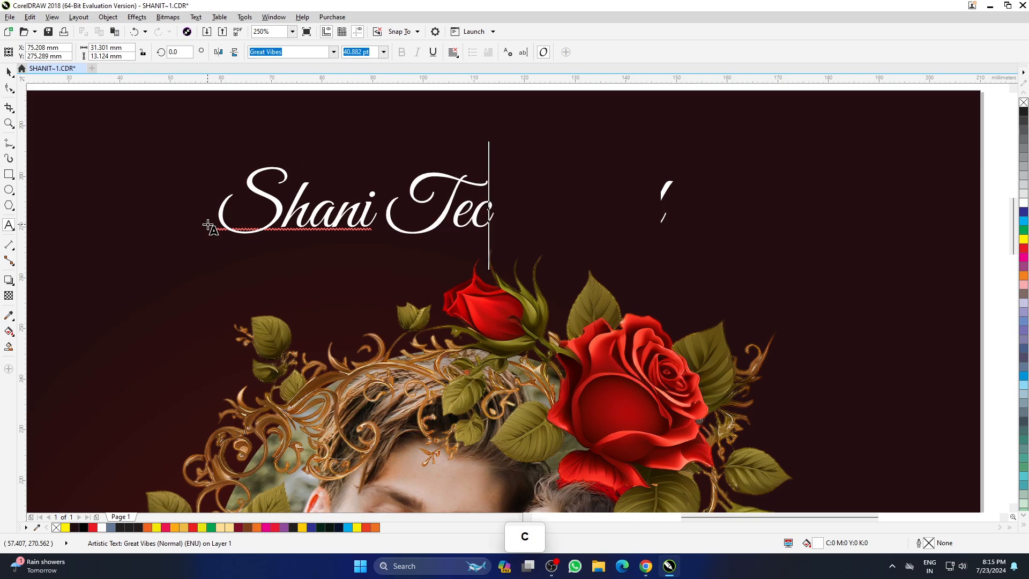
{"action": "type", "text": "h Guide"}
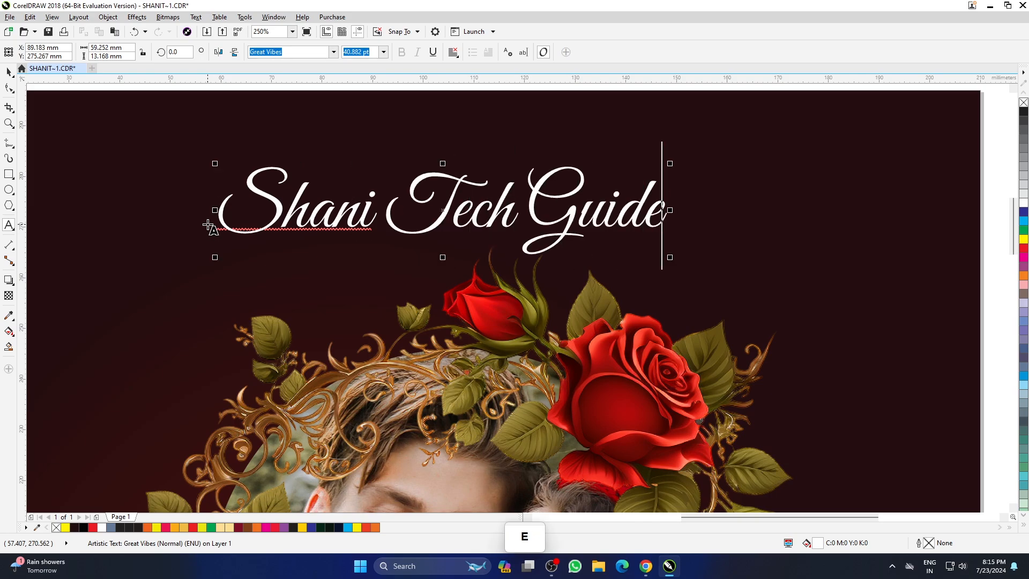
- Centre the new heading horizontally on the card background
{"action": "left_click", "coordinate": [9, 72]}
{"action": "scroll", "coordinate": [298, 199], "scroll_direction": "down", "scroll_amount": 1}
{"action": "left_click", "coordinate": [558, 231], "text": "shift"}
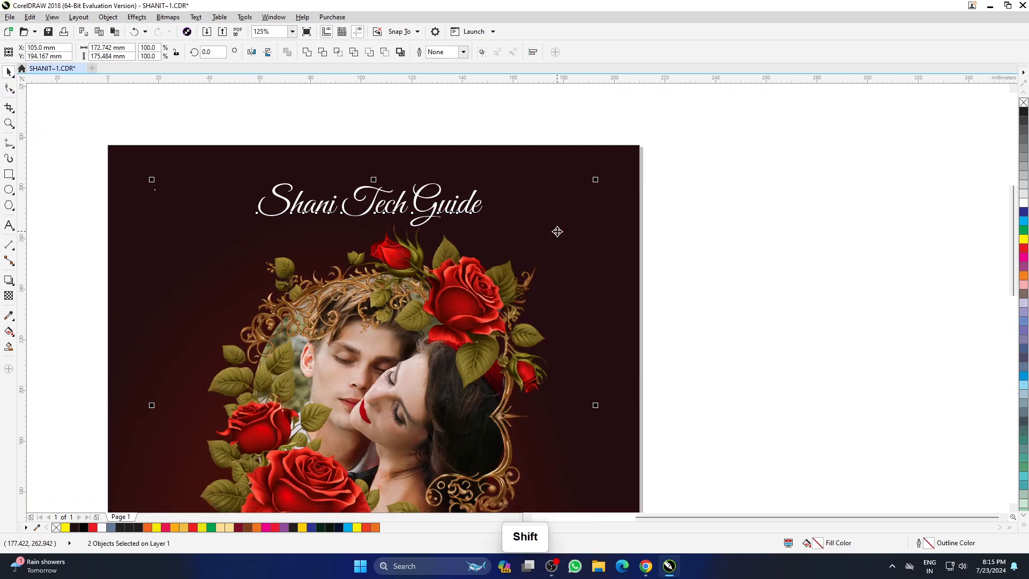
{"action": "left_click", "coordinate": [300, 209]}
{"action": "left_click", "coordinate": [143, 162], "text": "shift"}
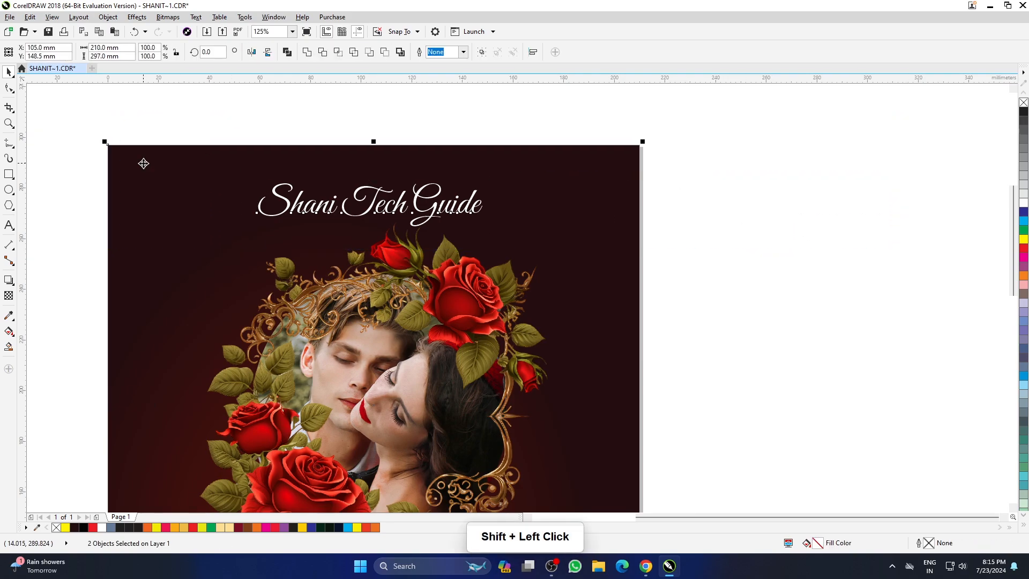
{"action": "key", "text": "c"}
{"action": "left_click", "coordinate": [780, 268]}
- Replace the placeholder name Lorem with the first word of the new heading
{"action": "scroll", "coordinate": [451, 226], "scroll_direction": "down", "scroll_amount": 3}
{"action": "scroll", "coordinate": [375, 303], "scroll_direction": "up", "scroll_amount": 3}
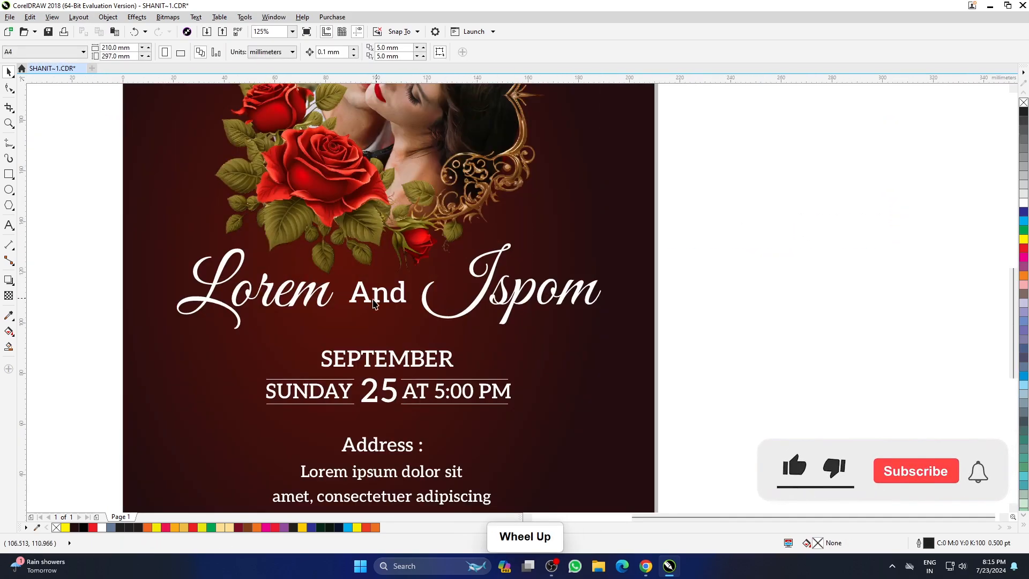
{"action": "left_click", "coordinate": [373, 304], "text": "ctrl"}
{"action": "left_click", "coordinate": [30, 231]}
{"action": "left_click_drag", "start_coordinate": [31, 231], "coordinate": [366, 347]}
{"action": "key", "text": "F8"}
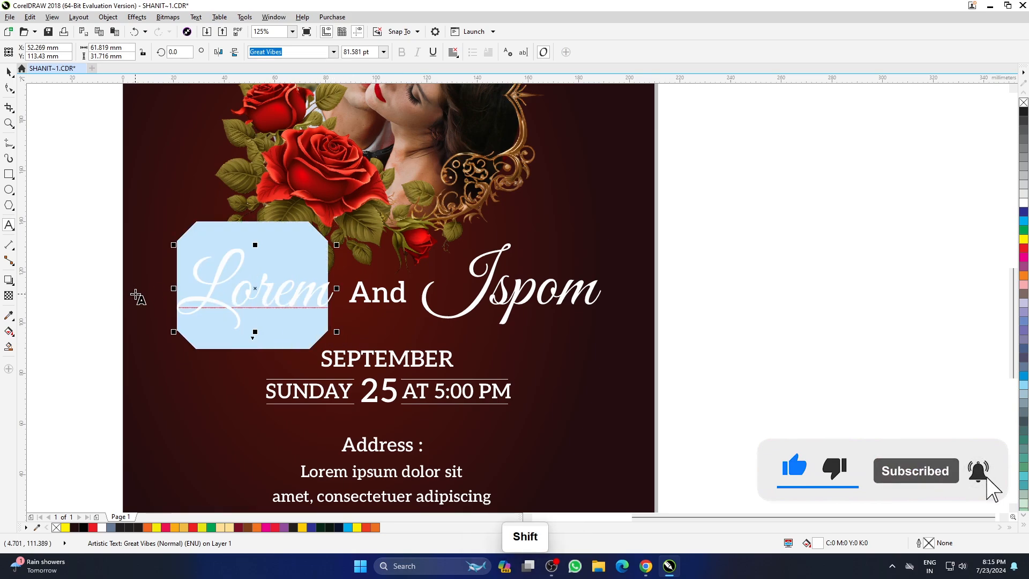
{"action": "type", "text": "Shani"}
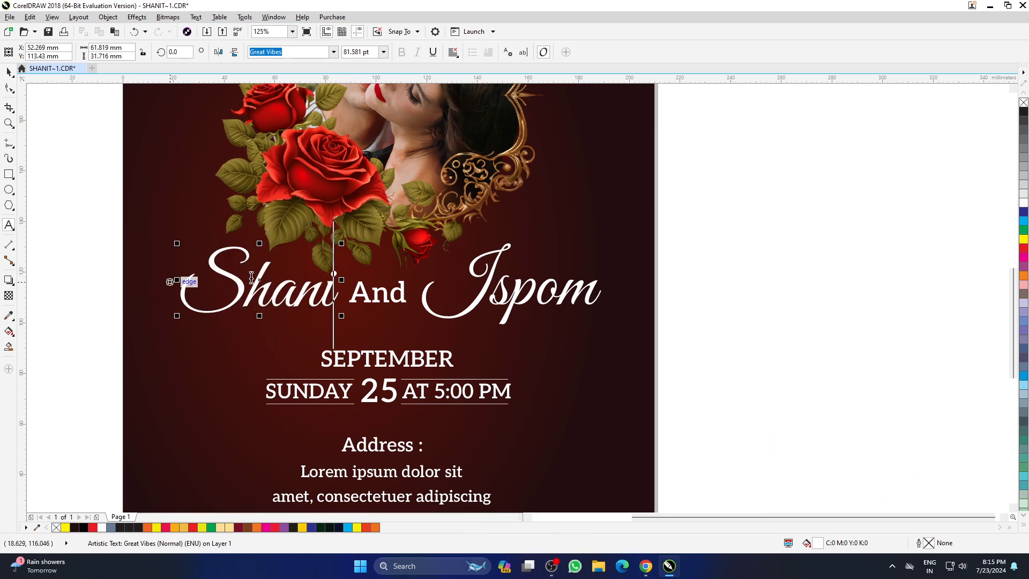
- Replace the placeholder name Ispom with Tech Guide and scale it down to fit inside the card
{"action": "left_click", "coordinate": [599, 299]}
{"action": "key", "text": "ctrl+a"}
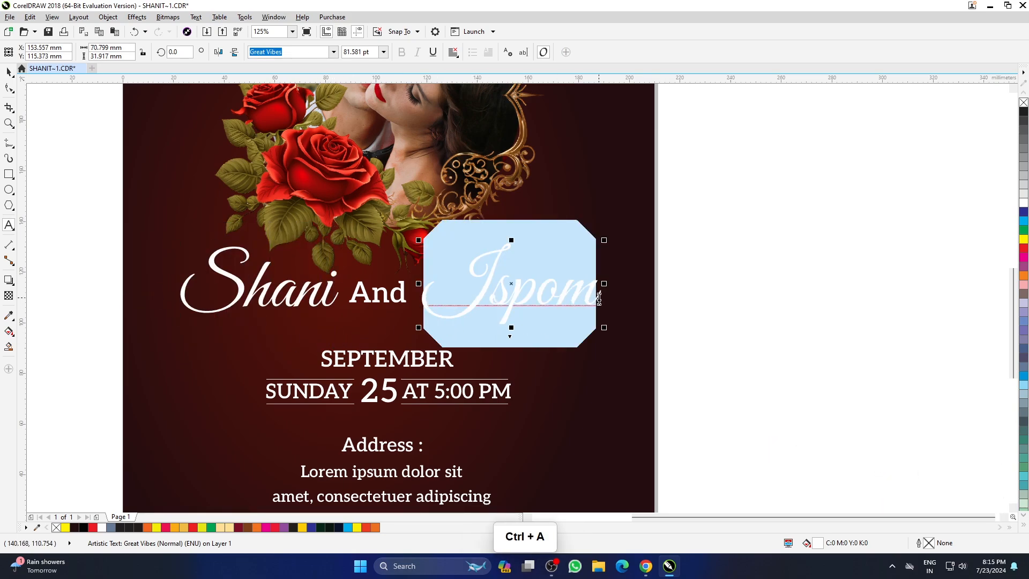
{"action": "type", "text": "Tech"}
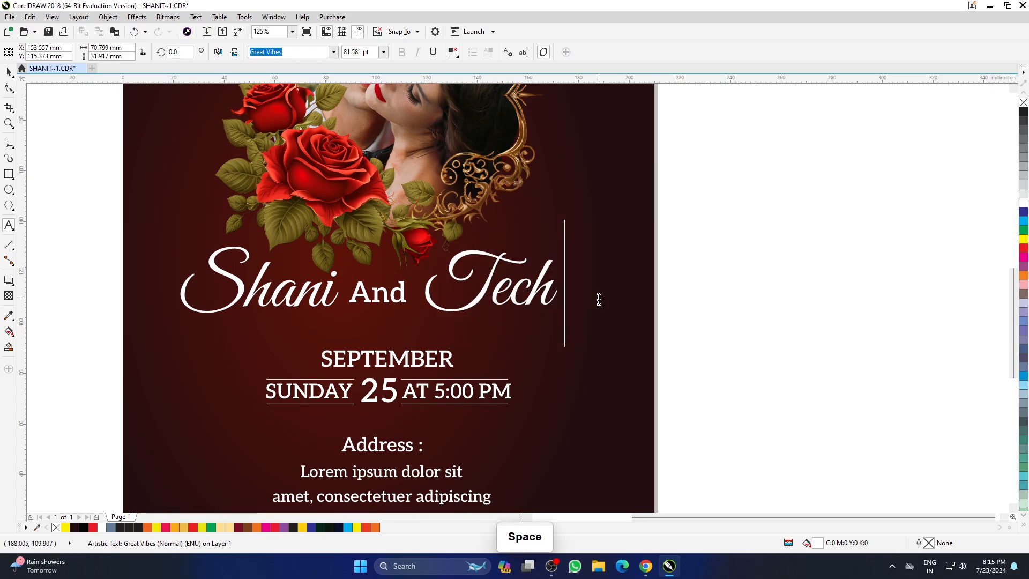
{"action": "type", "text": " Gui"}
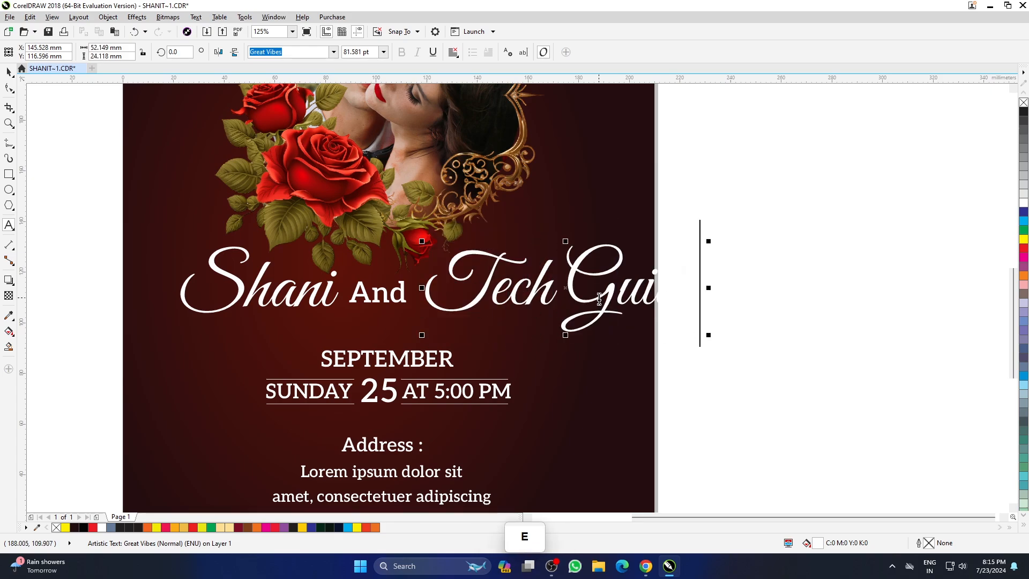
{"action": "left_click", "coordinate": [9, 74]}
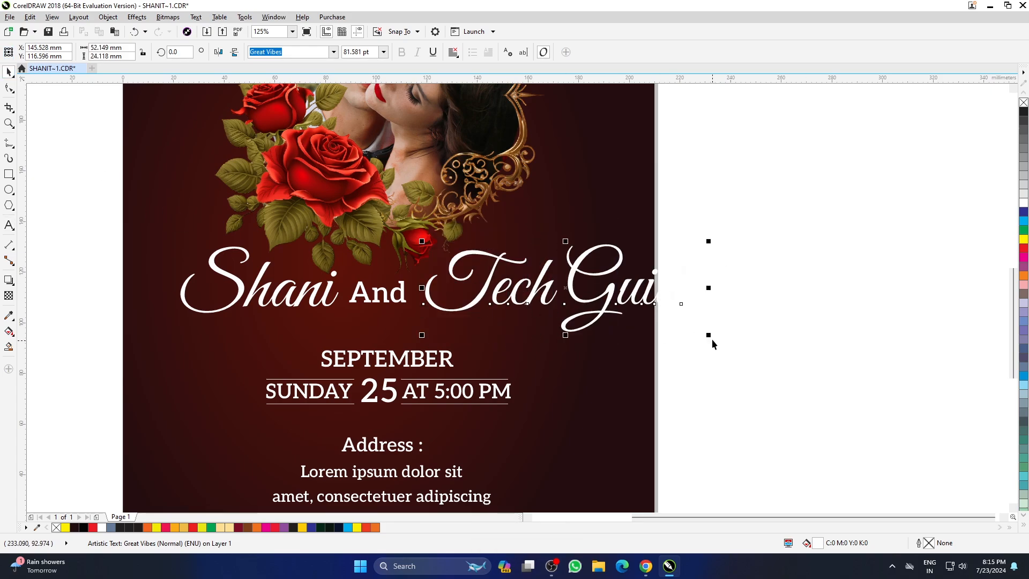
{"action": "left_click_drag", "start_coordinate": [709, 335], "coordinate": [645, 332]}
{"action": "left_click", "coordinate": [861, 358]}
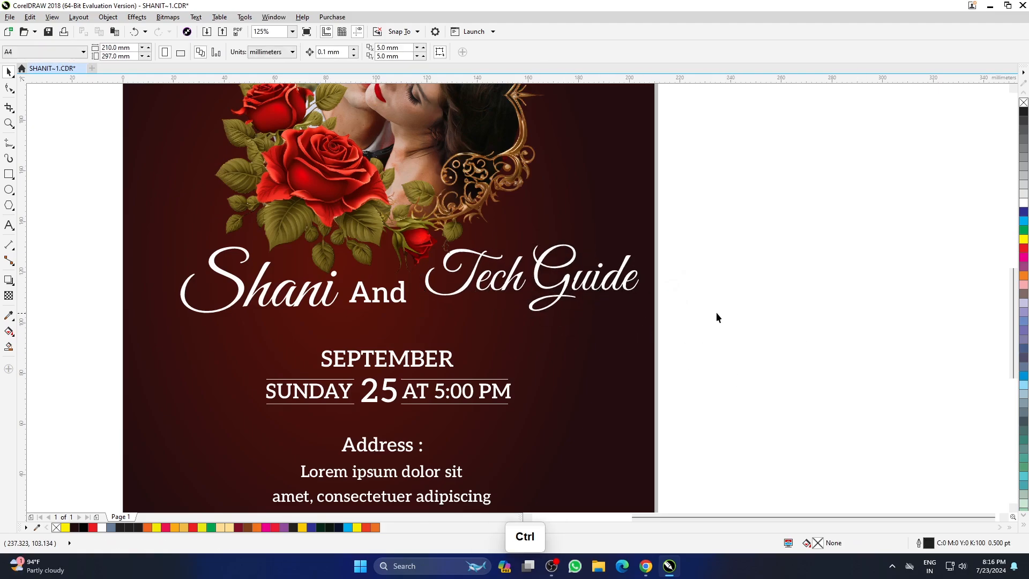
- Undo the text and size changes made to the two couple names
{"action": "key", "text": "ctrl+z"}
{"action": "key", "text": "ctrl+z"}
{"action": "key", "text": "ctrl+z"}
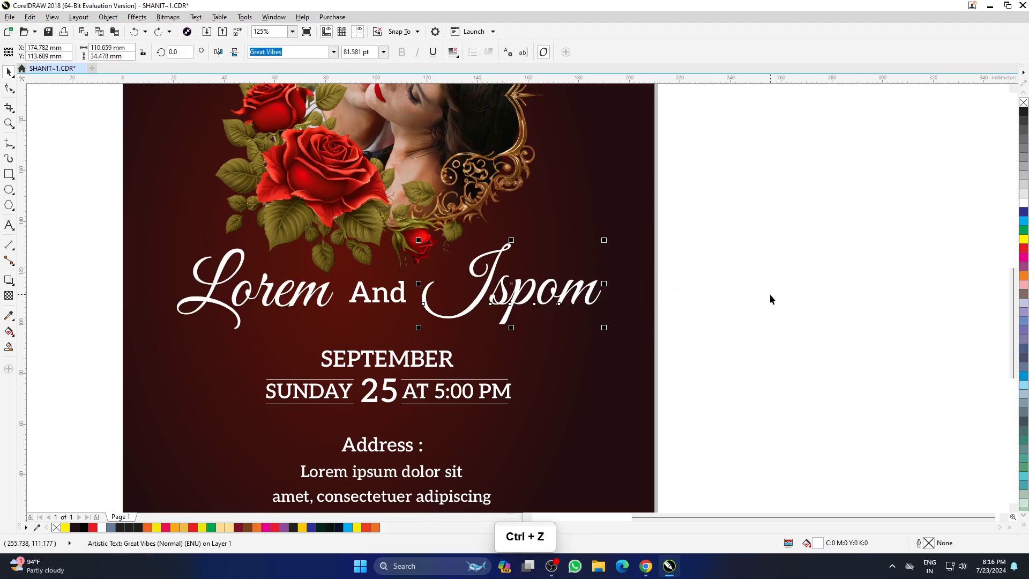
- Try replacing the month SEPTEMBER with the filler text sdfdsgdfhg, and undo the change
{"action": "left_click", "coordinate": [408, 364]}
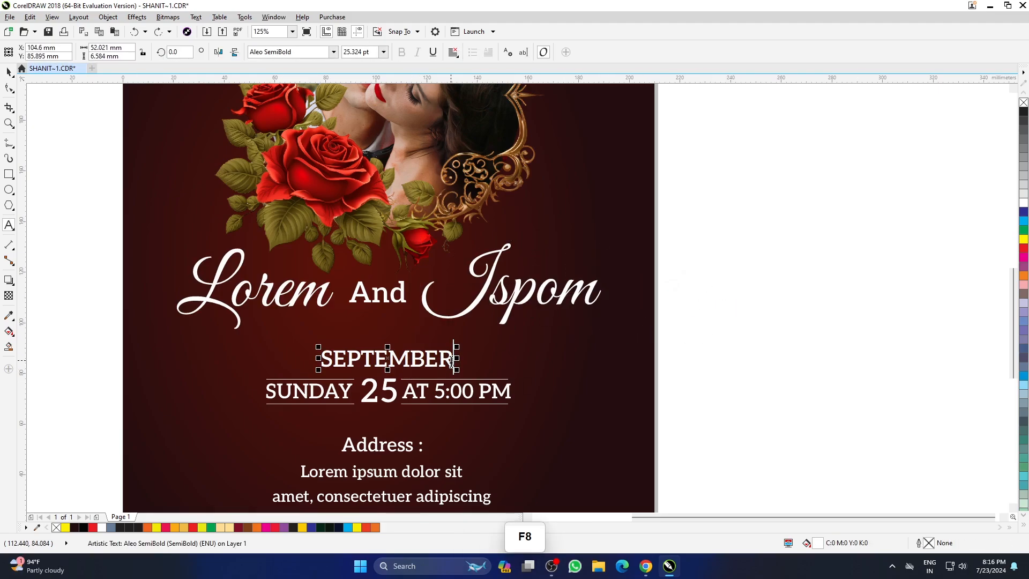
{"action": "left_click_drag", "start_coordinate": [452, 363], "coordinate": [283, 361]}
{"action": "type", "text": "sdfdsgdfhg"}
{"action": "left_click", "coordinate": [7, 73]}
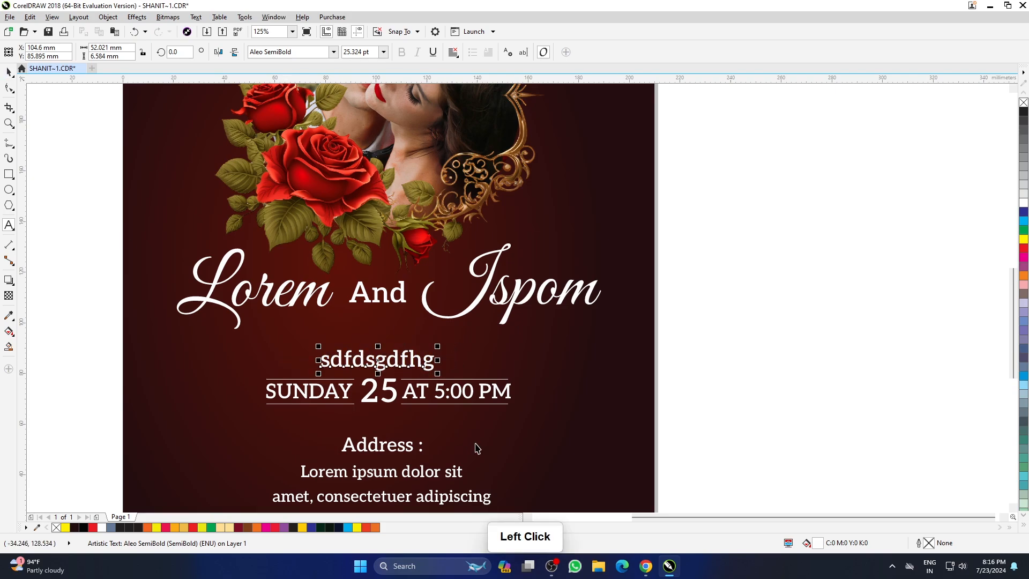
{"action": "key", "text": "ctrl+z"}
{"action": "key", "text": "ctrl+z"}
- Try replacing the weekday SUNDAY with the filler text dfdsfsdjkfh, and undo the change
{"action": "scroll", "coordinate": [413, 426], "scroll_direction": "up", "scroll_amount": 1}
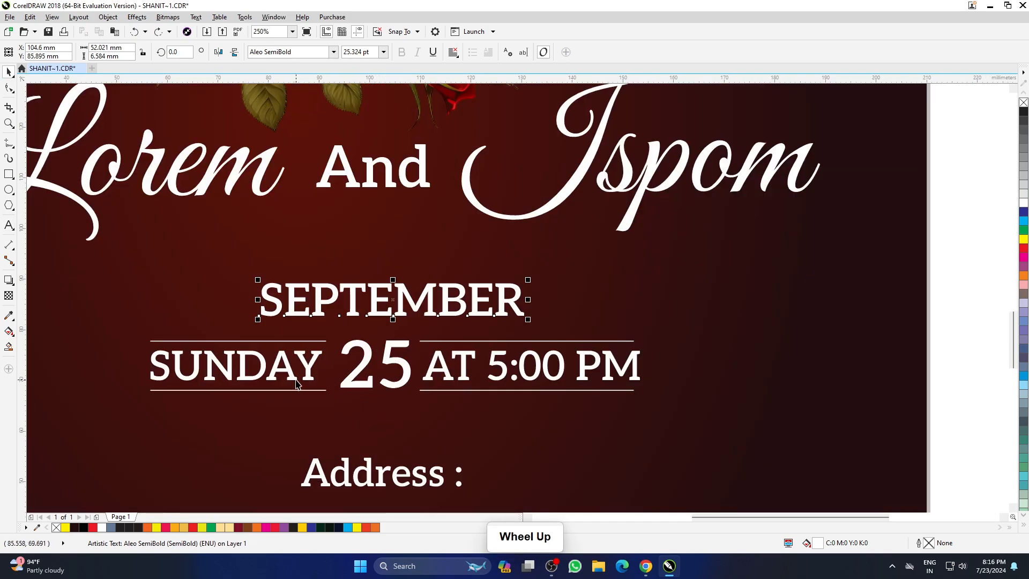
{"action": "left_click", "coordinate": [294, 370], "text": "ctrl"}
{"action": "key", "text": "F8"}
{"action": "left_click_drag", "start_coordinate": [295, 379], "coordinate": [151, 375]}
{"action": "type", "text": "dfdsfsdjkfh"}
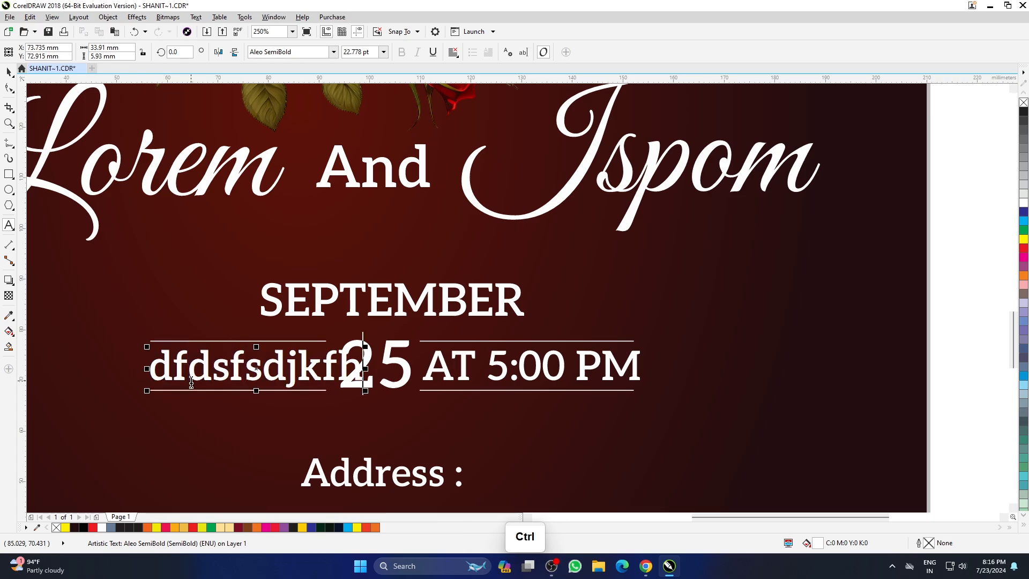
{"action": "key", "text": "ctrl+z"}
{"action": "left_click", "coordinate": [9, 71]}
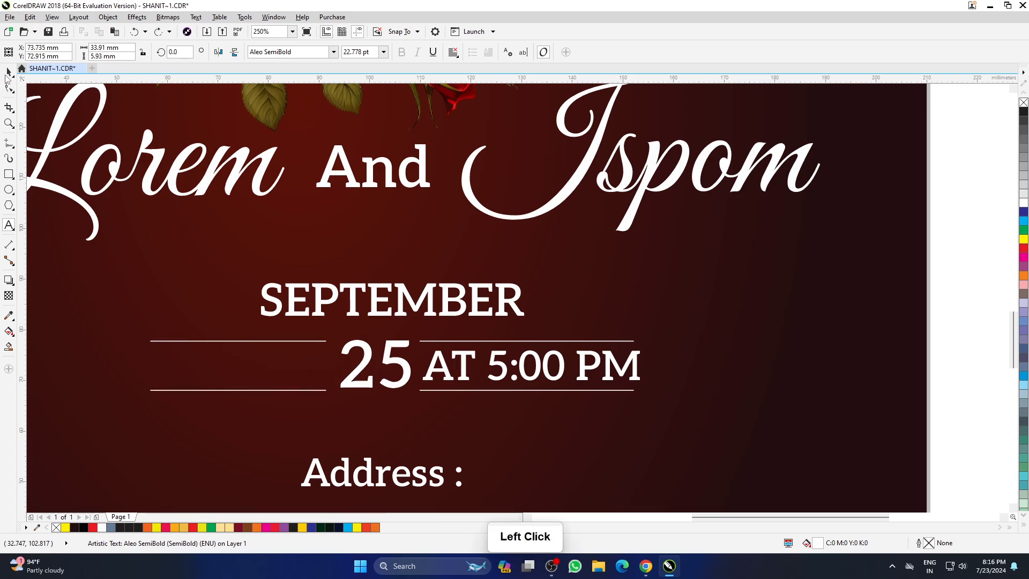
{"action": "key", "text": "ctrl+z"}
- Change the day number in the date line to 28
{"action": "left_click", "coordinate": [401, 364], "text": "ctrl"}
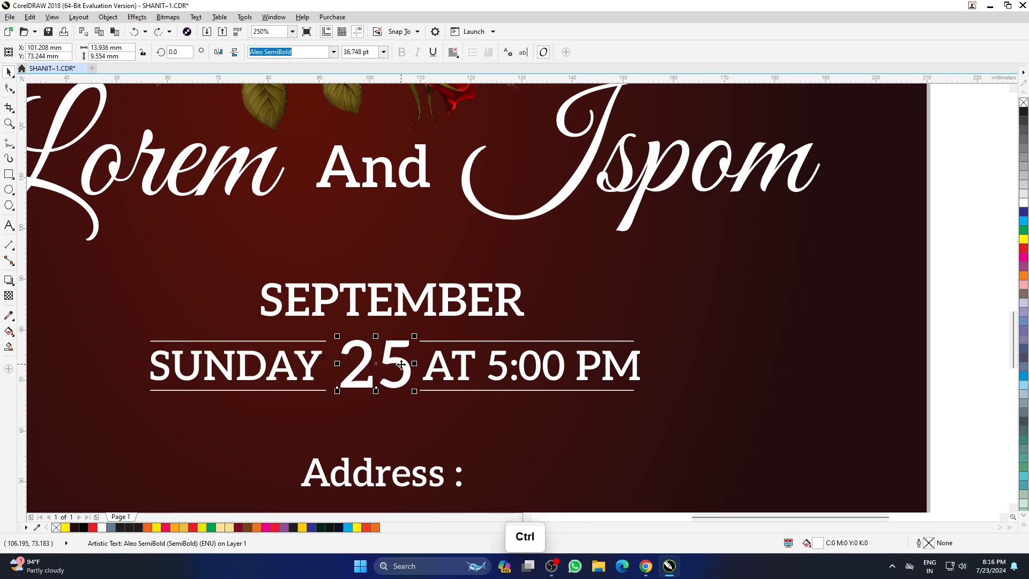
{"action": "left_click_drag", "start_coordinate": [414, 363], "coordinate": [307, 385]}
{"action": "type", "text": "28"}
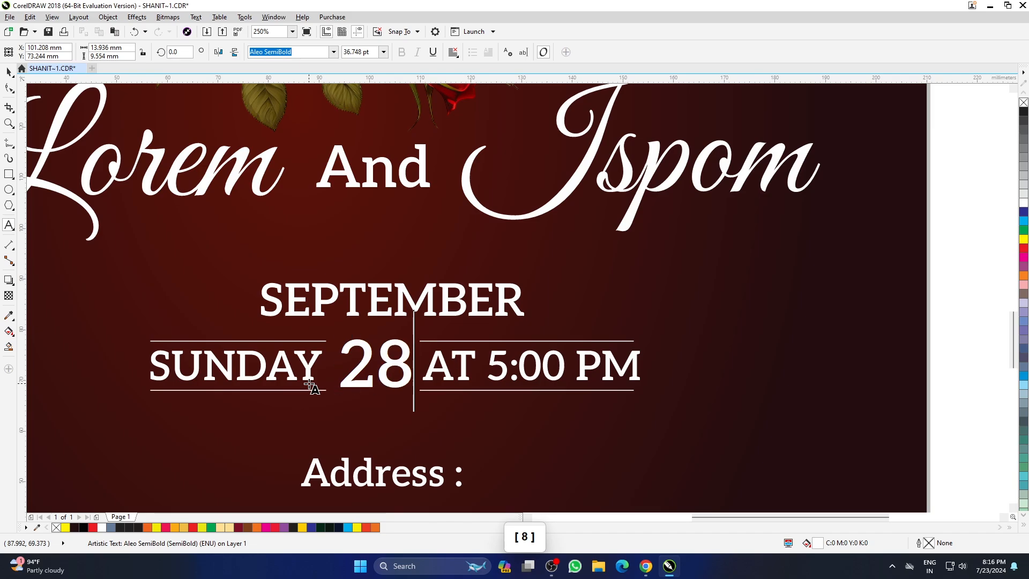
{"action": "left_click", "coordinate": [9, 71]}
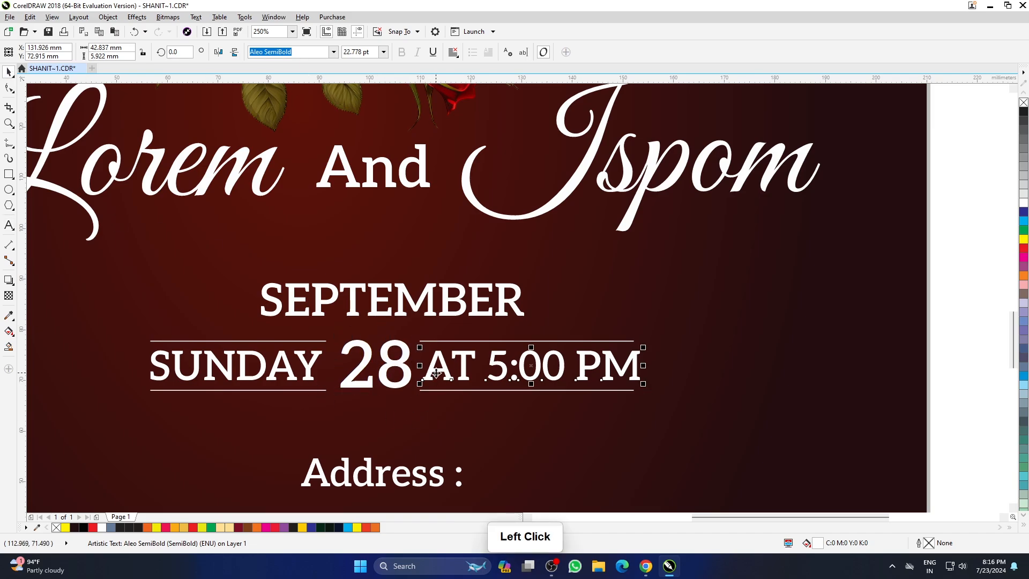
- Try replacing the word AT before the time with the filler text ssdgd, and undo the change
{"action": "key", "text": "F8"}
{"action": "double_click", "coordinate": [436, 367]}
{"action": "type", "text": "ssdg"}
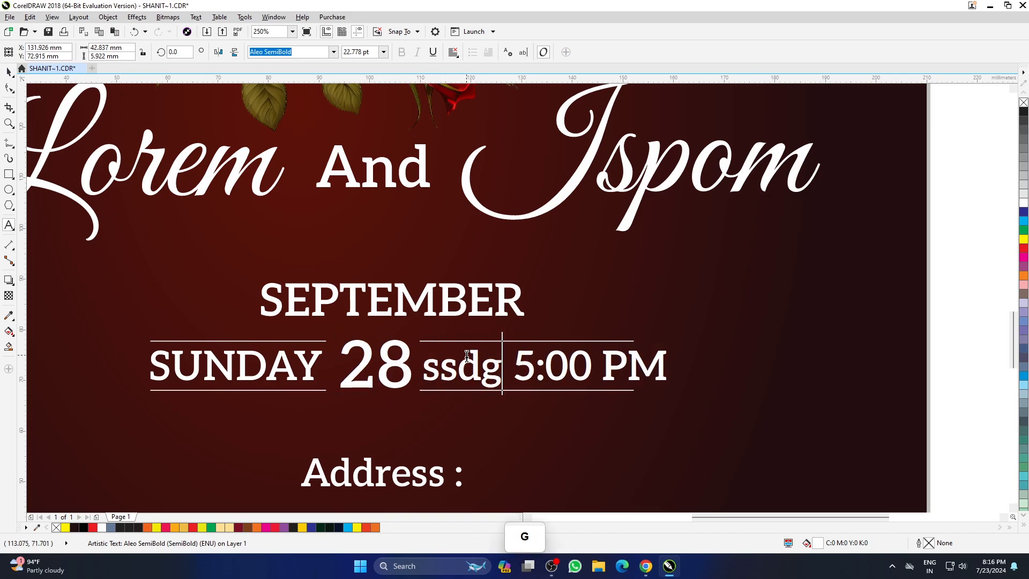
{"action": "type", "text": "d"}
{"action": "key", "text": "ctrl+z"}
{"action": "key", "text": "ctrl+z"}
- Change the time in the date line to 7:35
{"action": "left_click", "coordinate": [505, 369]}
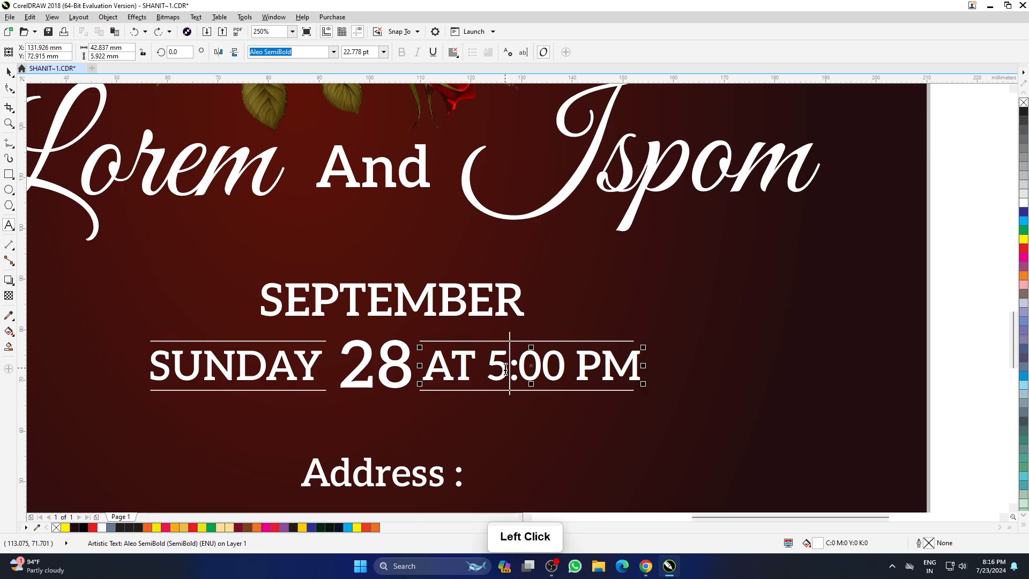
{"action": "type", "text": "7"}
{"action": "left_click_drag", "start_coordinate": [539, 366], "coordinate": [519, 367]}
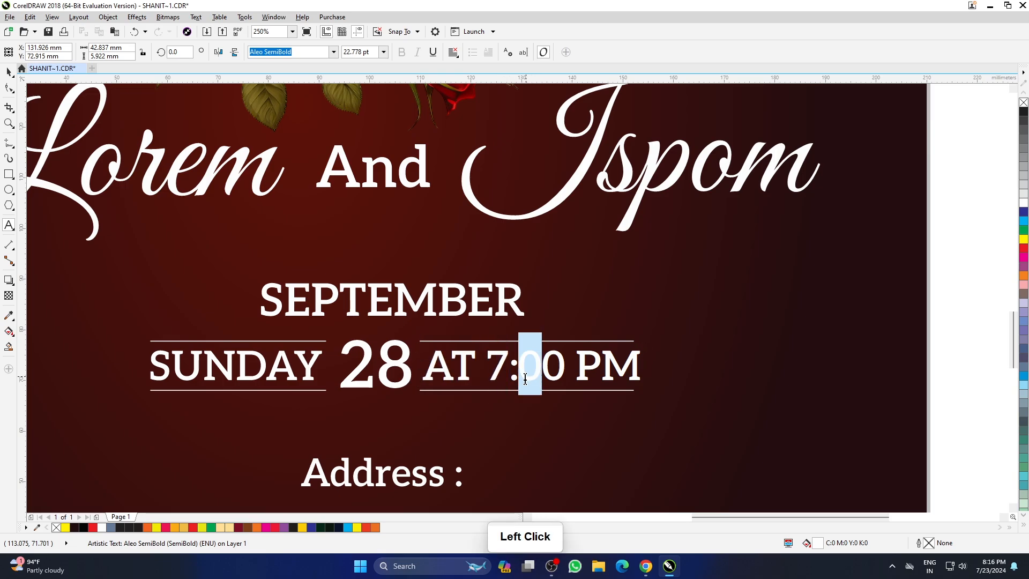
{"action": "type", "text": "30"}
{"action": "left_click", "coordinate": [581, 374]}
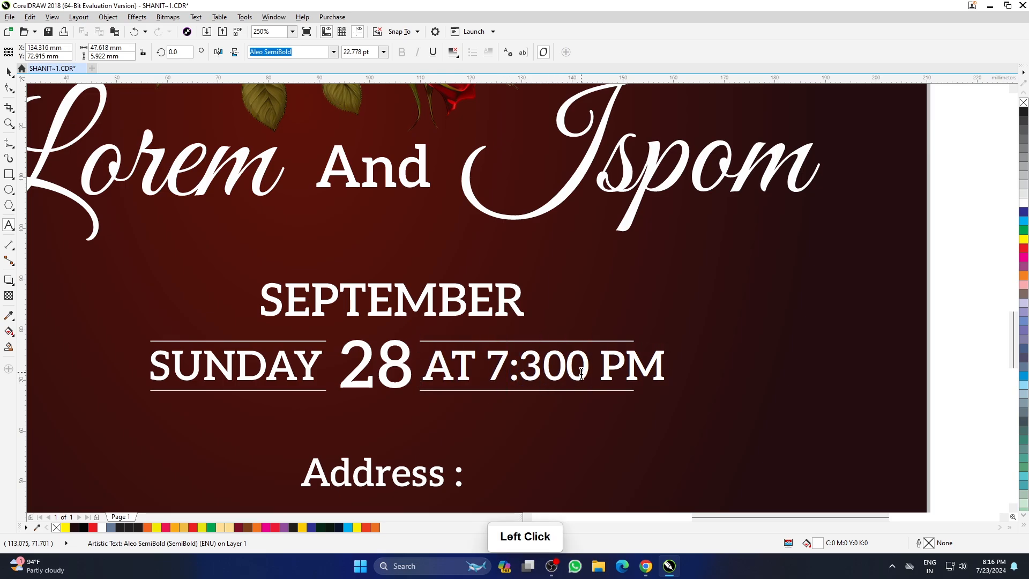
{"action": "key", "text": "BackSpace"}
{"action": "key", "text": "shift+Left"}
{"action": "type", "text": "5"}
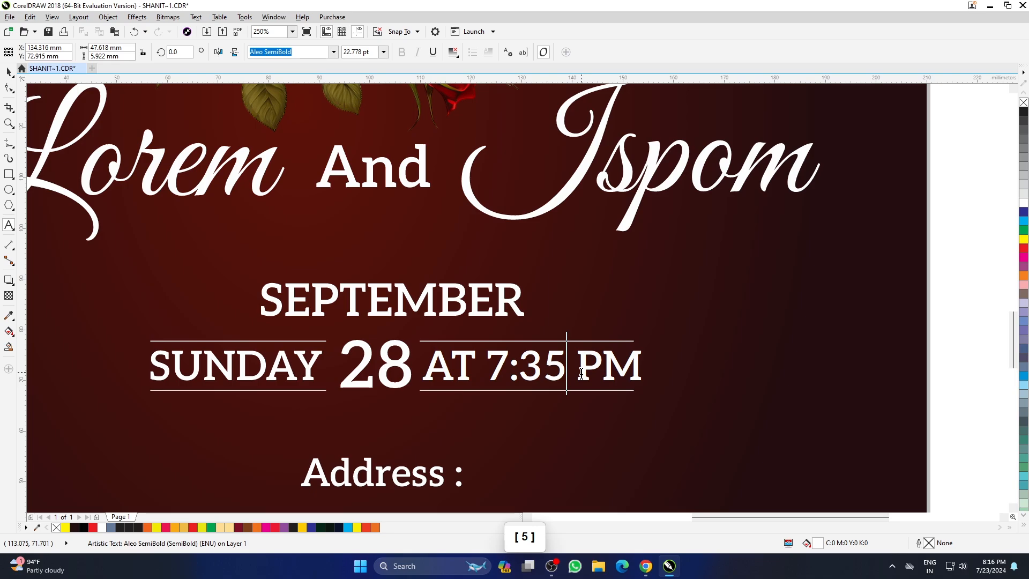
- Change PM after the time to AM
{"action": "left_click_drag", "start_coordinate": [582, 370], "coordinate": [633, 365]}
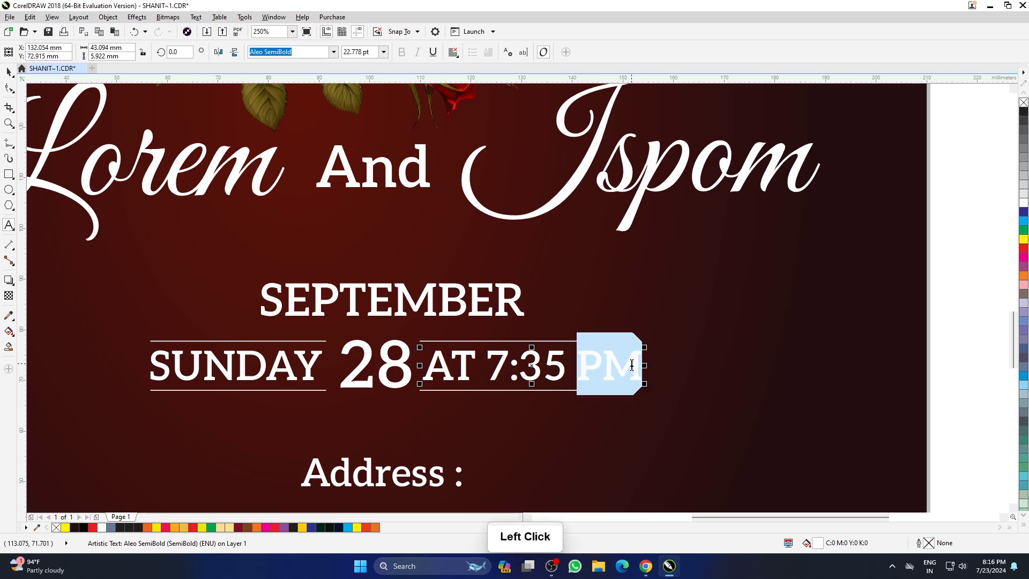
{"action": "type", "text": "PM"}
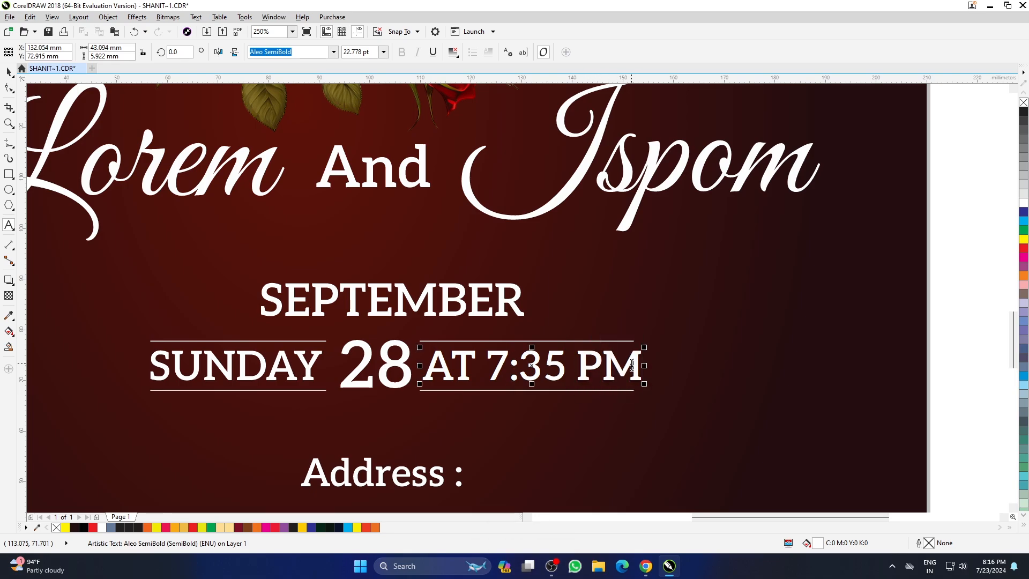
{"action": "key", "text": "BackSpace"}
{"action": "key", "text": "BackSpace"}
{"action": "type", "text": "A"}
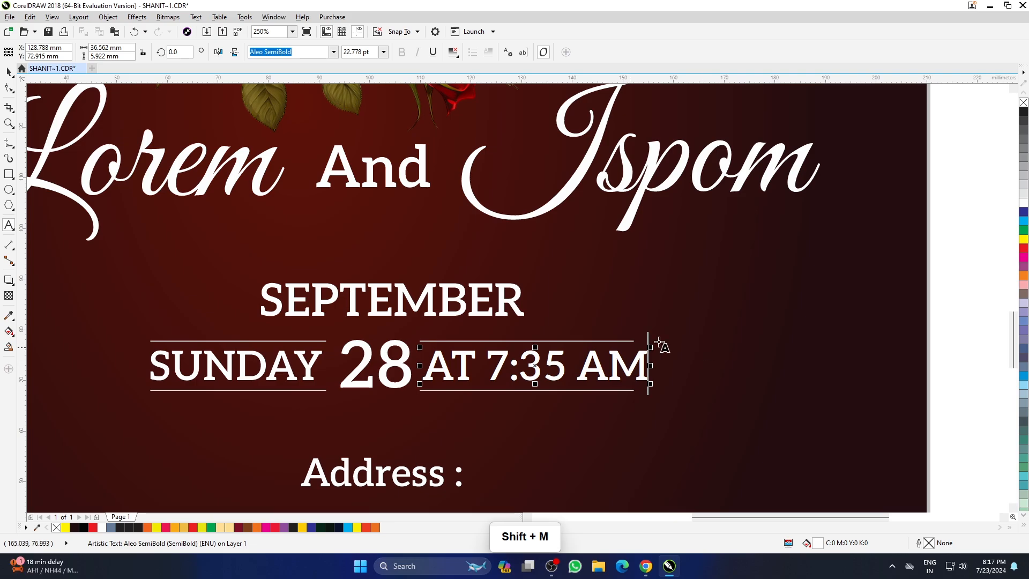
- Undo the edits to the day number and the time in the date line
{"action": "key", "text": "ctrl+z"}
{"action": "key", "text": "ctrl+z"}
{"action": "key", "text": "ctrl+z"}
{"action": "key", "text": "ctrl+z"}
{"action": "key", "text": "ctrl+z"}
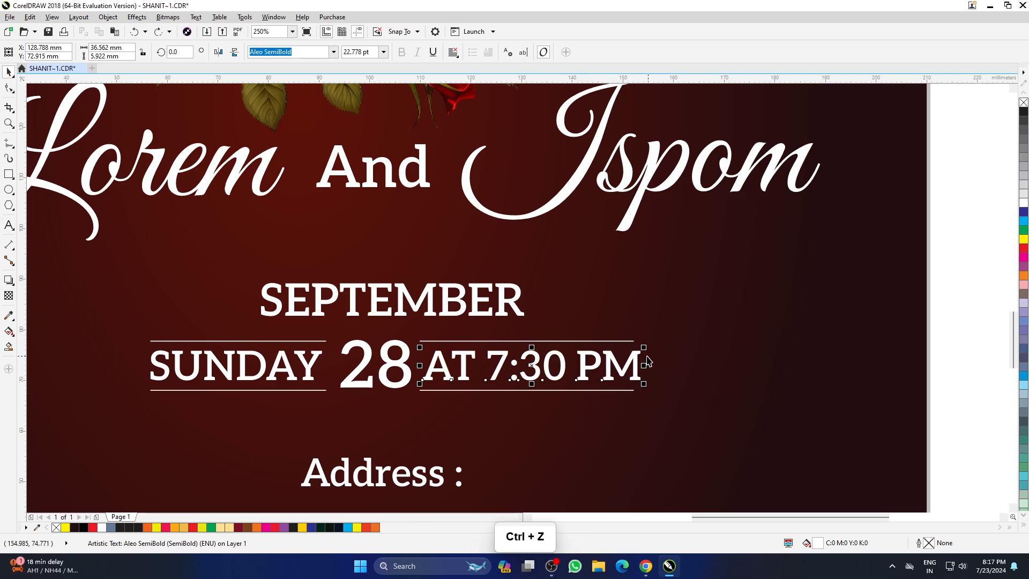
- Try replacing the three-line address text below the Address heading with the filler line sdghkdfhgjkxdvxcvbxc
{"action": "scroll", "coordinate": [438, 306], "scroll_direction": "down", "scroll_amount": 2}
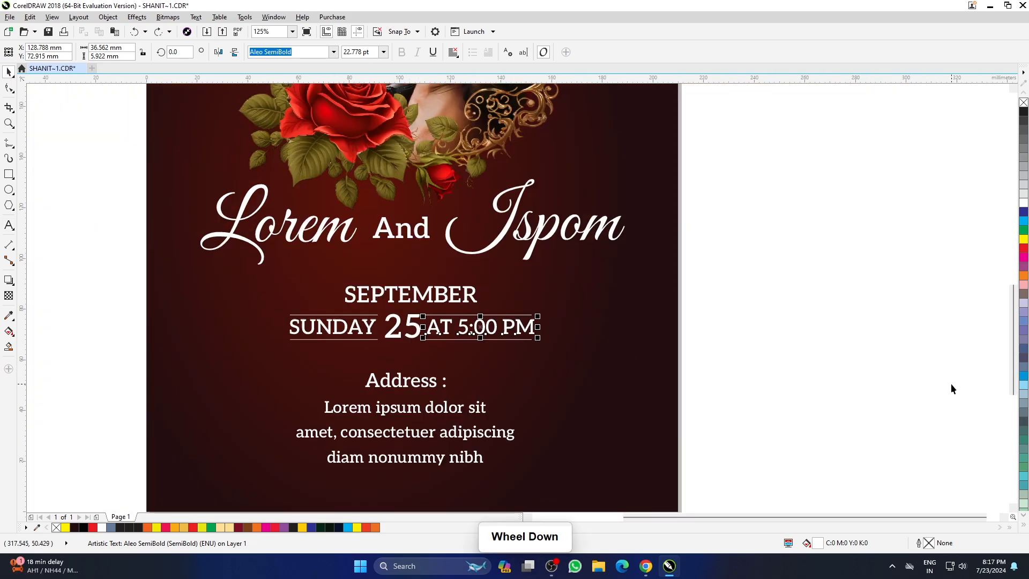
{"action": "left_click", "coordinate": [404, 413]}
{"action": "scroll", "coordinate": [407, 429], "scroll_direction": "up", "scroll_amount": 1}
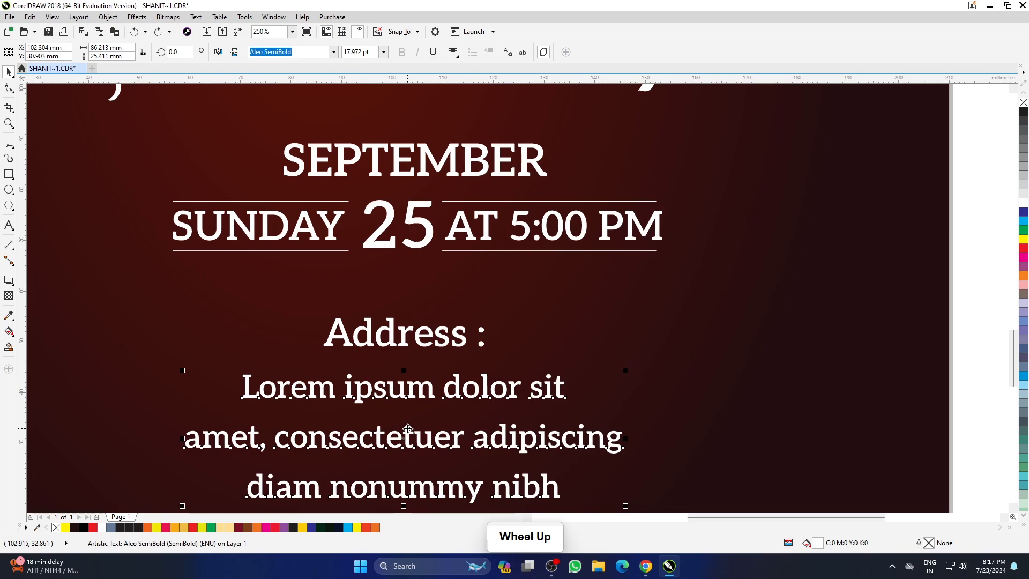
{"action": "key", "text": "F8"}
{"action": "scroll", "coordinate": [448, 384], "scroll_direction": "down", "scroll_amount": 1}
{"action": "scroll", "coordinate": [452, 444], "scroll_direction": "up", "scroll_amount": 1}
{"action": "left_click_drag", "start_coordinate": [564, 433], "coordinate": [132, 341]}
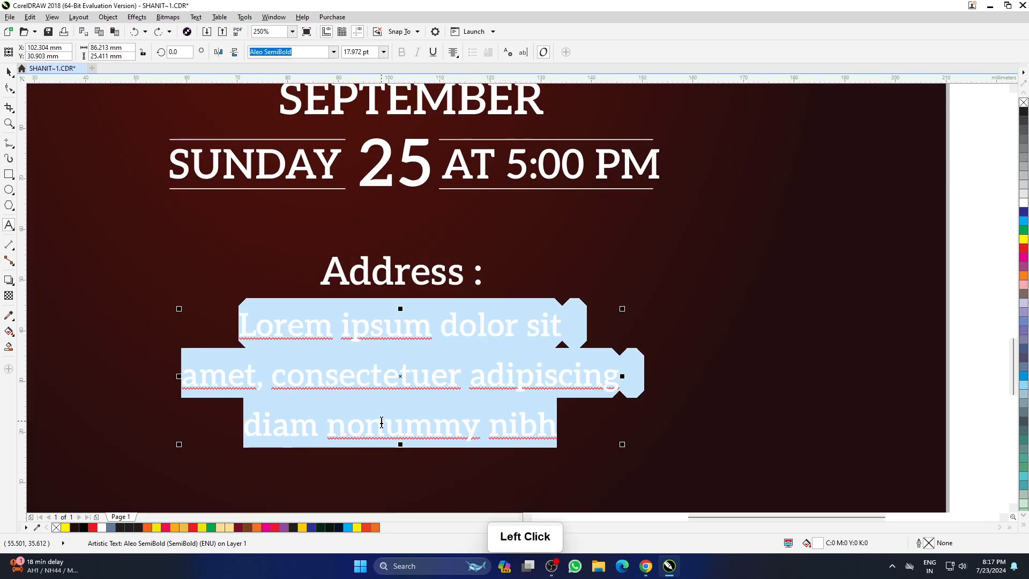
{"action": "type", "text": "sdghkdfhgjkxdvxcvbxc"}
{"action": "left_click", "coordinate": [426, 414]}
- Try adding the filler lines sdfgdhfghsdgfsdh and dfgdsgfsdvhbcjhcjh to the address, and restore the original address text
{"action": "key", "text": "Return"}
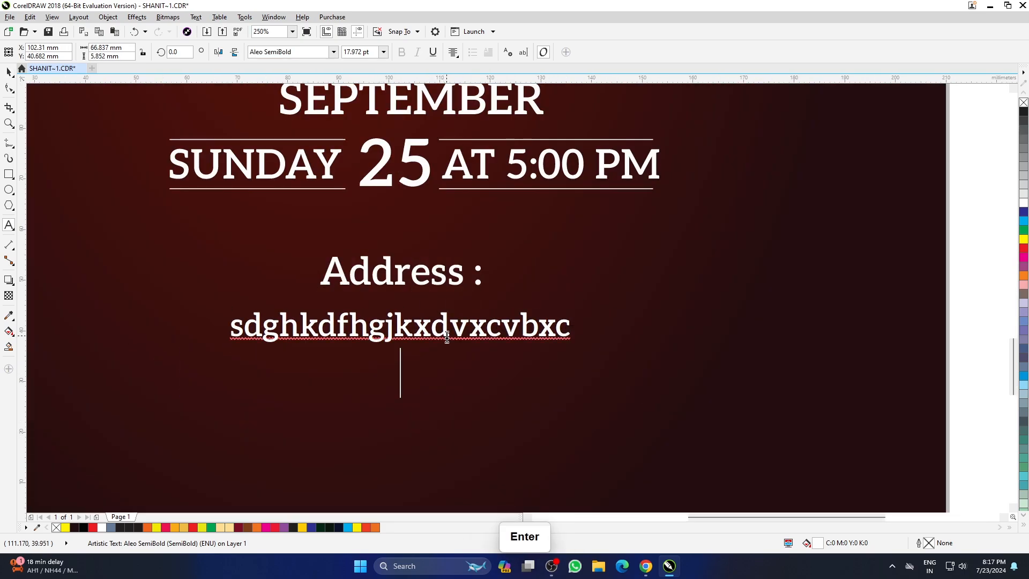
{"action": "type", "text": "sdfgdhfghsdgfsdh"}
{"action": "key", "text": "Return"}
{"action": "type", "text": "dfgdsgfsdvhbcjhc"}
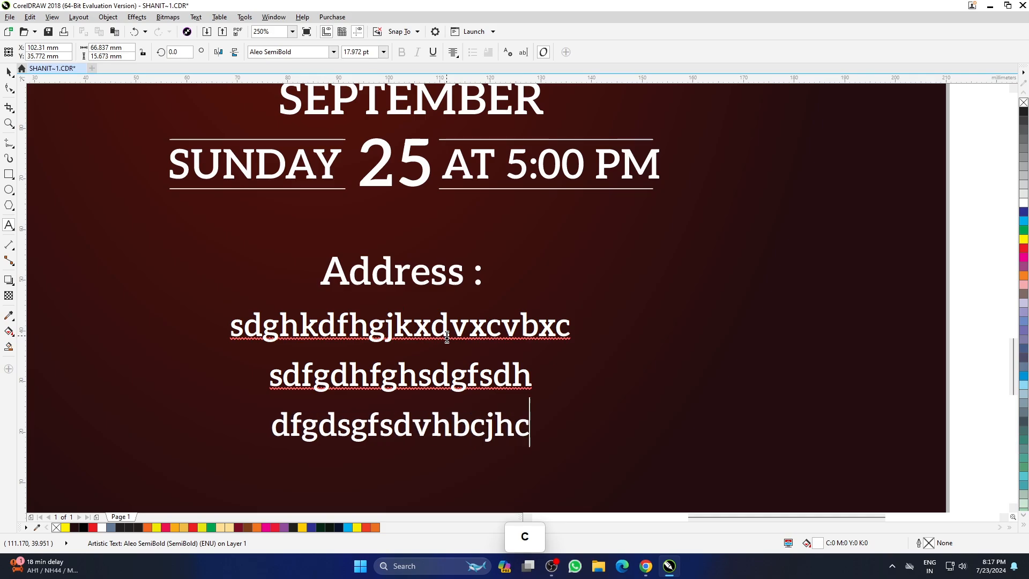
{"action": "type", "text": "jh"}
{"action": "left_click", "coordinate": [14, 85]}
{"action": "scroll", "coordinate": [59, 142], "scroll_direction": "down", "scroll_amount": 3}
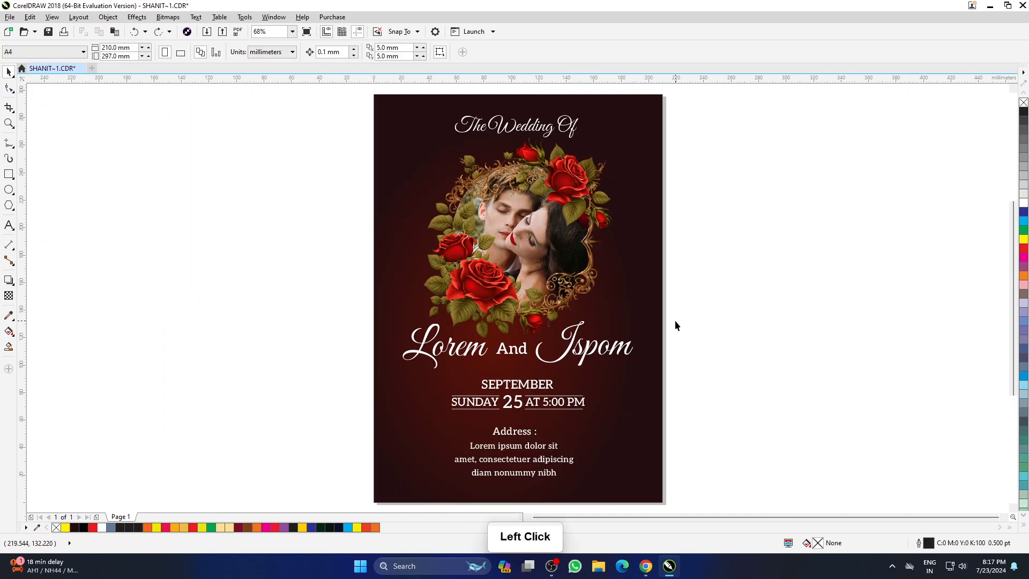
- Edit the fountain fill of the card's background rectangle, trying red and settling on a deep blue for the outer colour
{"action": "left_click", "coordinate": [663, 322], "text": "ctrl"}
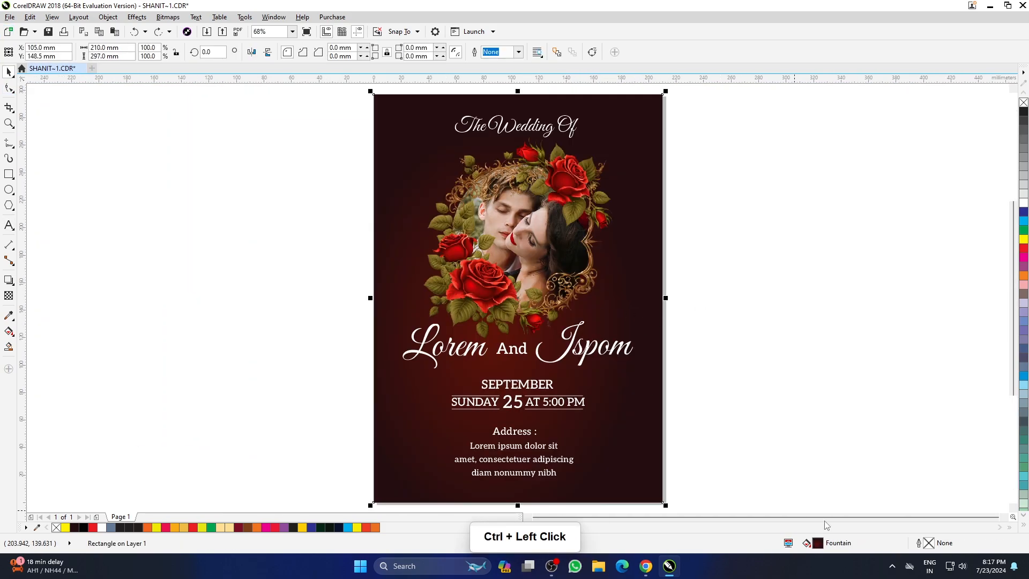
{"action": "double_click", "coordinate": [817, 544]}
{"action": "left_click_drag", "start_coordinate": [541, 184], "coordinate": [863, 209]}
{"action": "left_click", "coordinate": [650, 330]}
{"action": "left_click", "coordinate": [656, 366]}
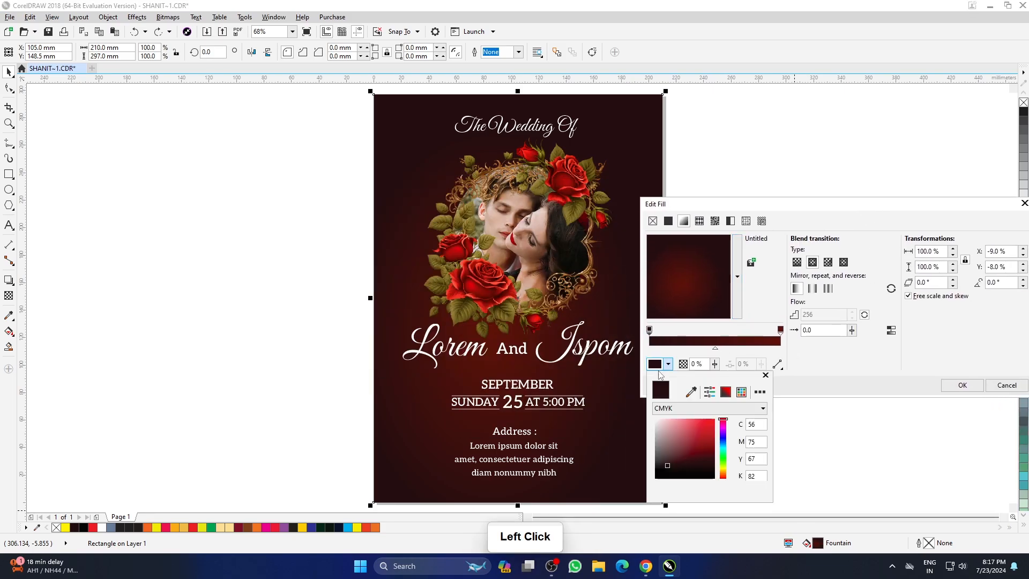
{"action": "left_click", "coordinate": [715, 425]}
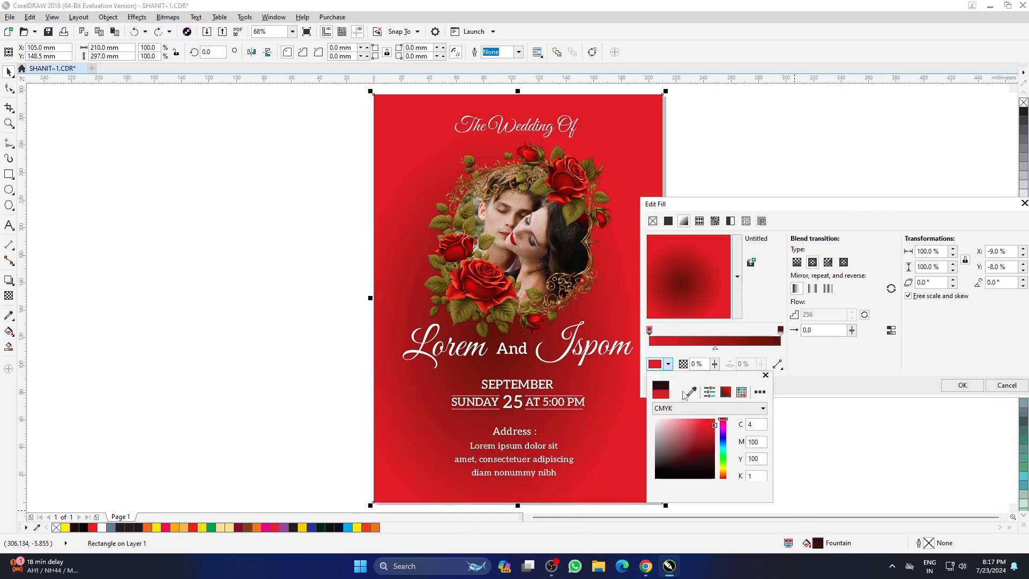
{"action": "left_click", "coordinate": [724, 431]}
{"action": "left_click", "coordinate": [709, 450]}
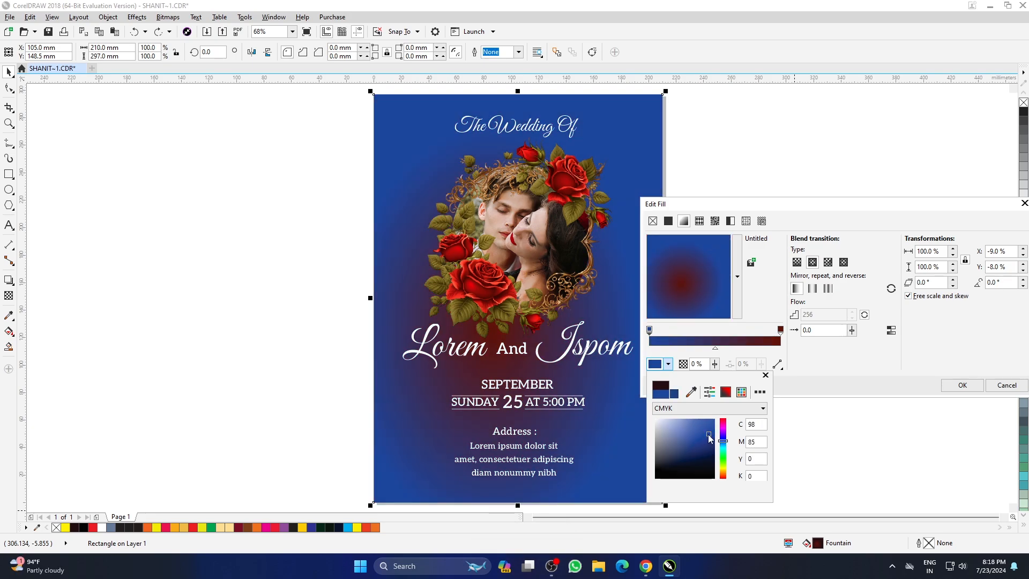
{"action": "left_click", "coordinate": [711, 441]}
{"action": "left_click", "coordinate": [747, 354]}
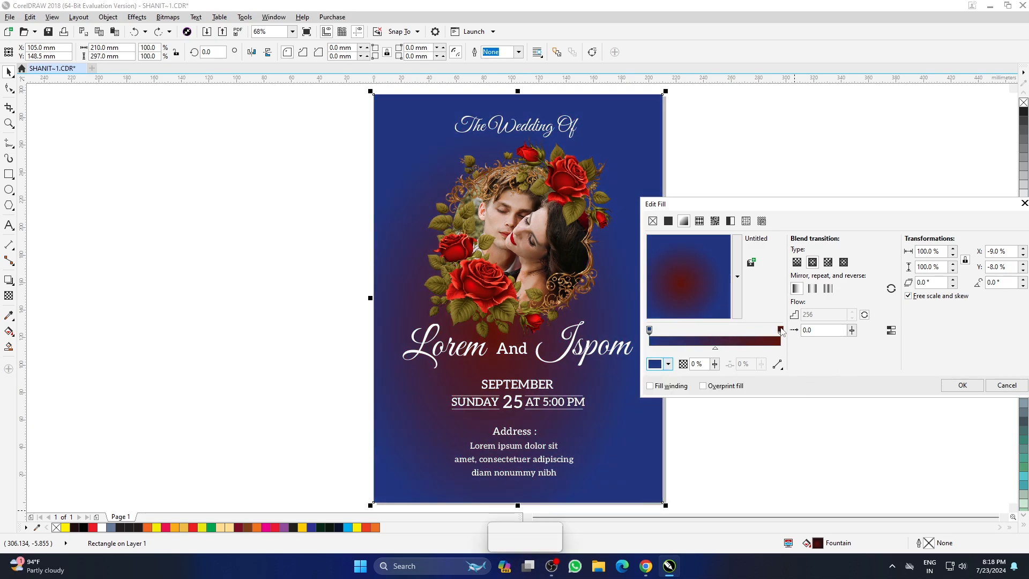
- Change the centre colour of the background's fountain fill to a medium blue
{"action": "left_click", "coordinate": [781, 330]}
{"action": "left_click", "coordinate": [668, 364]}
{"action": "left_click", "coordinate": [723, 438]}
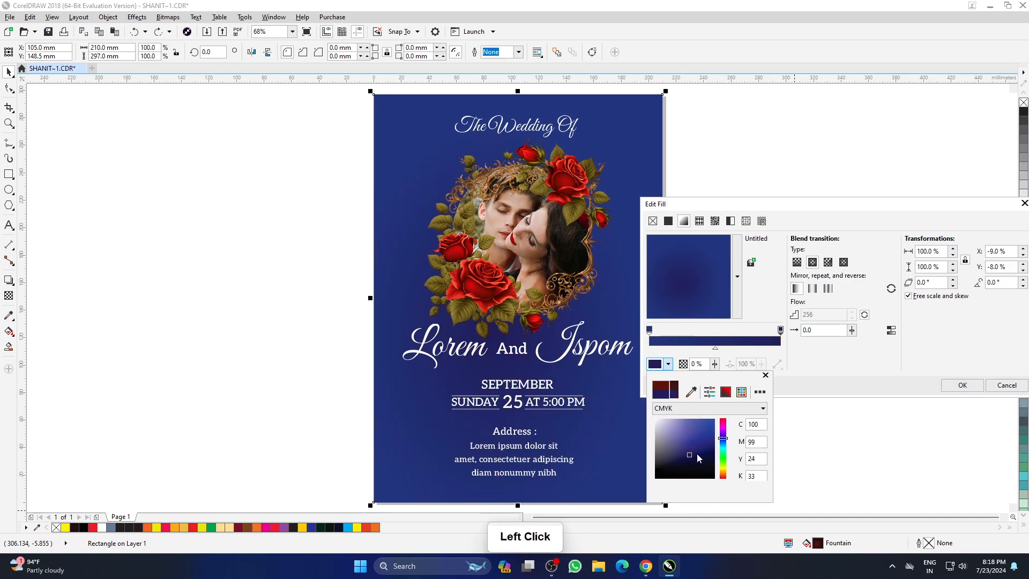
{"action": "left_click", "coordinate": [692, 438]}
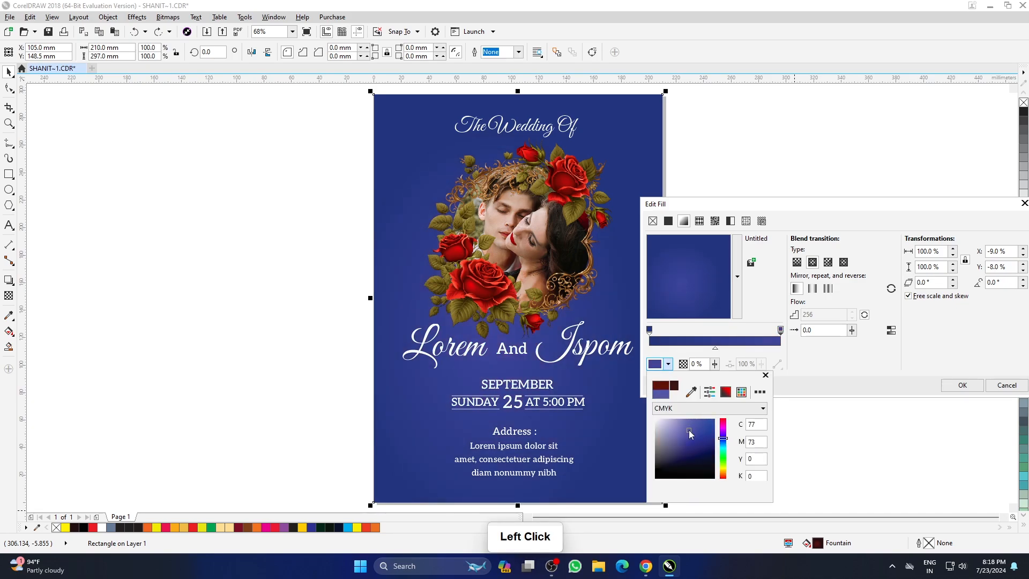
{"action": "left_click", "coordinate": [694, 438]}
{"action": "left_click", "coordinate": [802, 373]}
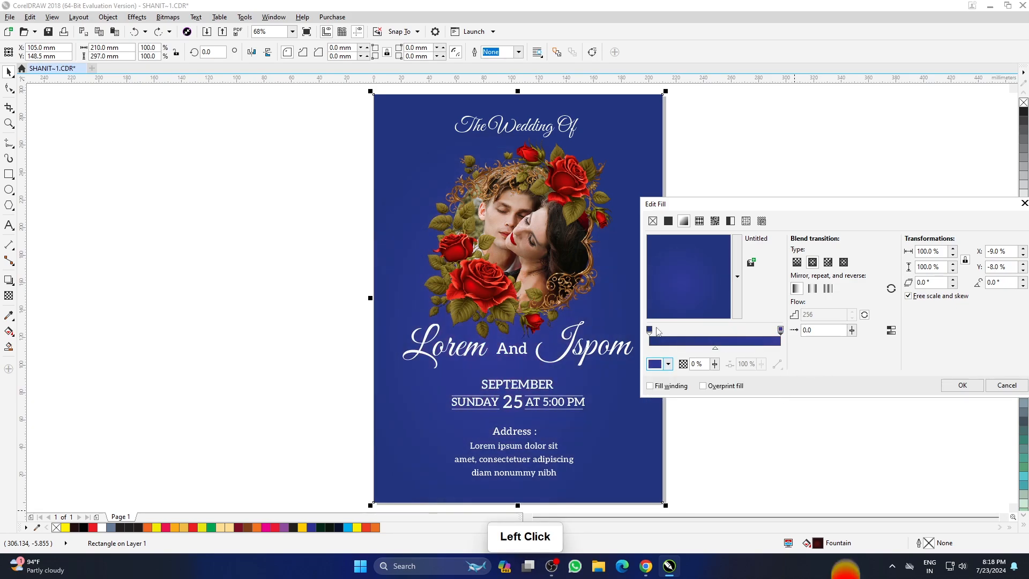
- Darken the outer colour of the background's fountain fill to a dark navy blue
{"action": "left_click", "coordinate": [649, 330]}
{"action": "left_click", "coordinate": [668, 364]}
{"action": "left_click", "coordinate": [707, 452]}
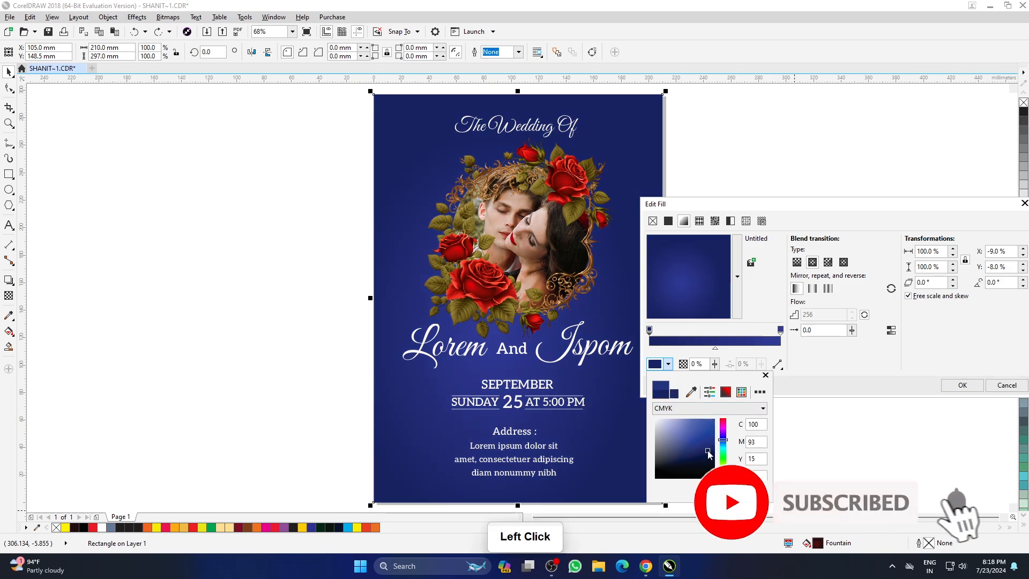
{"action": "left_click", "coordinate": [711, 453]}
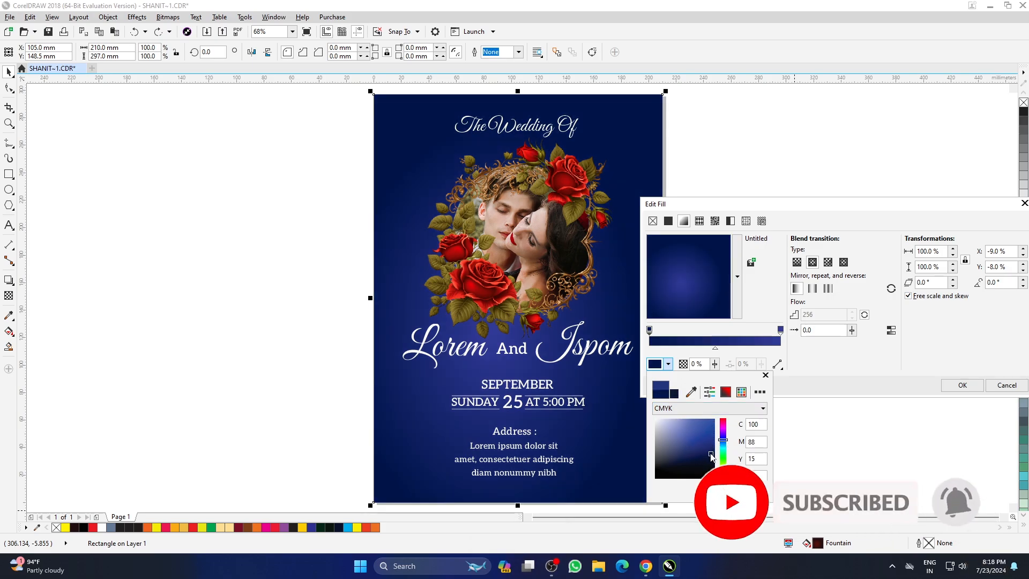
{"action": "left_click", "coordinate": [712, 457]}
- Set the gradient midpoint to 61%, move its centre to X -3% and Y 10%, and apply the fill
{"action": "left_click", "coordinate": [726, 349]}
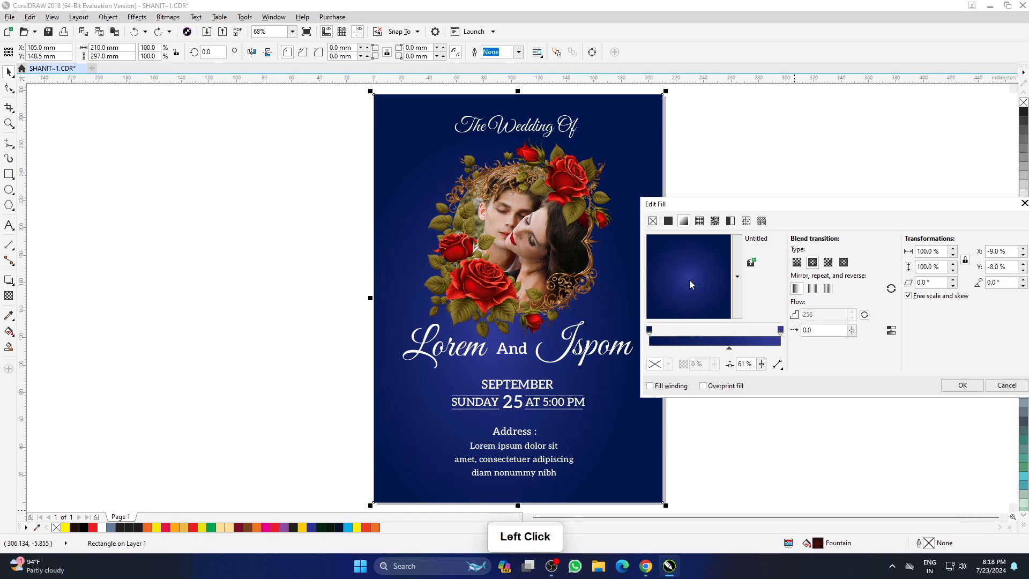
{"action": "mouse_move", "coordinate": [689, 280]}
{"action": "left_mouse_down"}
{"action": "mouse_move", "coordinate": [690, 298]}
{"action": "mouse_move", "coordinate": [686, 262]}
{"action": "mouse_move", "coordinate": [688, 272]}
{"action": "left_mouse_up"}
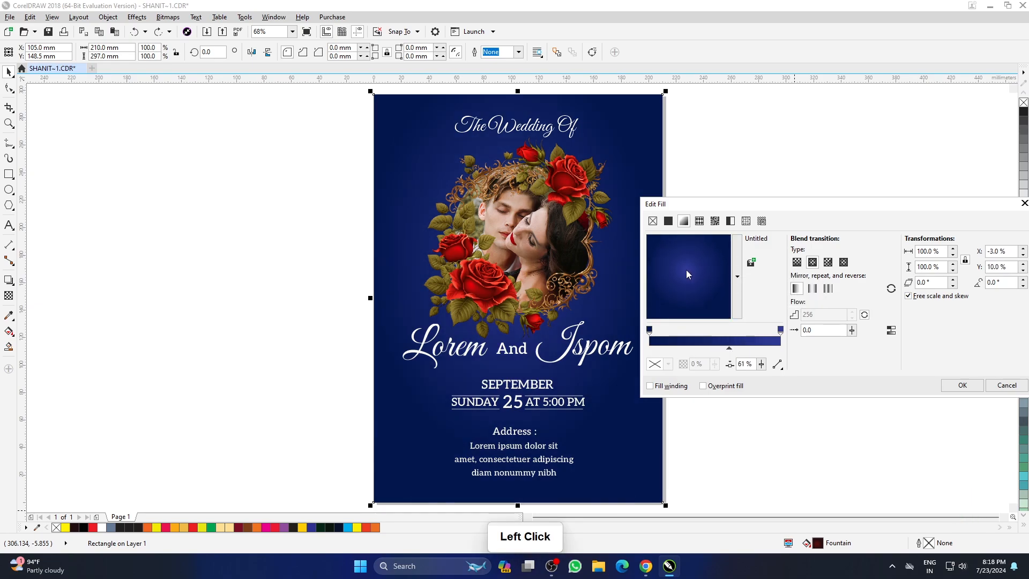
{"action": "left_click", "coordinate": [963, 385]}
{"action": "left_click", "coordinate": [841, 378]}
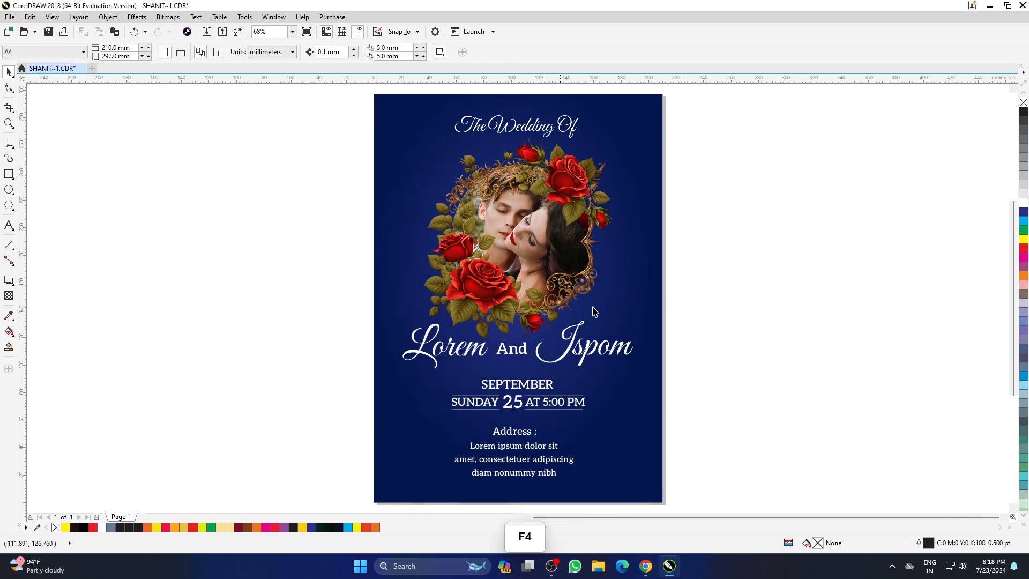
- Preview the recoloured blue card full screen and return to the drawing
{"action": "key", "text": "F9"}
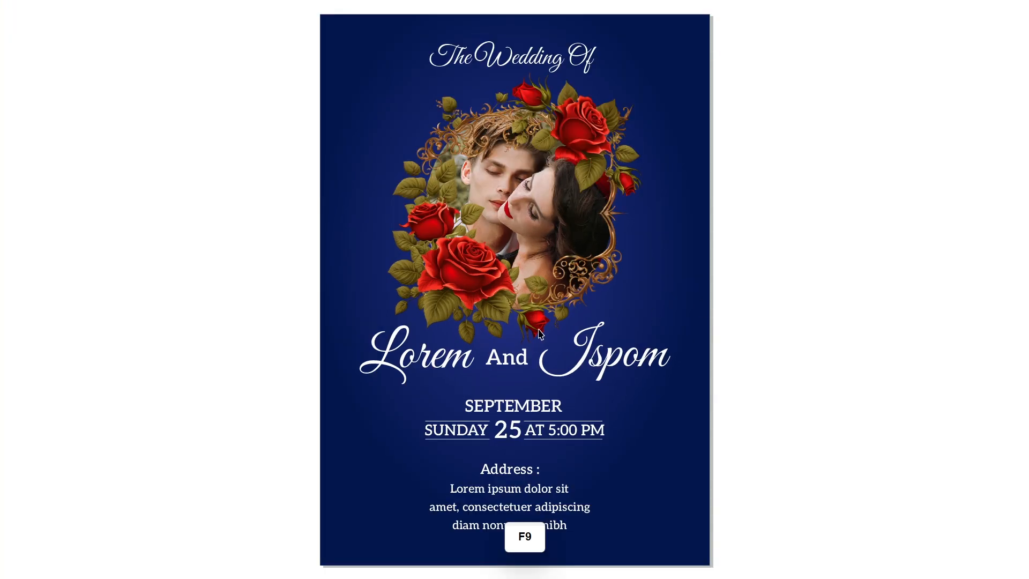
{"action": "left_click", "coordinate": [760, 334]}
{"action": "scroll", "coordinate": [442, 299], "scroll_direction": "up", "scroll_amount": 1}
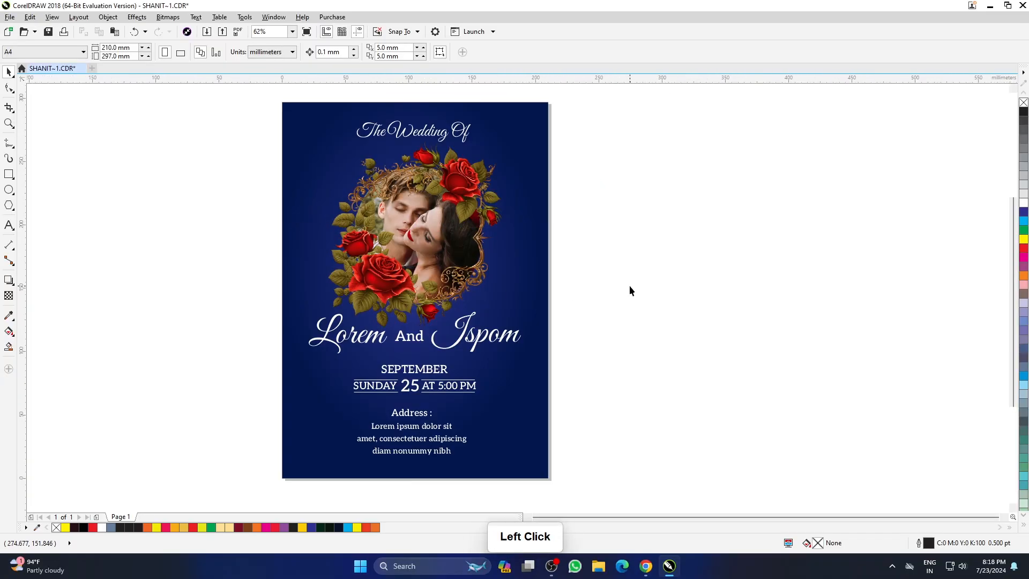
- Open the template Shani Tech Guide Wedding Invitation Card Vol-6 (2) and preview it full screen
{"action": "key", "text": "ctrl+o"}
{"action": "left_click", "coordinate": [406, 163]}
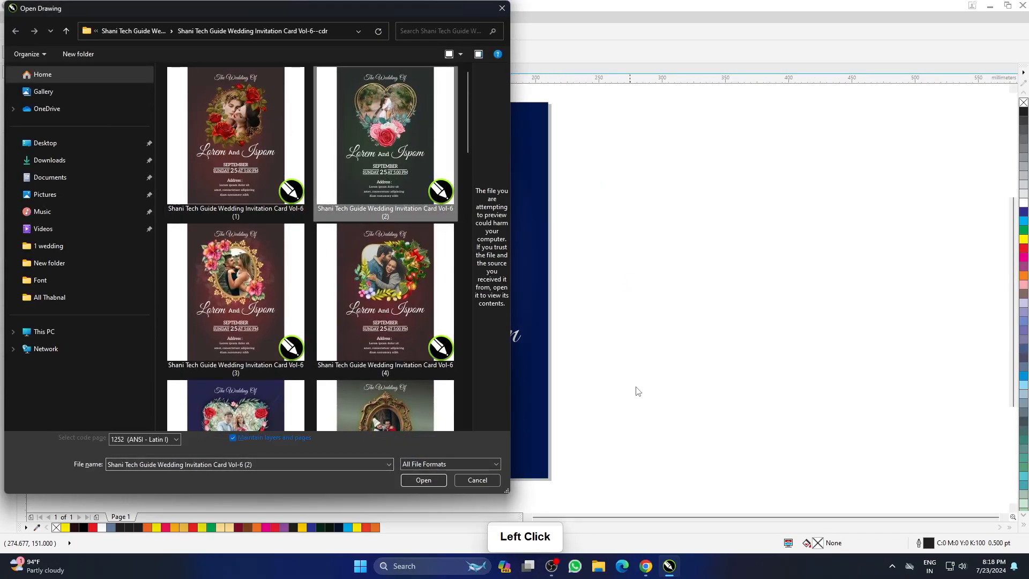
{"action": "left_click", "coordinate": [423, 480]}
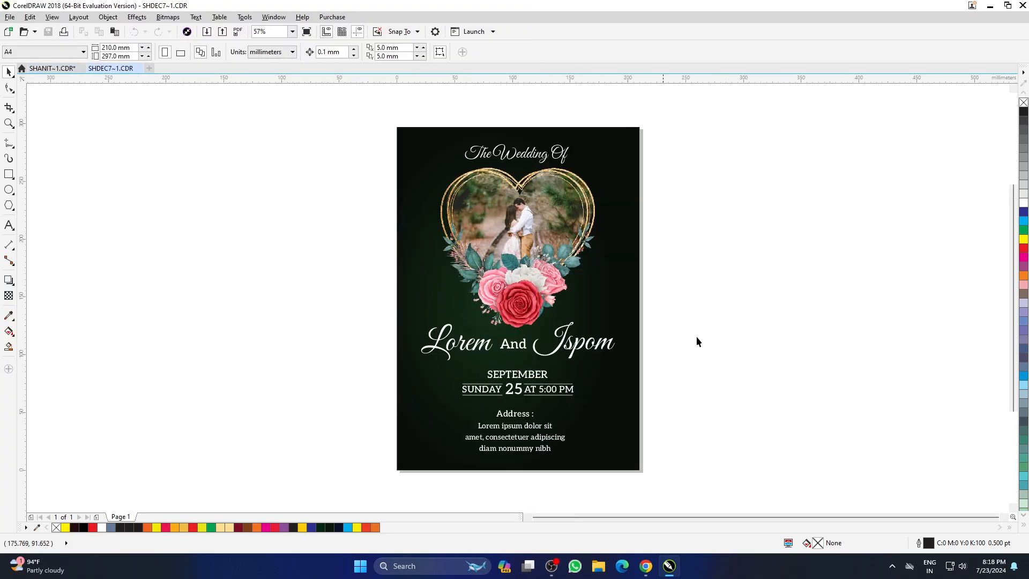
{"action": "left_click", "coordinate": [722, 328]}
{"action": "key", "text": "F4"}
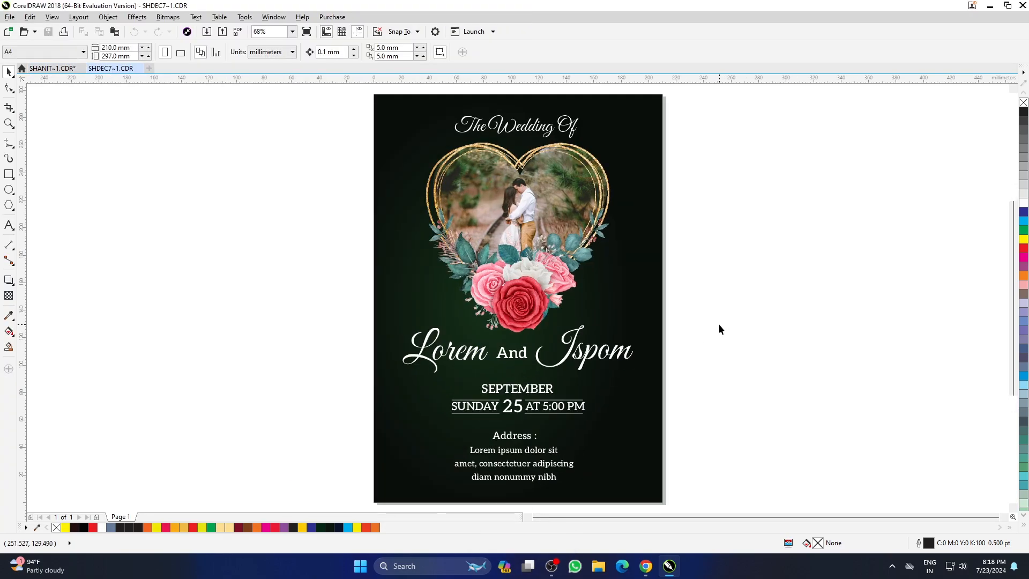
{"action": "key", "text": "F9"}
{"action": "left_click", "coordinate": [719, 324]}
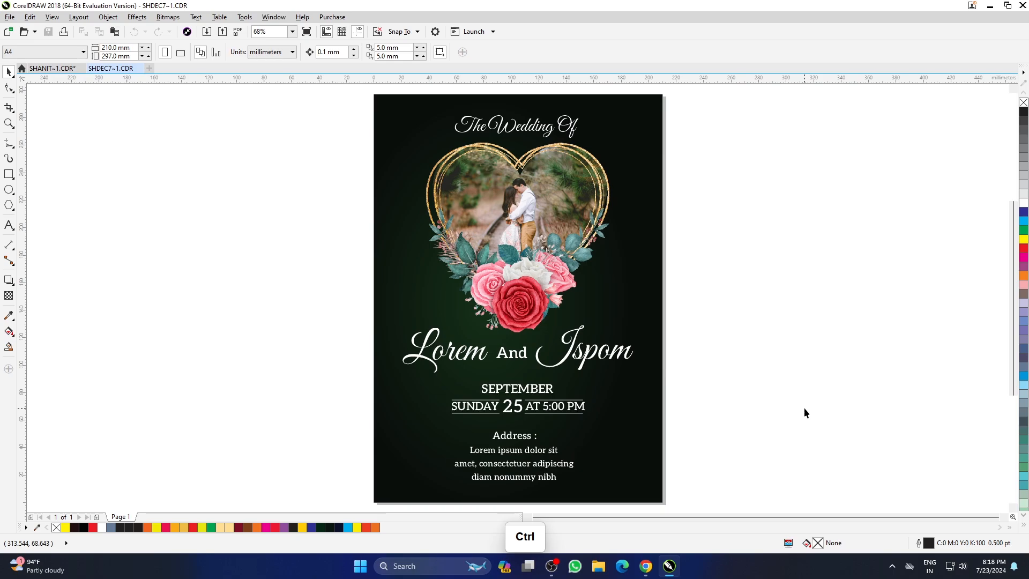
- Open the template Shani Tech Guide Wedding Invitation Card Vol-6 (3) and preview it full screen
{"action": "key", "text": "ctrl+o"}
{"action": "left_click", "coordinate": [255, 260]}
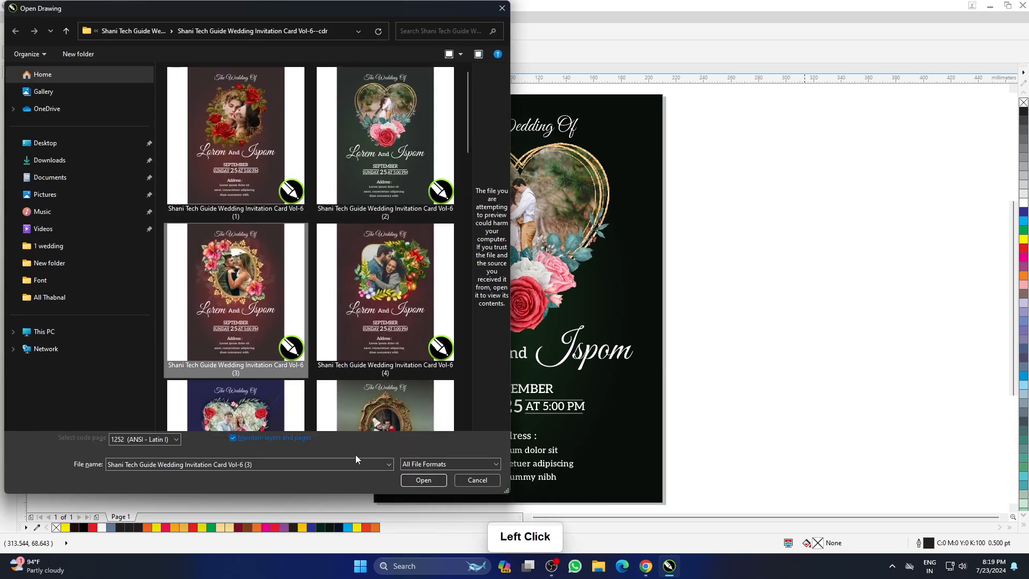
{"action": "left_click", "coordinate": [424, 458]}
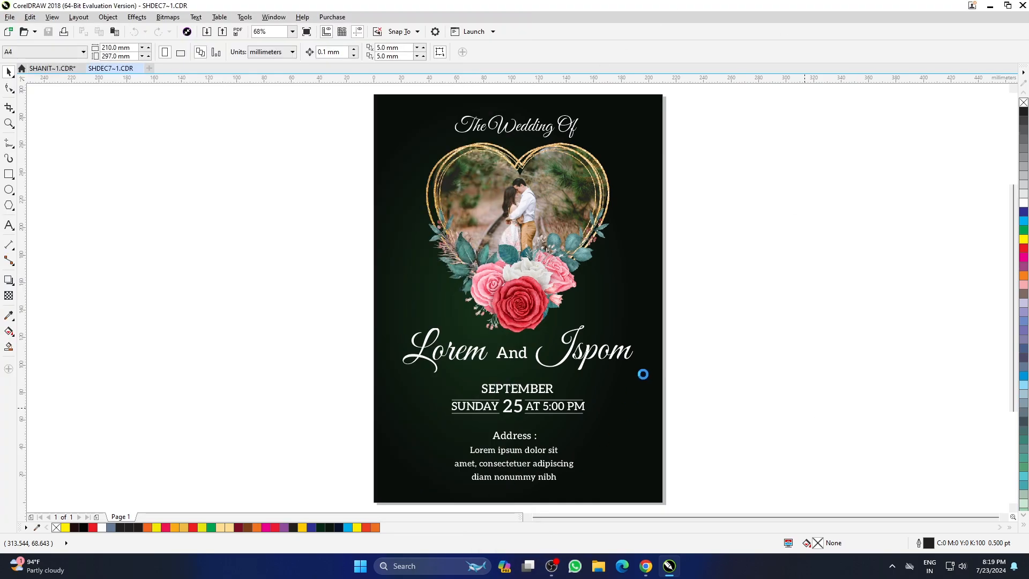
{"action": "left_click", "coordinate": [697, 347]}
{"action": "key", "text": "F4"}
{"action": "key", "text": "F9"}
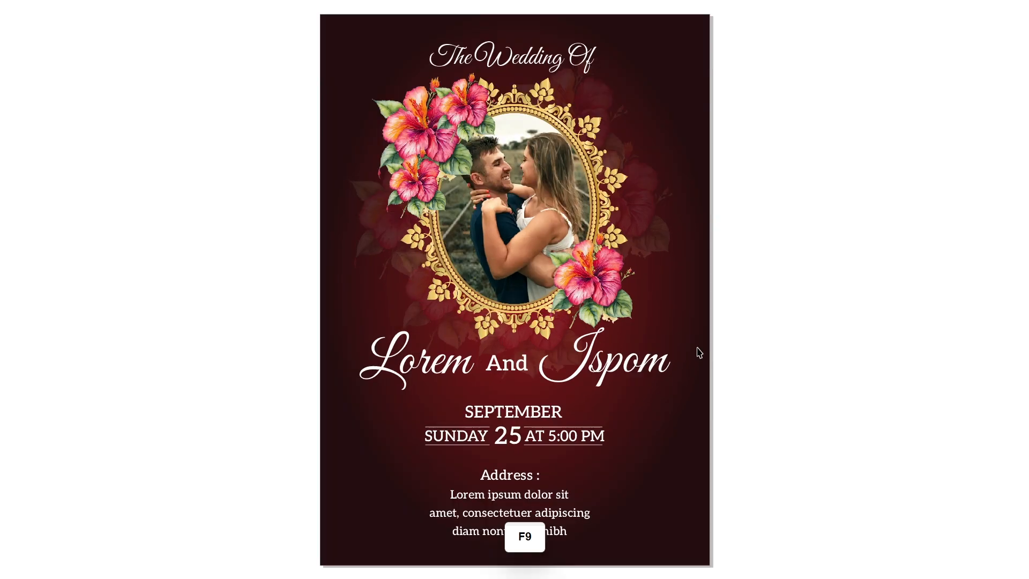
{"action": "left_click", "coordinate": [780, 368]}
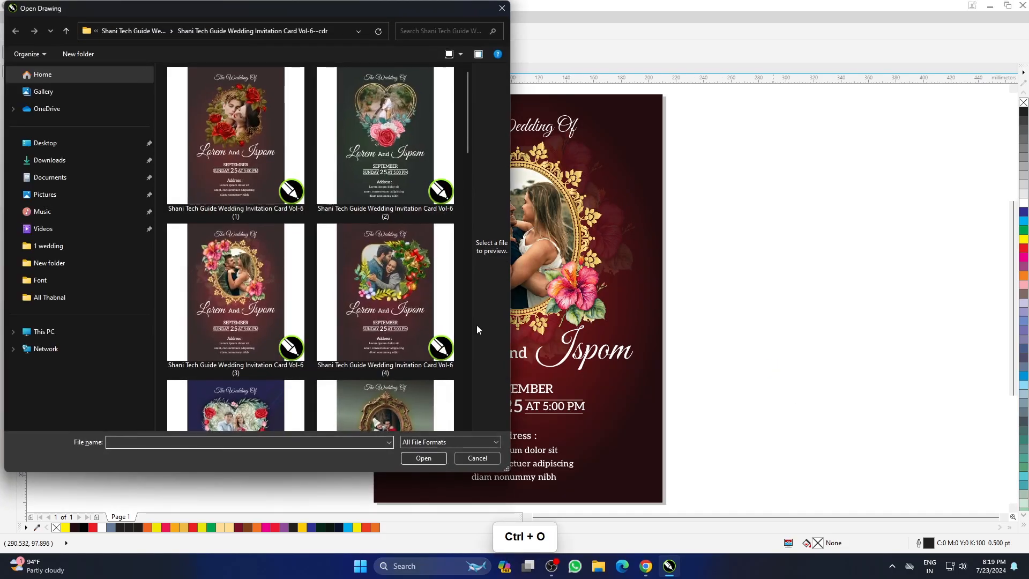
- Open the template Shani Tech Guide Wedding Invitation Card Vol-6 (4) and preview it full screen
{"action": "left_click", "coordinate": [413, 347]}
{"action": "left_click", "coordinate": [421, 477]}
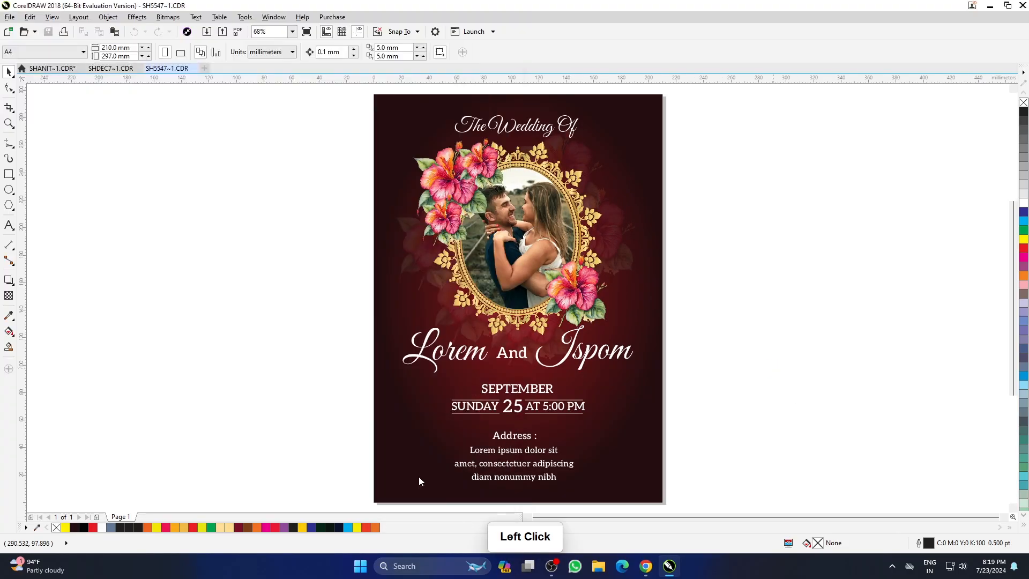
{"action": "left_click", "coordinate": [673, 341]}
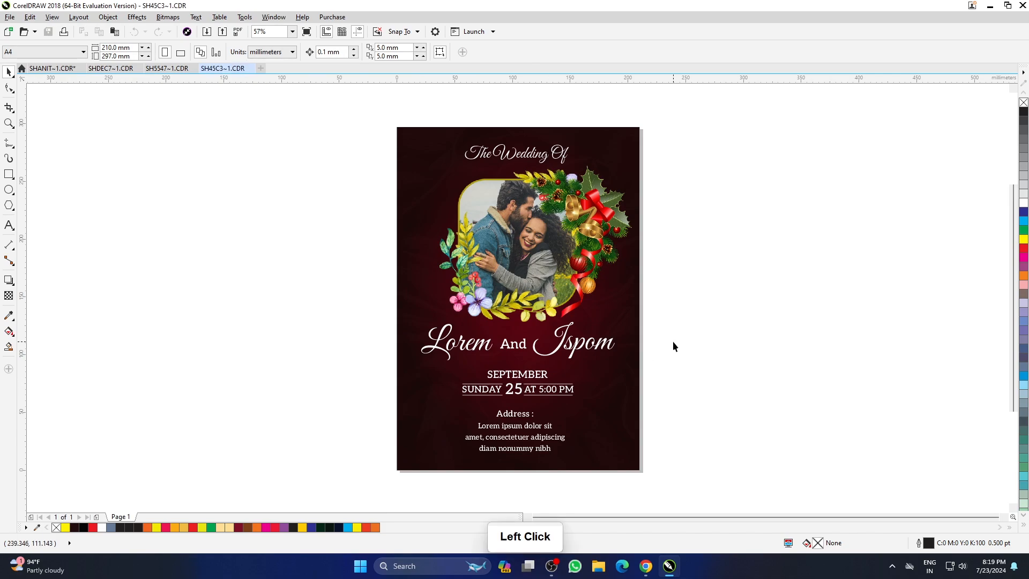
{"action": "key", "text": "F4"}
{"action": "key", "text": "F9"}
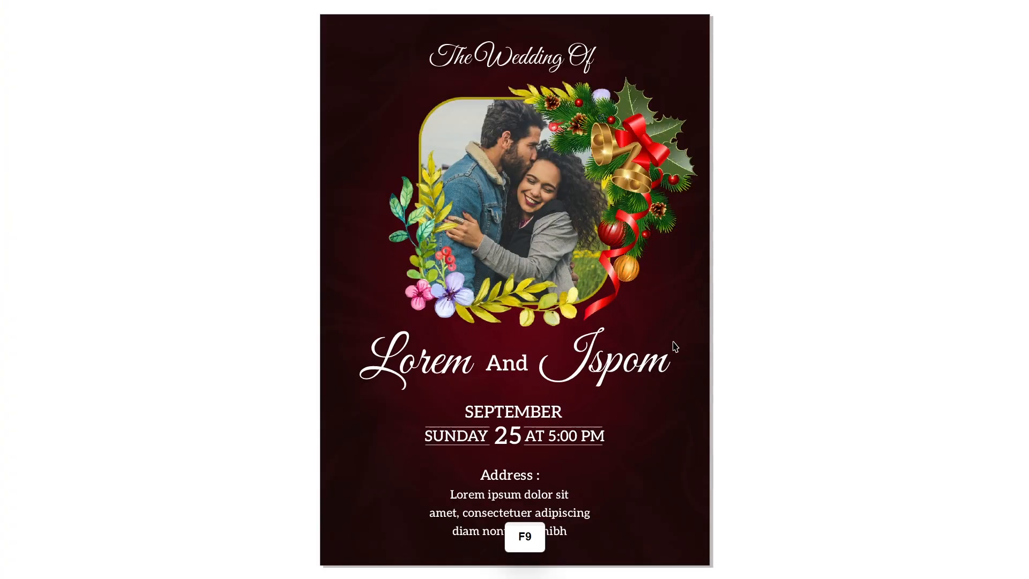
{"action": "left_click", "coordinate": [770, 377]}
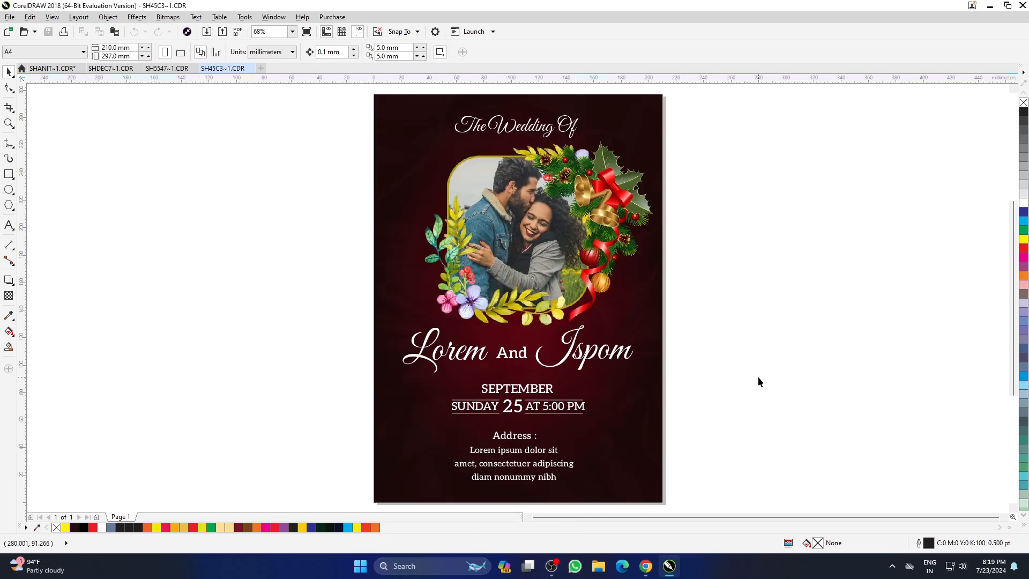
- Open the template Shani Tech Guide Wedding Invitation Card Vol-6 (5) and preview it full screen
{"action": "key", "text": "ctrl+o"}
{"action": "scroll", "coordinate": [381, 301], "scroll_direction": "down", "scroll_amount": 3}
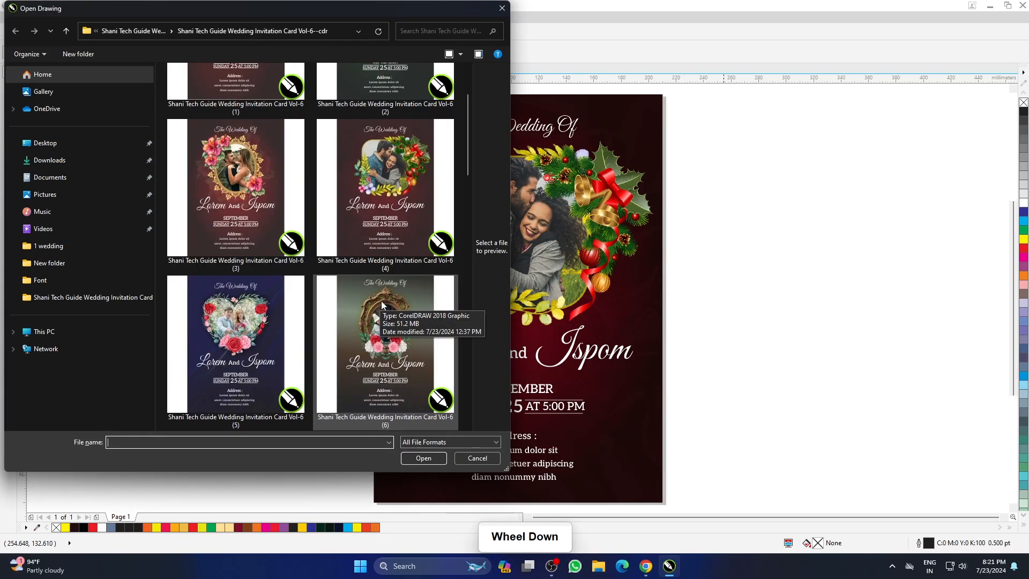
{"action": "left_click", "coordinate": [257, 343]}
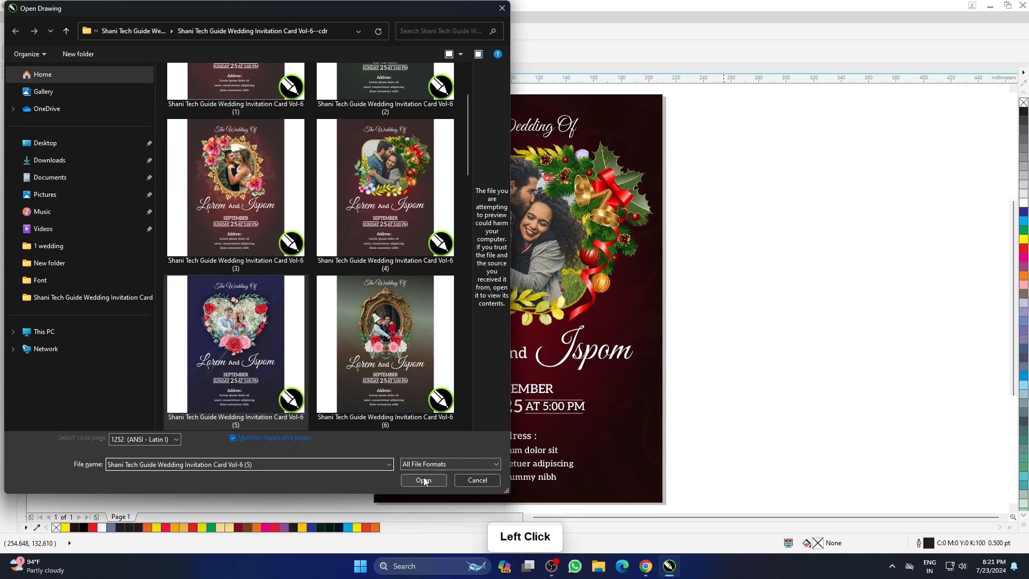
{"action": "left_click", "coordinate": [426, 480]}
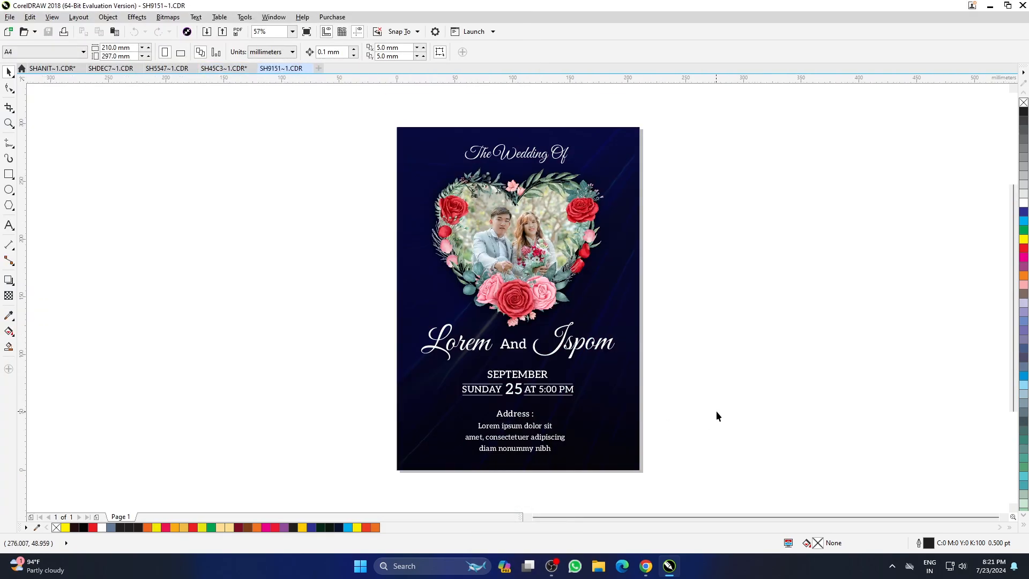
{"action": "left_click", "coordinate": [716, 410]}
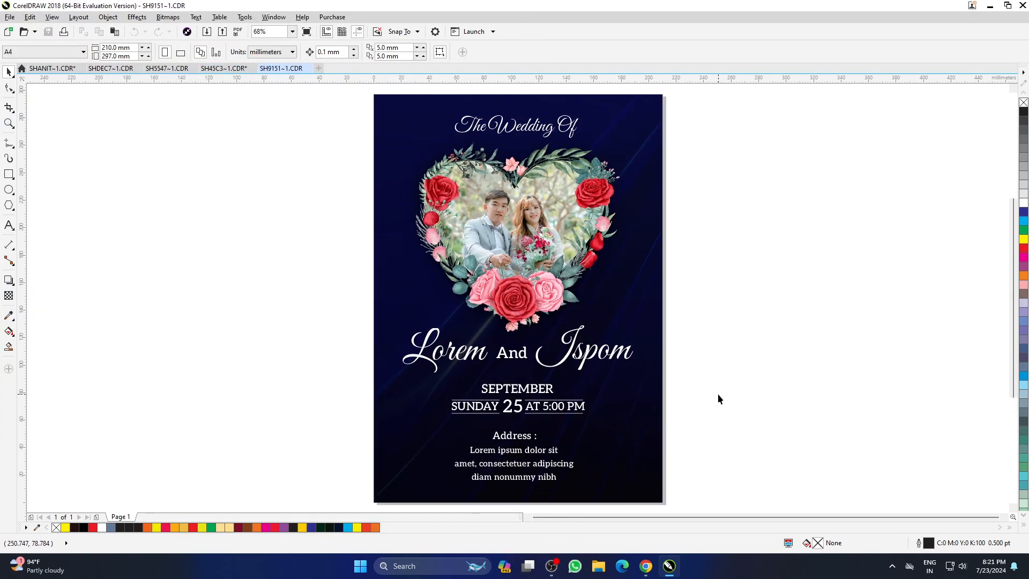
{"action": "key", "text": "F9"}
{"action": "left_click", "coordinate": [764, 312]}
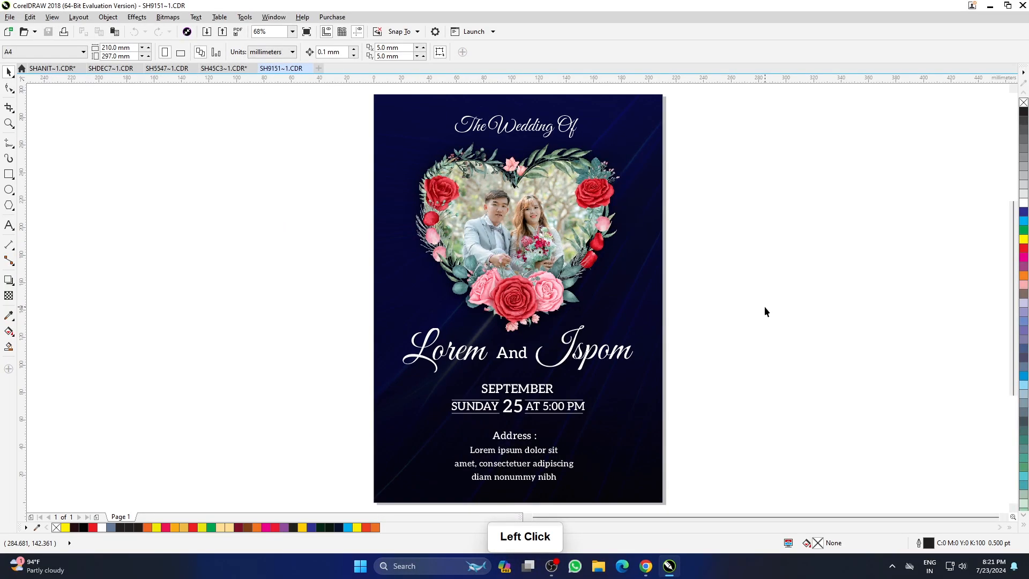
- Open the template Shani Tech Guide Wedding Invitation Card Vol-6 (6) and preview it full screen
{"action": "key", "text": "ctrl+o"}
{"action": "scroll", "coordinate": [413, 313], "scroll_direction": "down", "scroll_amount": 5}
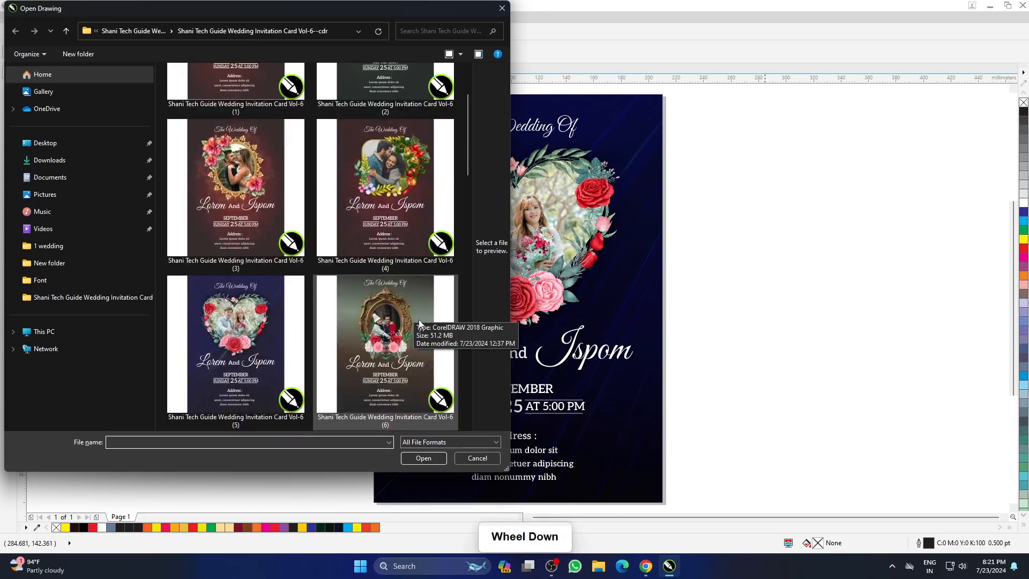
{"action": "left_click", "coordinate": [386, 214]}
{"action": "left_click", "coordinate": [423, 480]}
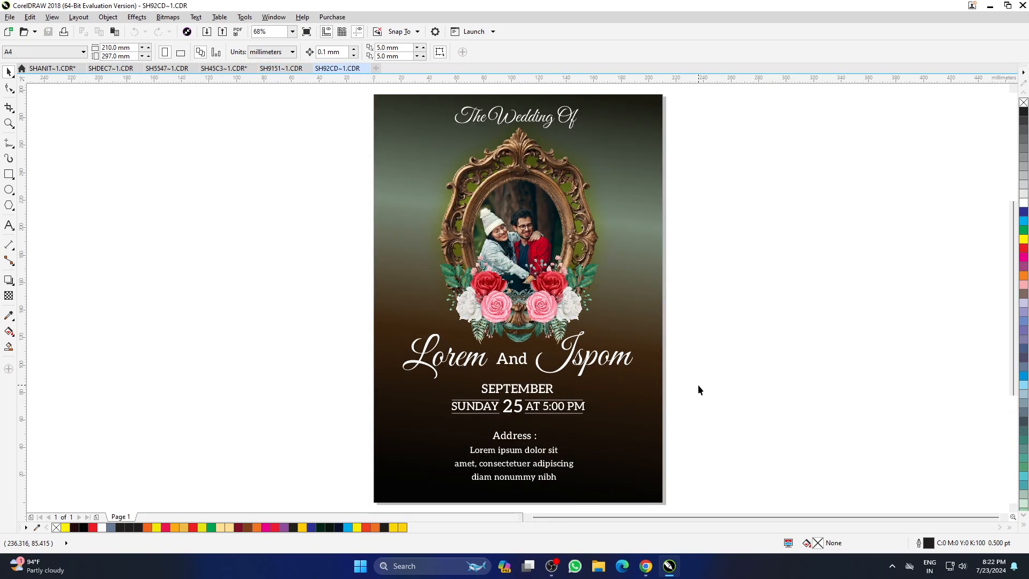
{"action": "key", "text": "F9"}
{"action": "left_click", "coordinate": [779, 387]}
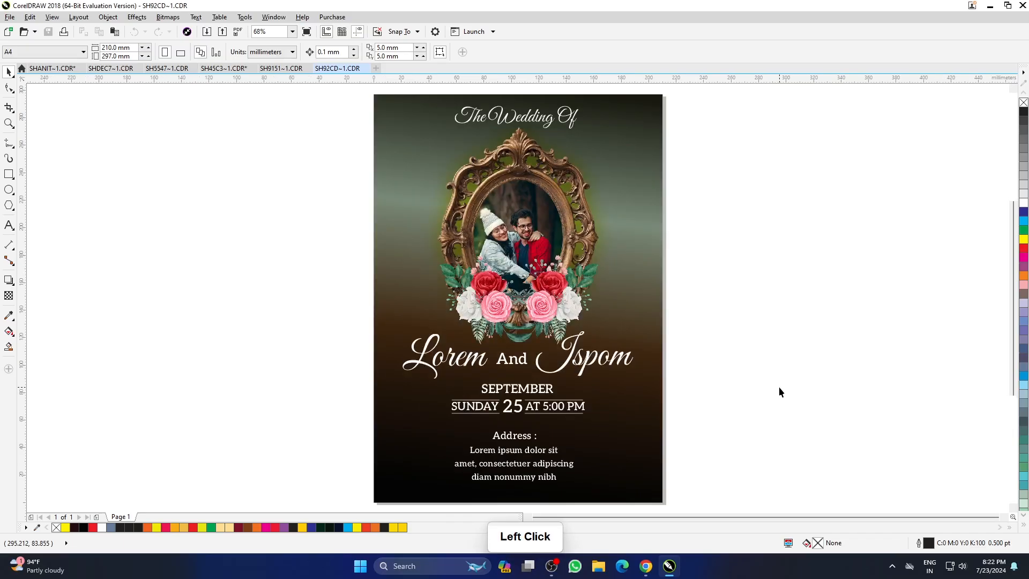
- Open the template Shani Tech Guide Wedding Invitation Card Vol-6 (7), fit it in the window and preview it full screen
{"action": "key", "text": "ctrl+o"}
{"action": "scroll", "coordinate": [387, 363], "scroll_direction": "down", "scroll_amount": 3}
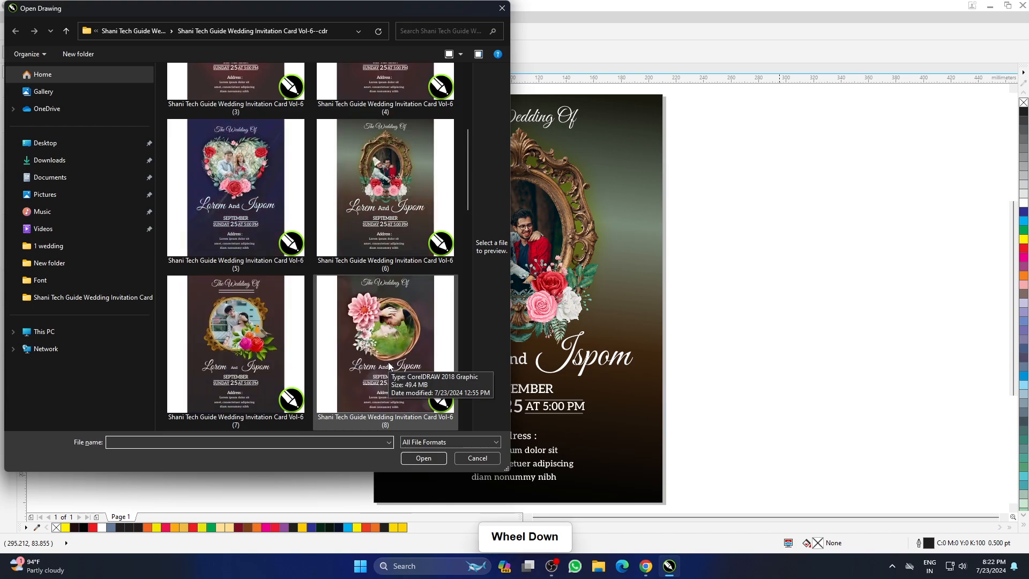
{"action": "left_click", "coordinate": [290, 345]}
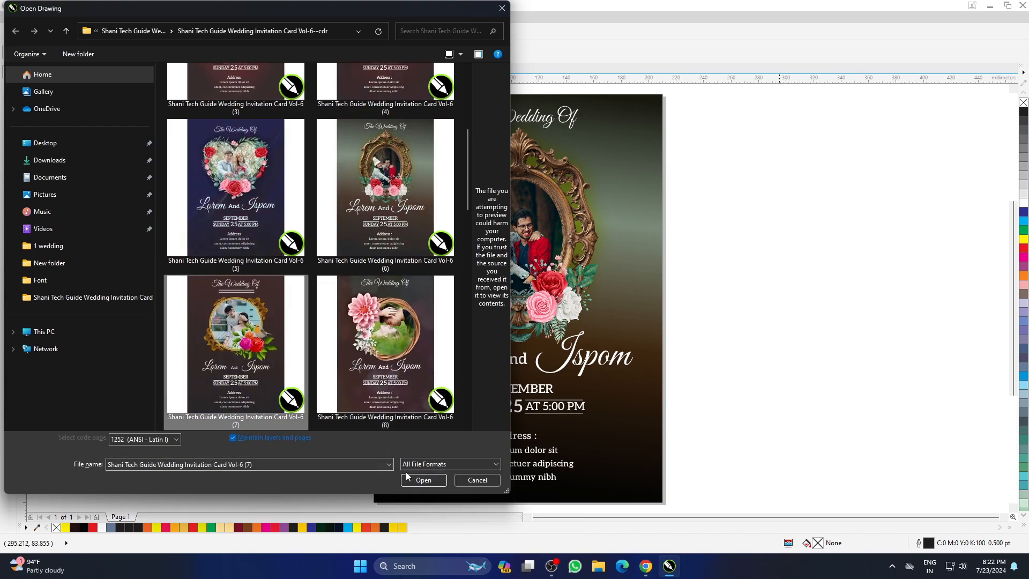
{"action": "left_click", "coordinate": [408, 460]}
{"action": "left_click", "coordinate": [680, 331]}
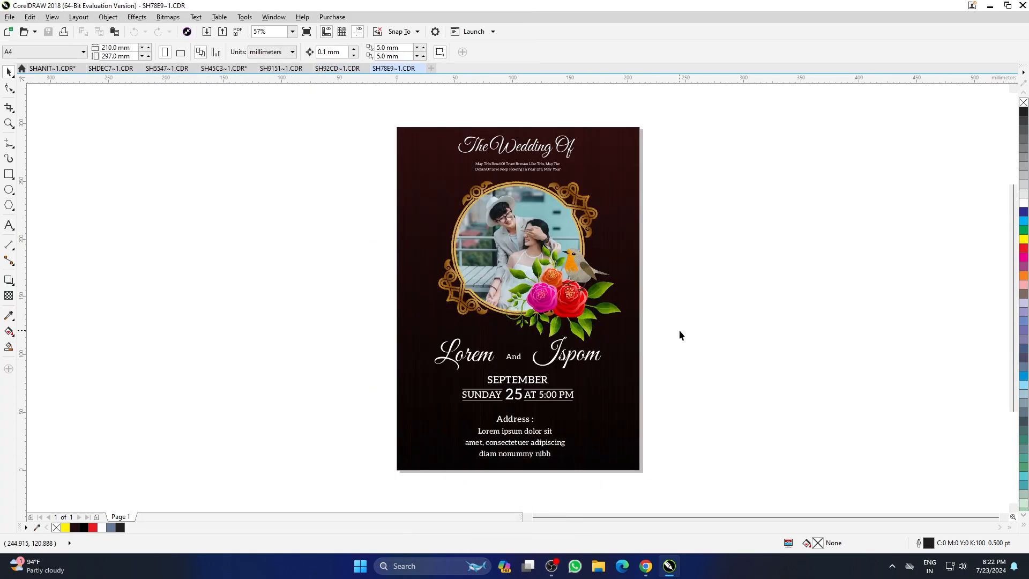
{"action": "key", "text": "F4"}
{"action": "key", "text": "F9"}
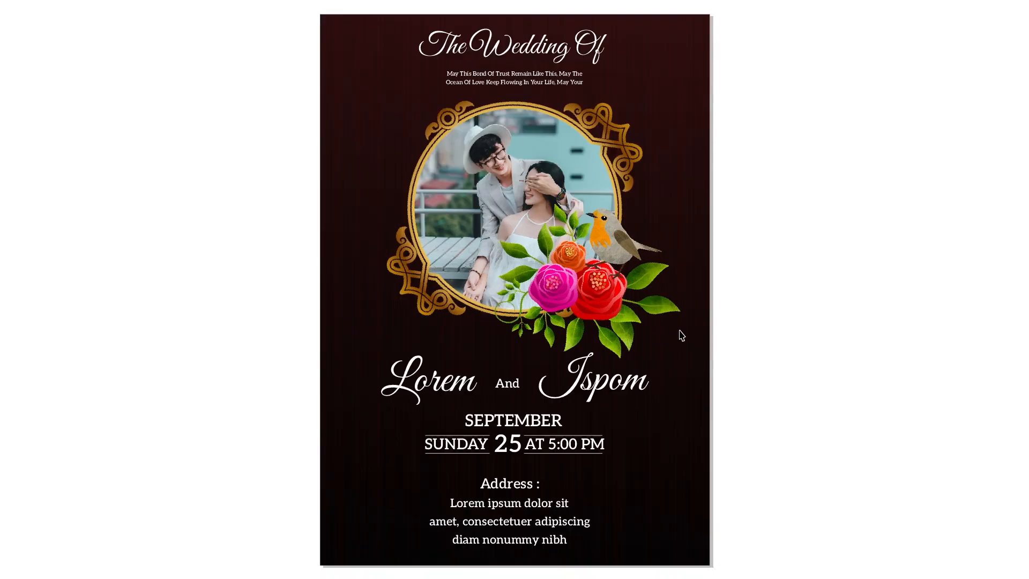
{"action": "left_click", "coordinate": [714, 325]}
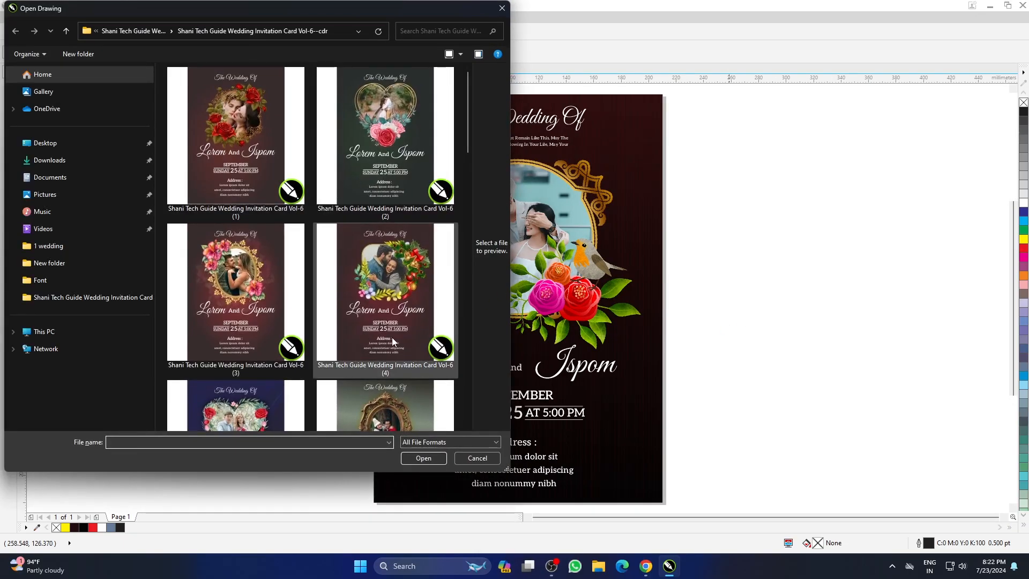
- Open the template Shani Tech Guide Wedding Invitation Card Vol-6 (8) and preview it full screen
{"action": "scroll", "coordinate": [394, 338], "scroll_direction": "down", "scroll_amount": 3}
{"action": "scroll", "coordinate": [397, 340], "scroll_direction": "down", "scroll_amount": 3}
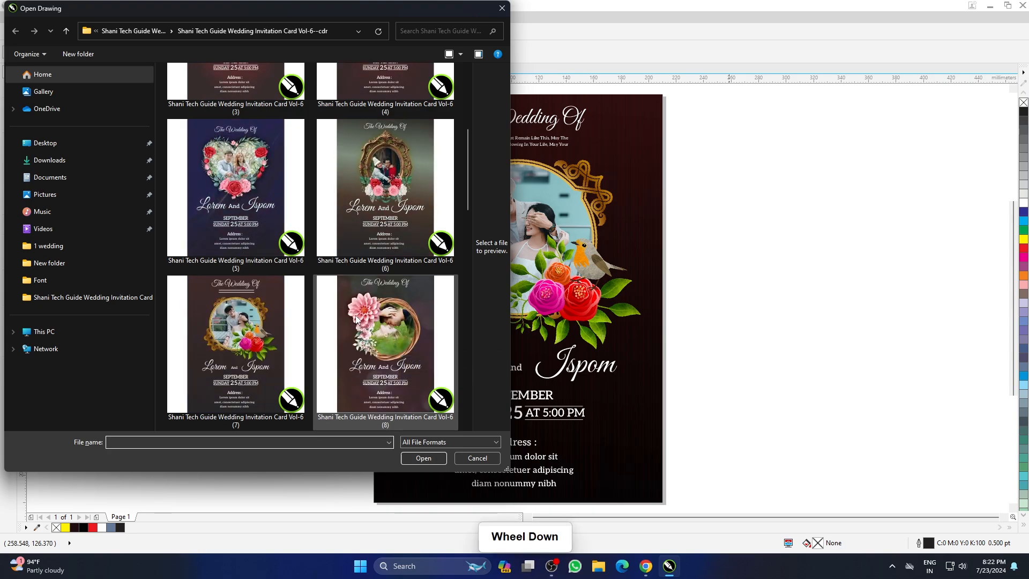
{"action": "left_click", "coordinate": [367, 335]}
{"action": "left_click", "coordinate": [432, 480]}
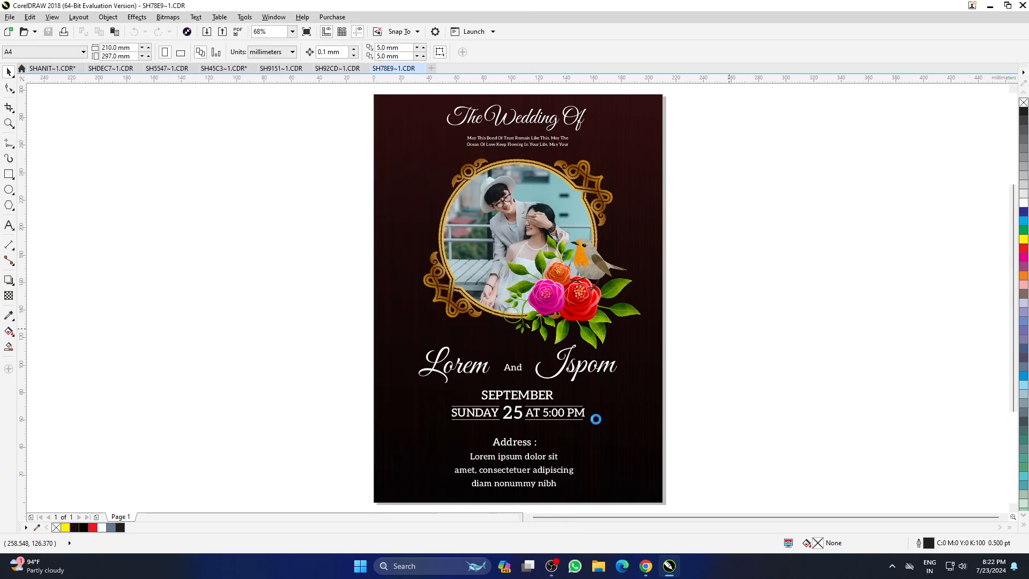
{"action": "key", "text": "F4"}
{"action": "left_click", "coordinate": [703, 382]}
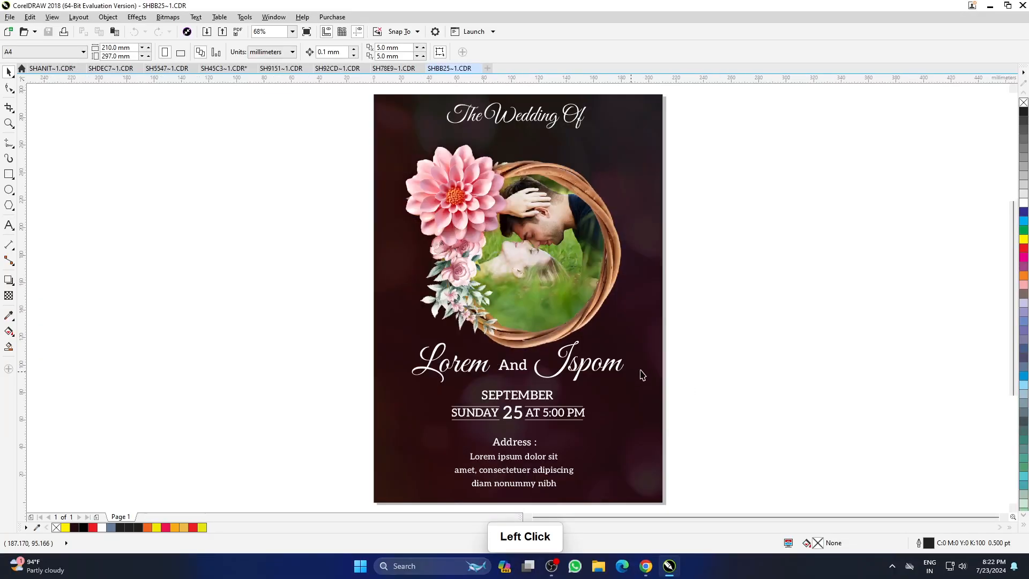
- Open the template Shani Tech Guide Wedding Invitation Card Vol-6 (9), fit it in the window and preview it full screen
{"action": "key", "text": "ctrl+o"}
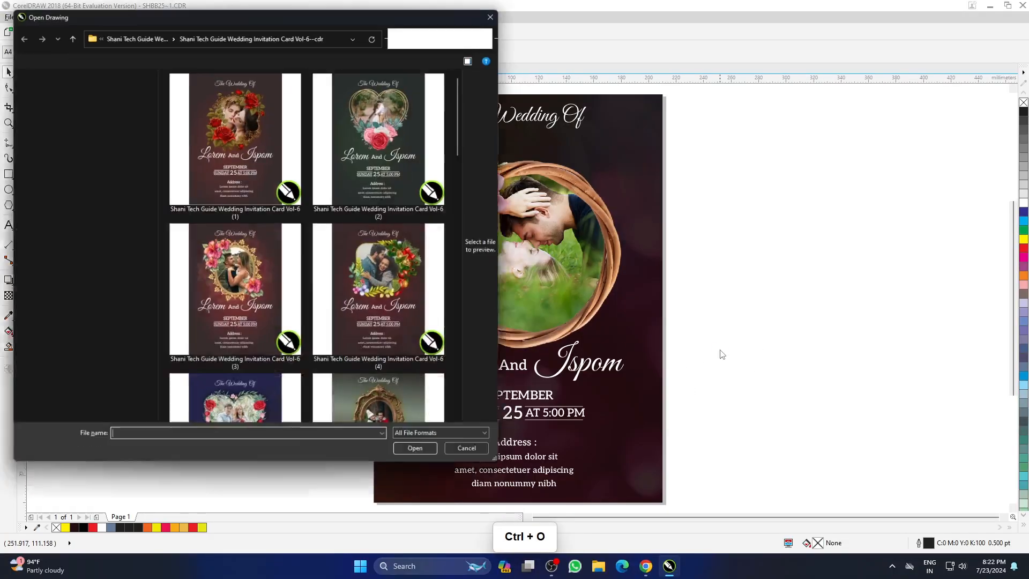
{"action": "scroll", "coordinate": [397, 257], "scroll_direction": "down", "scroll_amount": 3}
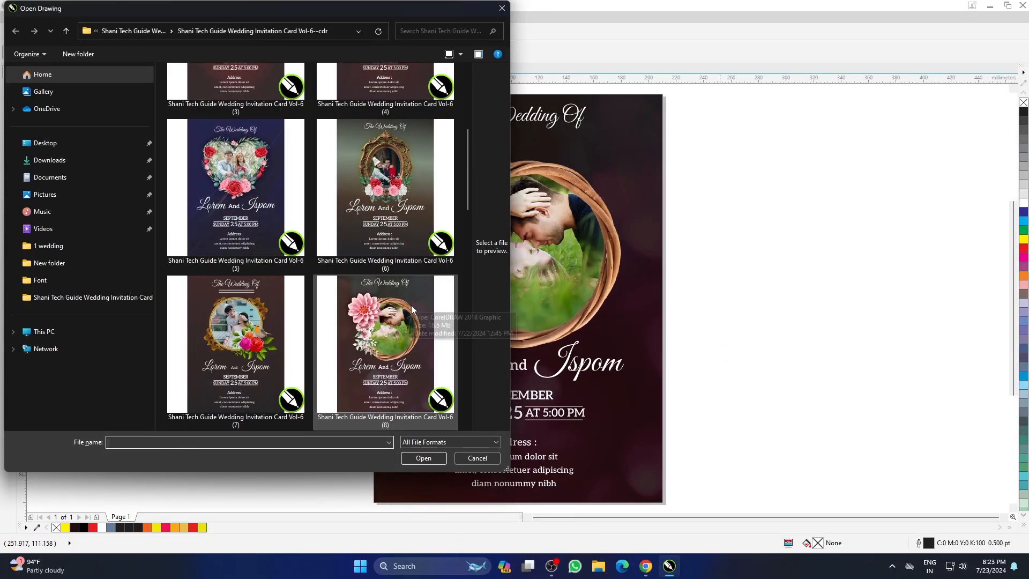
{"action": "scroll", "coordinate": [411, 304], "scroll_direction": "down", "scroll_amount": 3}
{"action": "left_click", "coordinate": [266, 339]}
{"action": "left_click", "coordinate": [416, 478]}
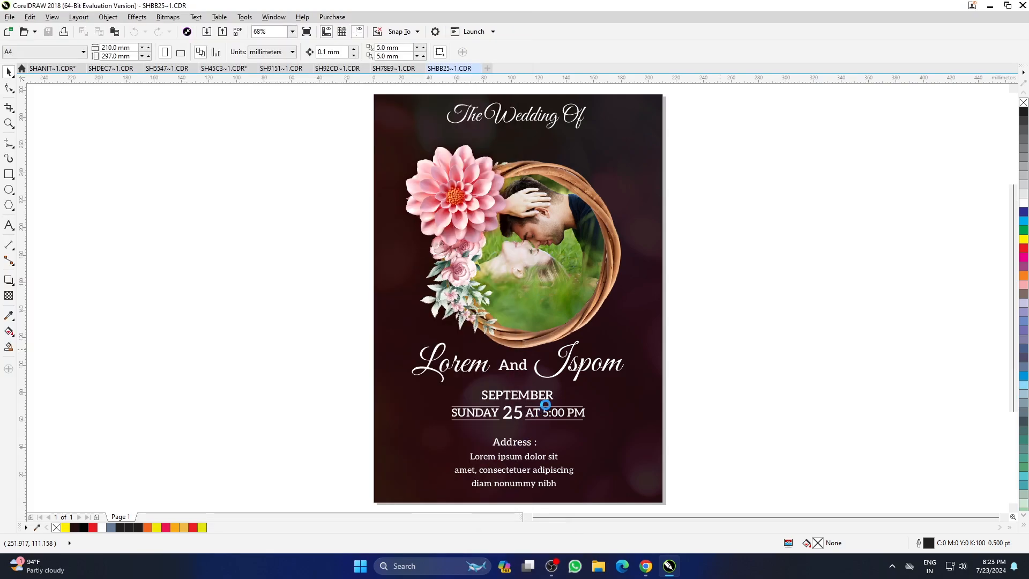
{"action": "left_click", "coordinate": [690, 362]}
{"action": "key", "text": "F4"}
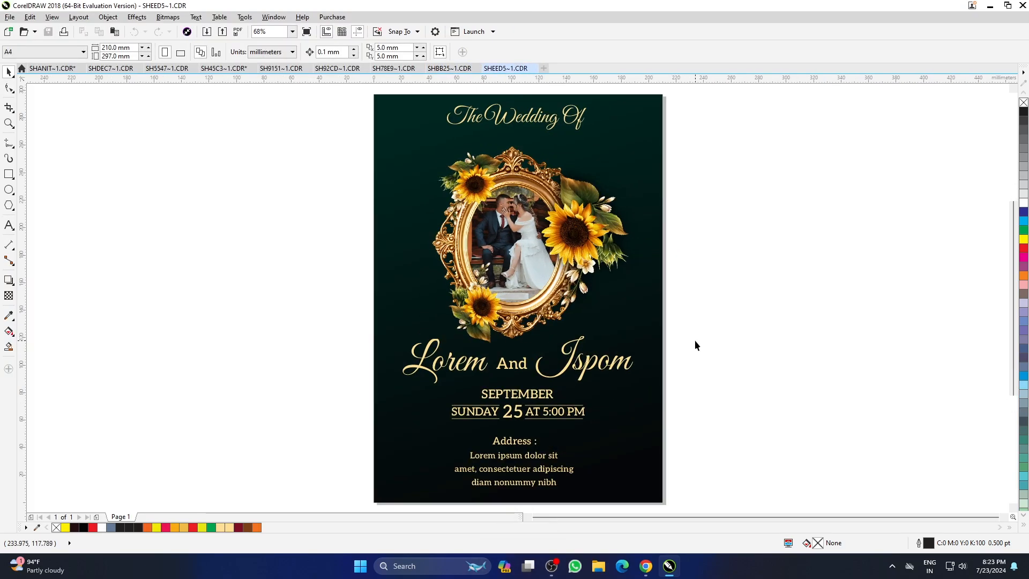
{"action": "key", "text": "F9"}
{"action": "left_click", "coordinate": [696, 345]}
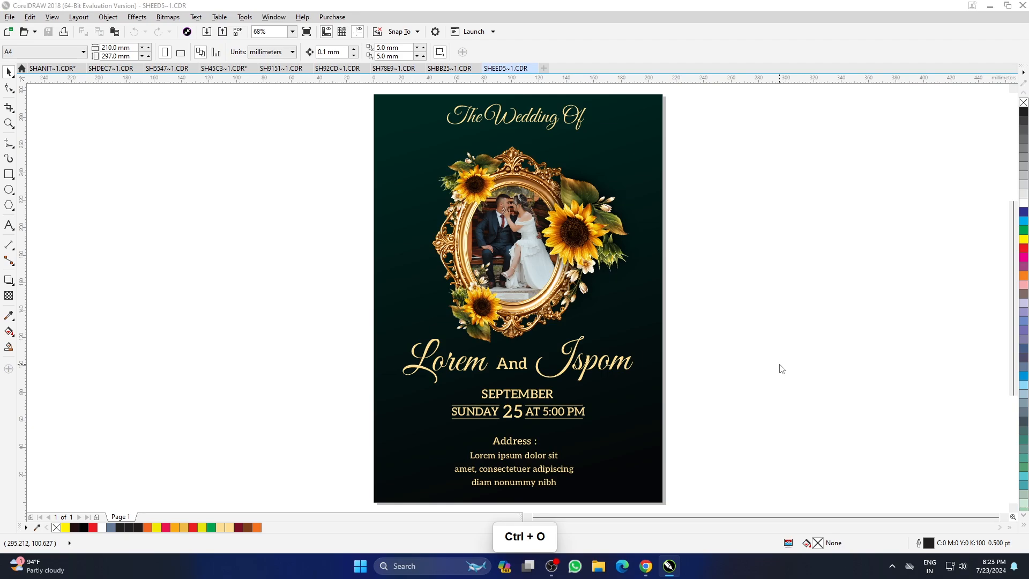
- Open the template Shani Tech Guide Wedding Invitation Card Vol-6 (10) and preview it full screen
{"action": "scroll", "coordinate": [408, 336], "scroll_direction": "down", "scroll_amount": 6}
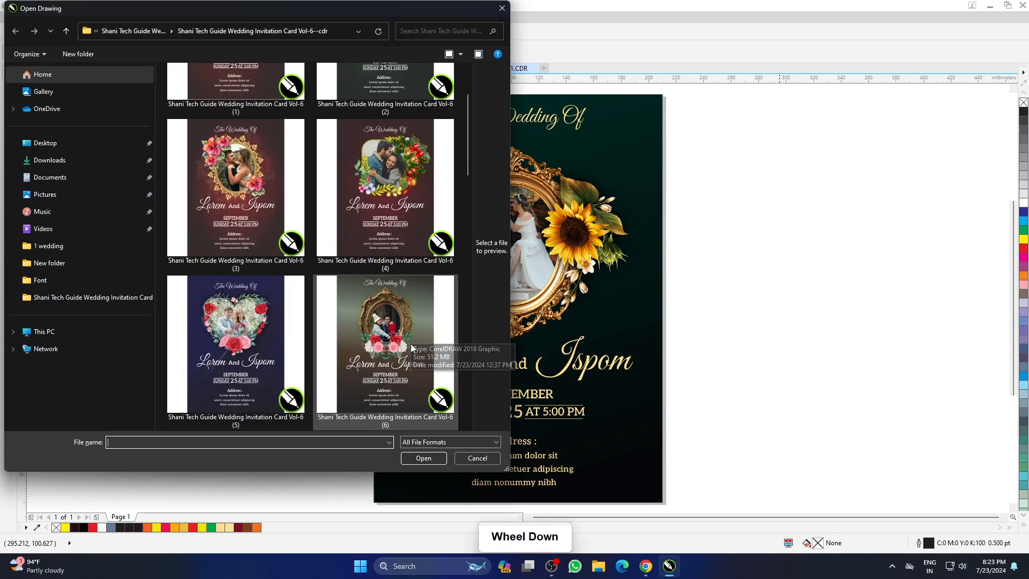
{"action": "left_click", "coordinate": [393, 303]}
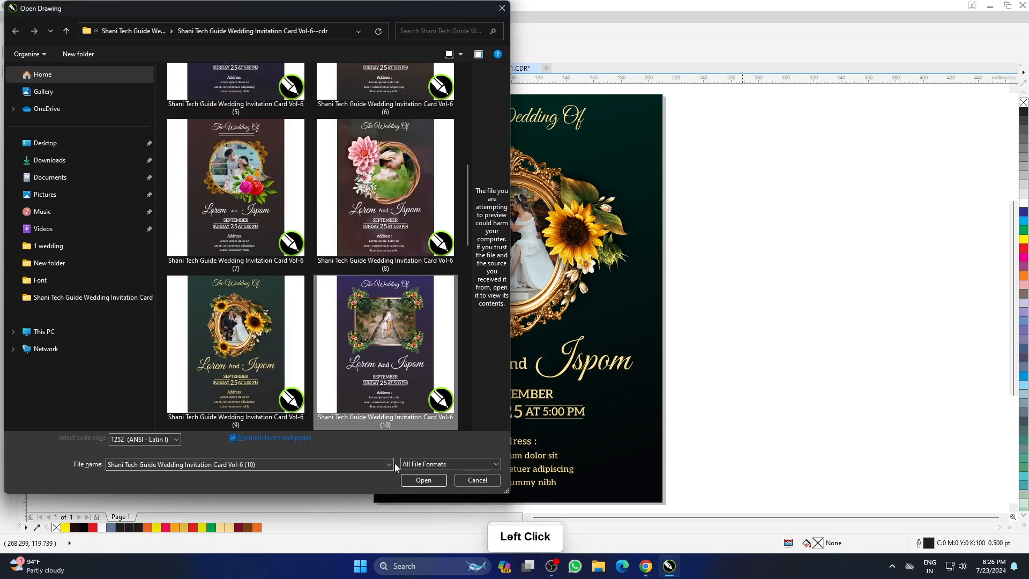
{"action": "left_click", "coordinate": [423, 459]}
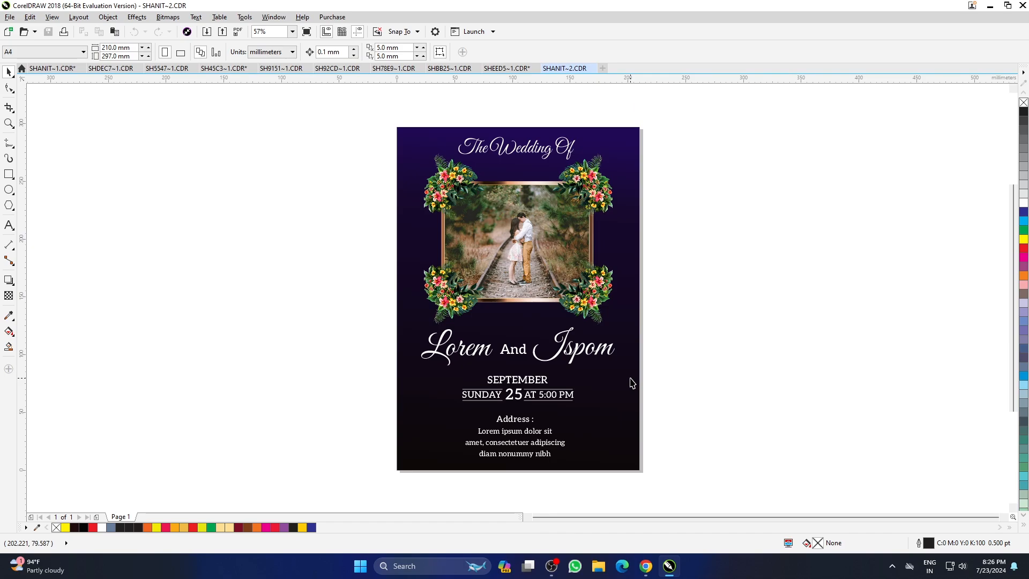
{"action": "key", "text": "F9"}
{"action": "left_click", "coordinate": [736, 380]}
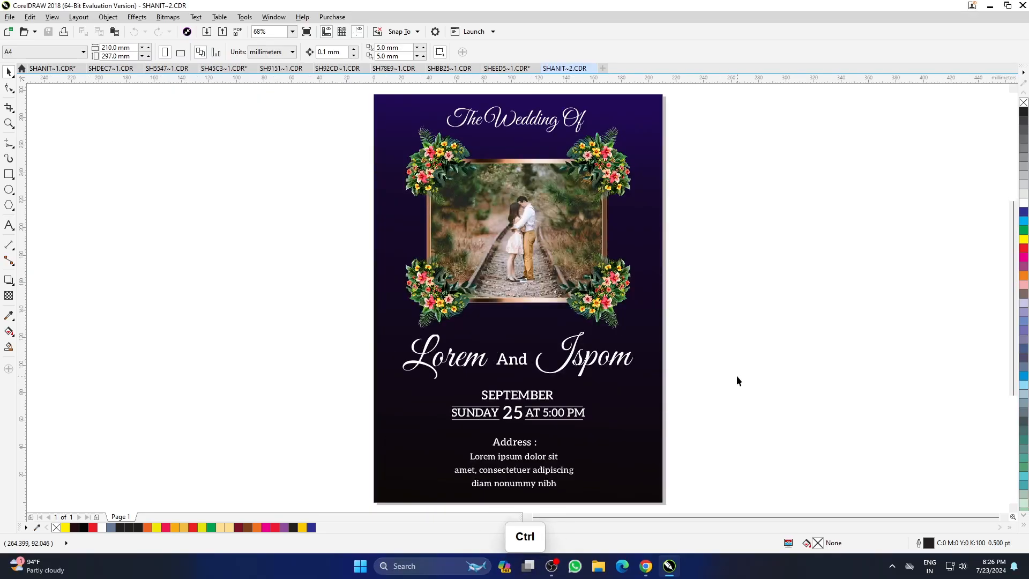
- Open the template Shani Tech Guide Wedding Invitation Card Vol-6 (11), fit it in the window and preview it full screen
{"action": "key", "text": "ctrl+o"}
{"action": "scroll", "coordinate": [406, 352], "scroll_direction": "down", "scroll_amount": 6}
{"action": "scroll", "coordinate": [407, 352], "scroll_direction": "down", "scroll_amount": 2}
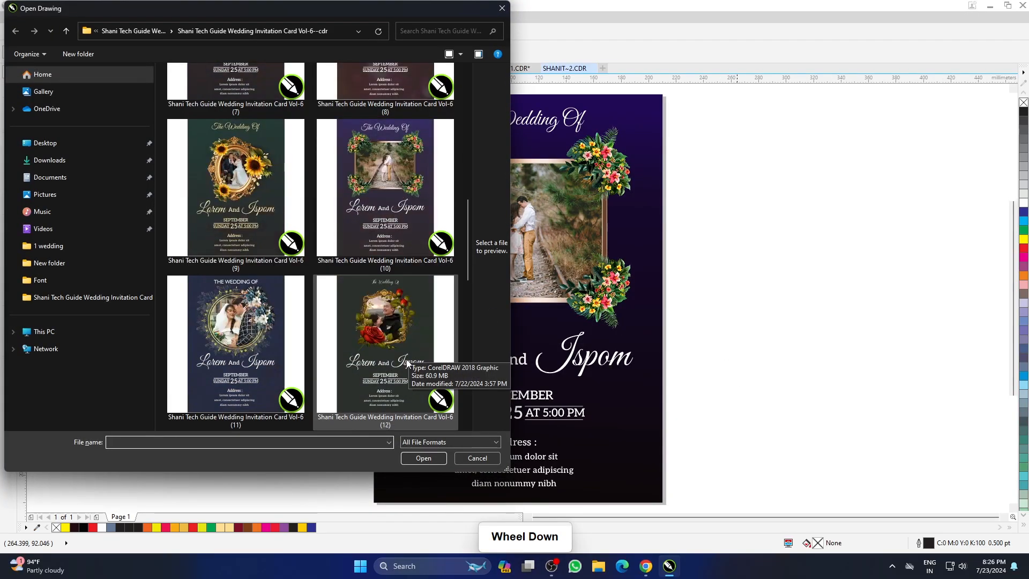
{"action": "left_click", "coordinate": [235, 348]}
{"action": "left_click", "coordinate": [424, 458]}
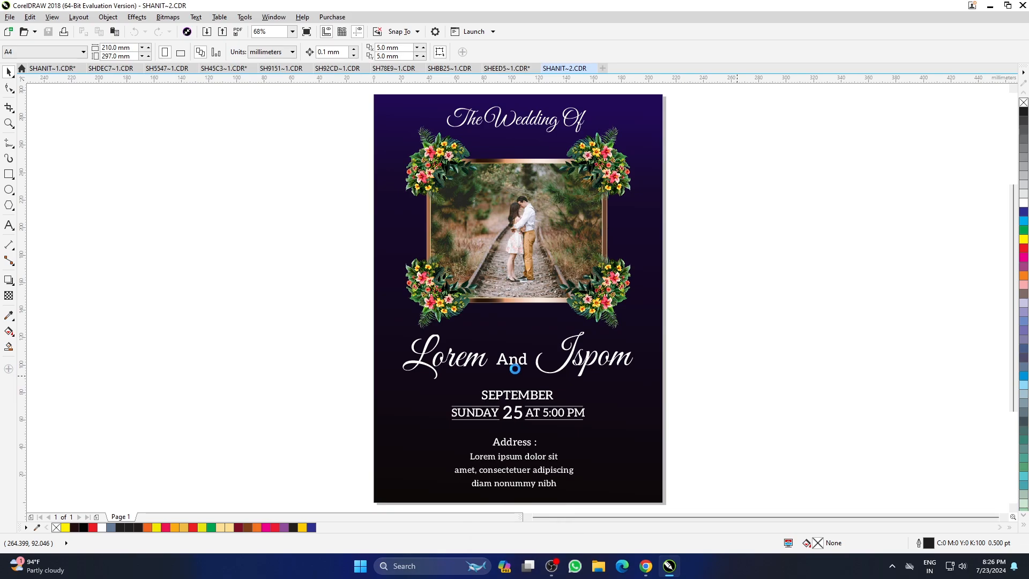
{"action": "left_click", "coordinate": [679, 337]}
{"action": "key", "text": "F4"}
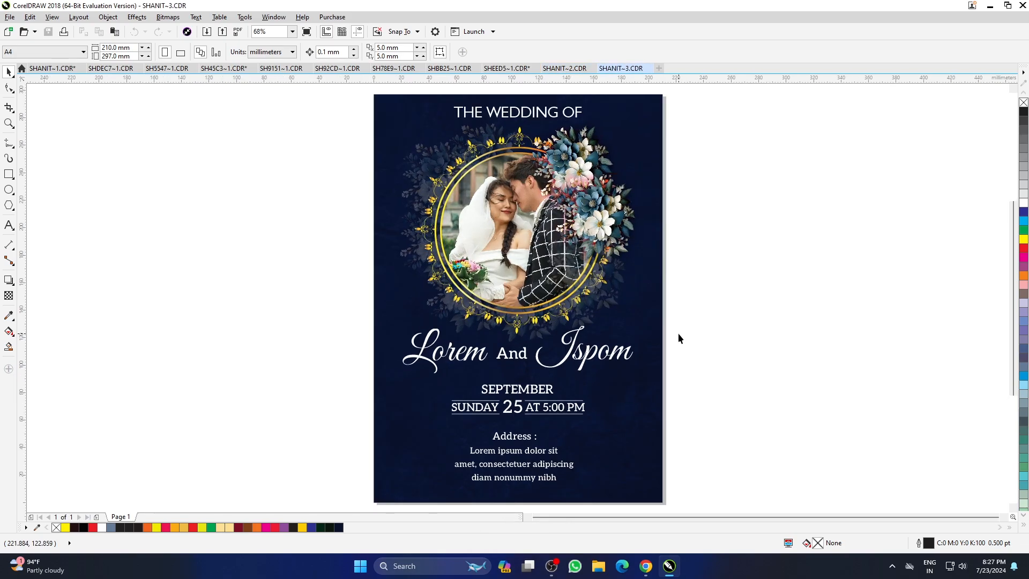
{"action": "key", "text": "F9"}
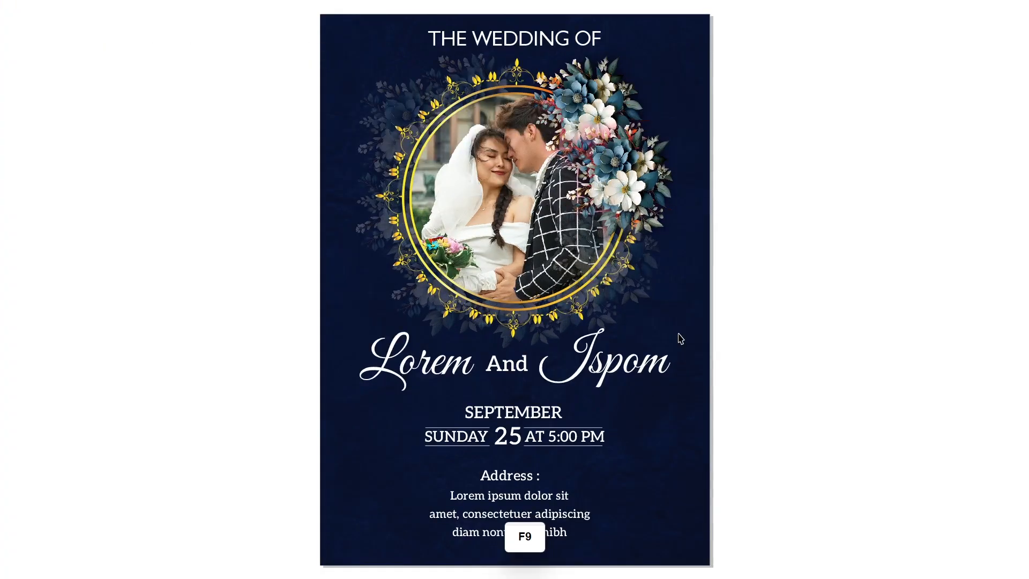
{"action": "left_click", "coordinate": [780, 349]}
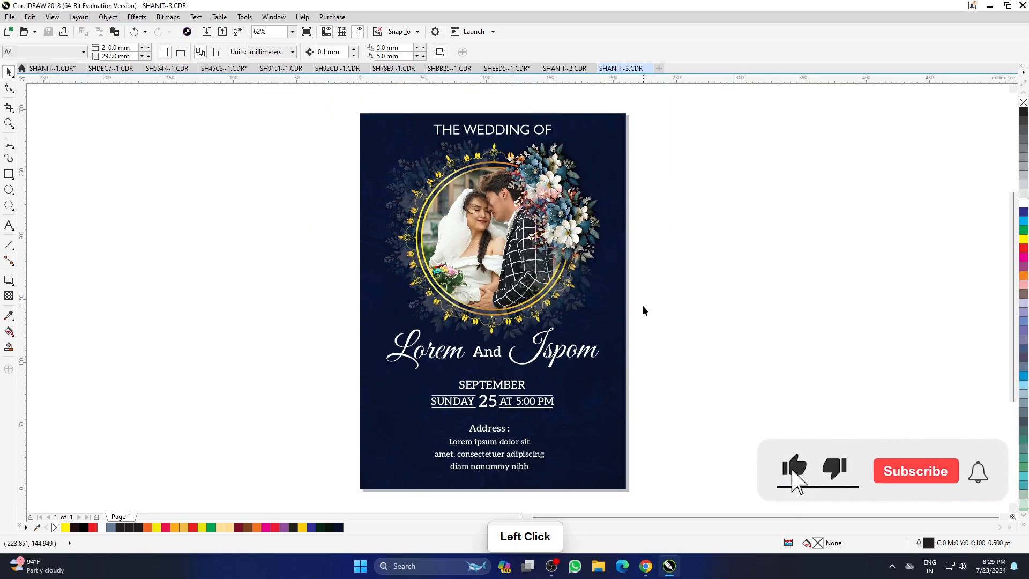
- Open the template Shani Tech Guide Wedding Invitation Card Vol-6 (12) and preview it full screen
{"action": "key", "text": "ctrl+o"}
{"action": "scroll", "coordinate": [403, 346], "scroll_direction": "down", "scroll_amount": 5}
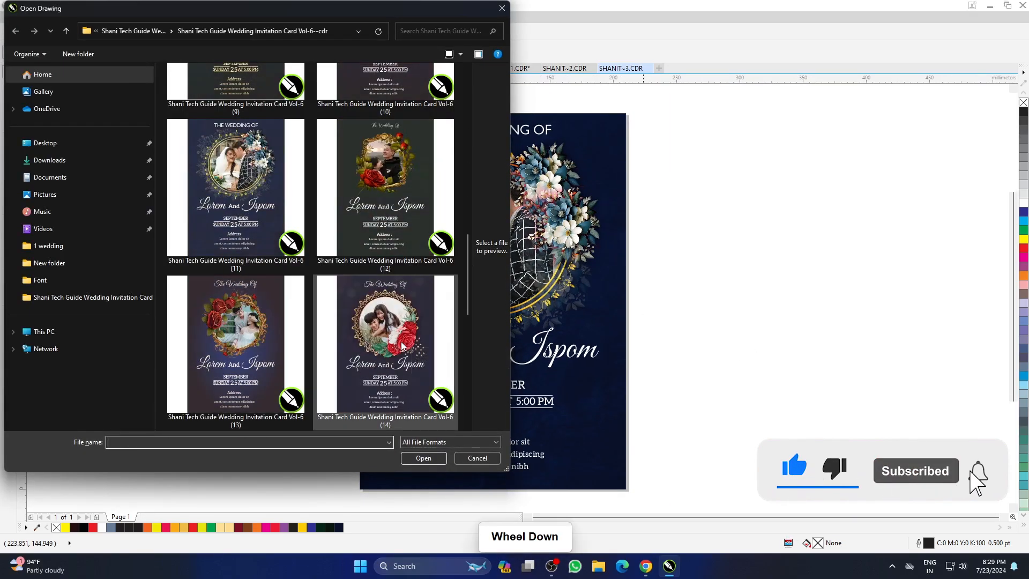
{"action": "scroll", "coordinate": [403, 346], "scroll_direction": "up", "scroll_amount": 2}
{"action": "left_click", "coordinate": [404, 346]}
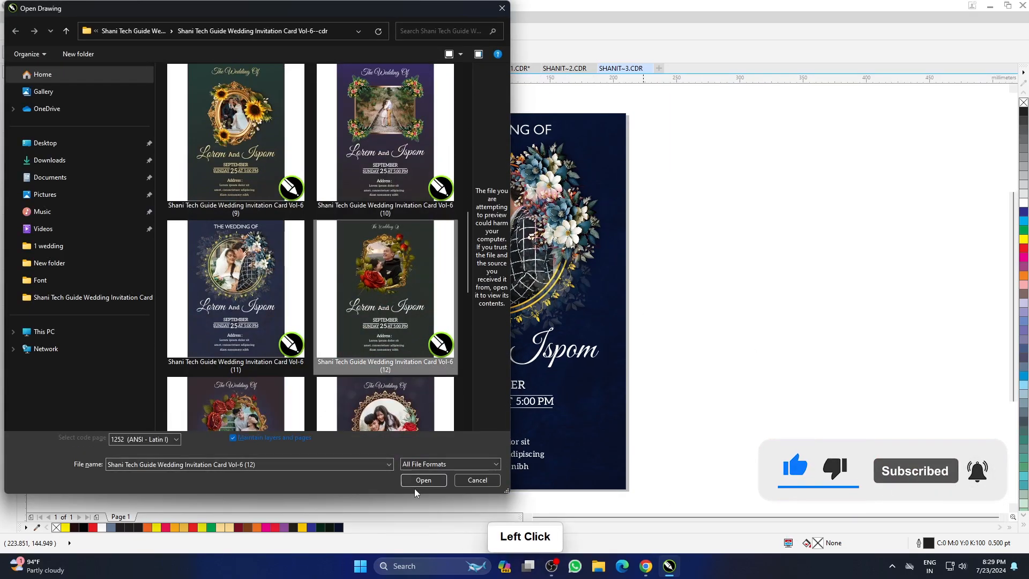
{"action": "left_click", "coordinate": [419, 481]}
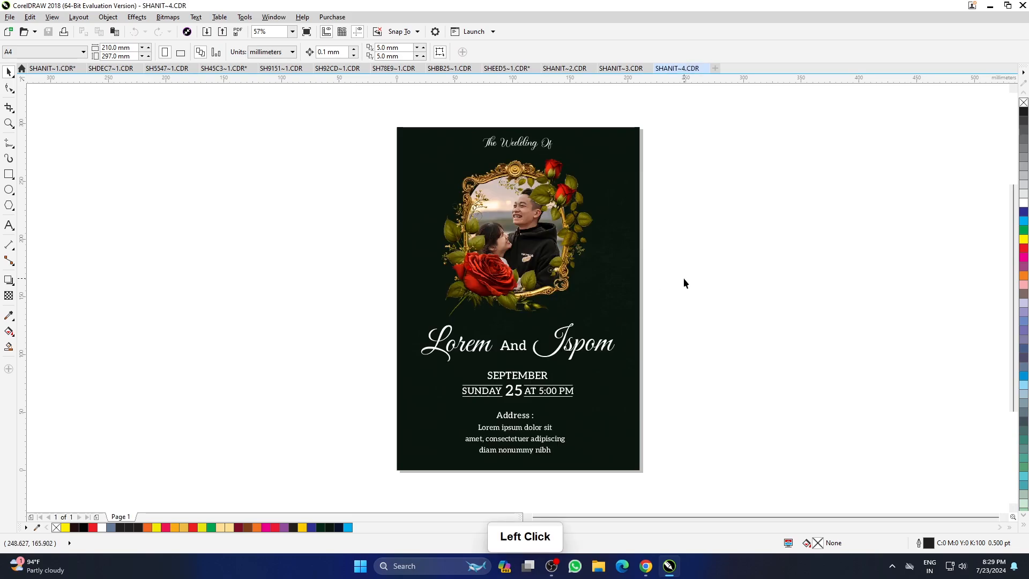
{"action": "key", "text": "F4"}
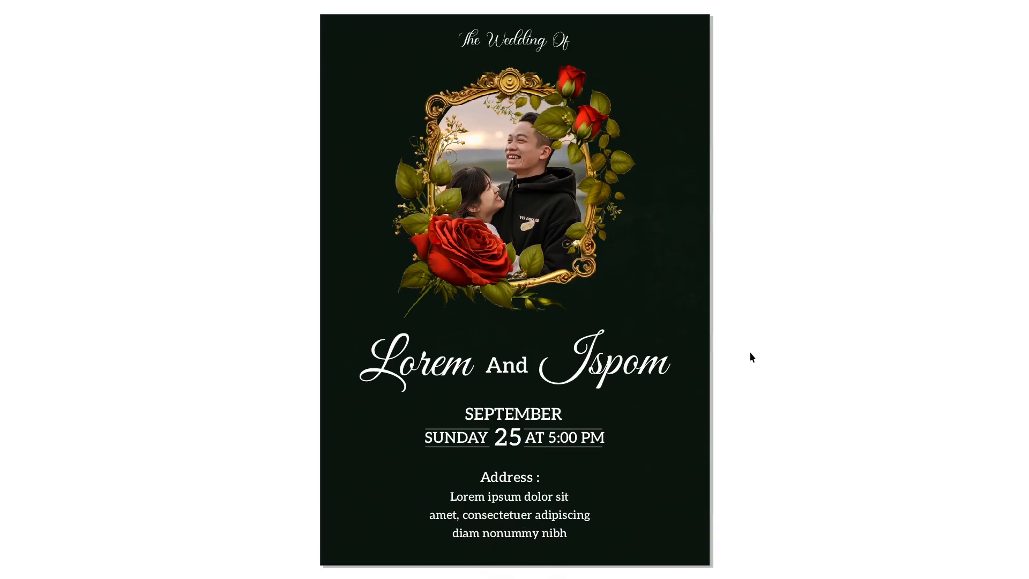
{"action": "left_click", "coordinate": [765, 349]}
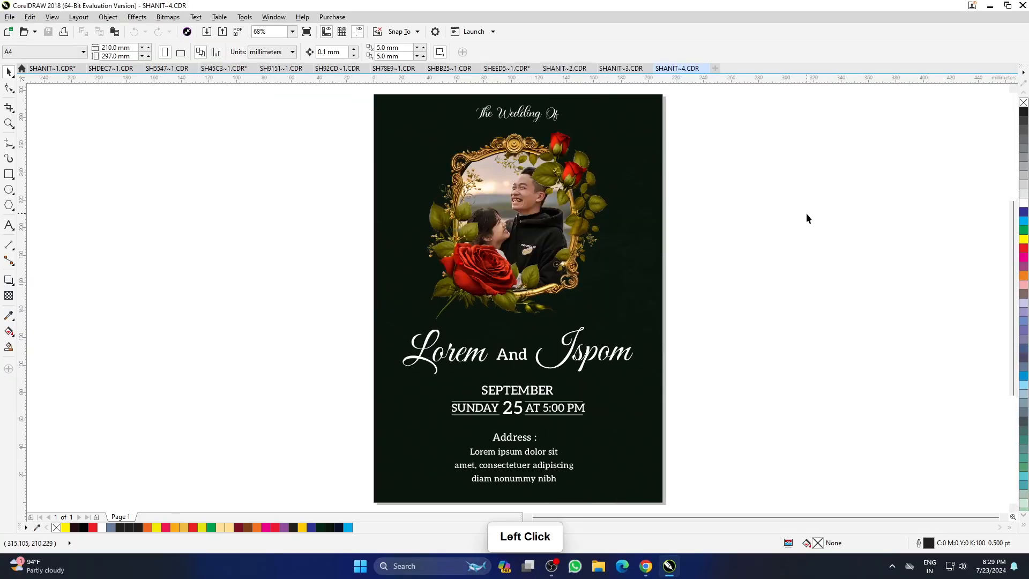
- Switch to the desktop and copy the couple photo
{"action": "left_click", "coordinate": [991, 5]}
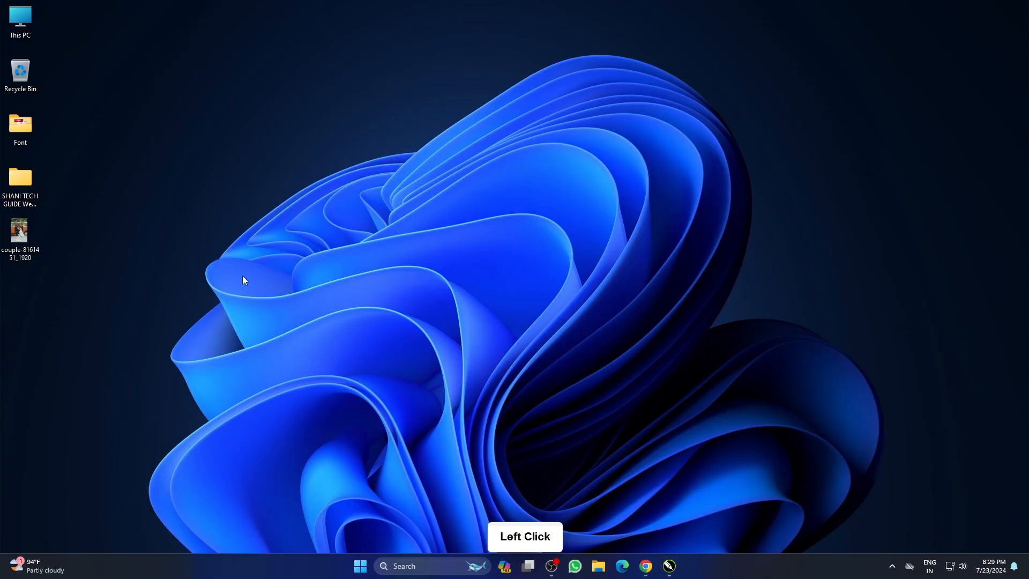
{"action": "right_click", "coordinate": [22, 233]}
{"action": "left_click", "coordinate": [78, 482]}
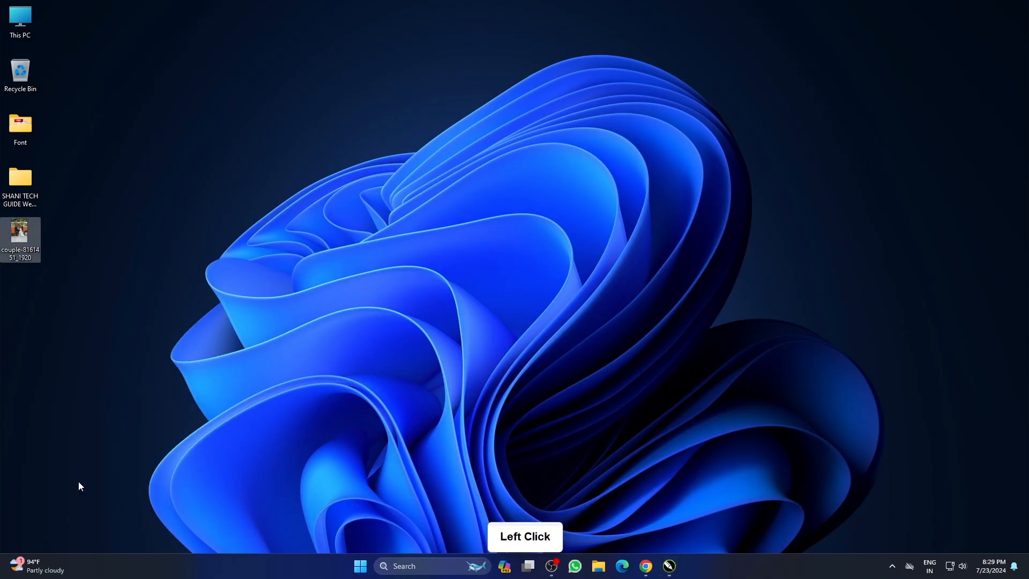
{"action": "left_click", "coordinate": [45, 486]}
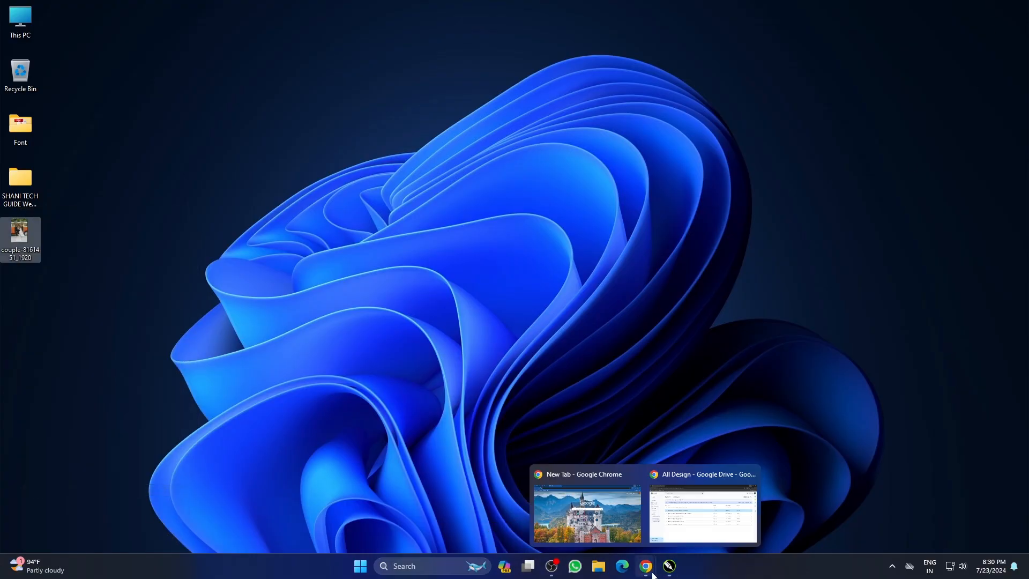
- Return to CorelDRAW, paste the couple photo into the open card and move it to the empty area right of the page
{"action": "mouse_move", "coordinate": [669, 566]}
{"action": "left_click", "coordinate": [952, 510]}
{"action": "right_click", "coordinate": [138, 138]}
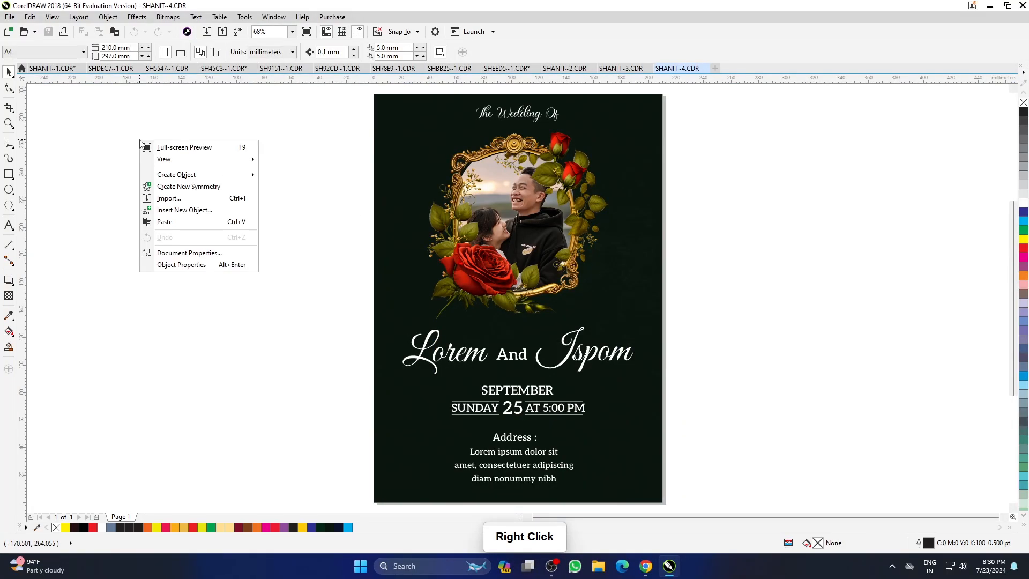
{"action": "left_click", "coordinate": [161, 221]}
{"action": "left_click_drag", "start_coordinate": [521, 345], "coordinate": [844, 308]}
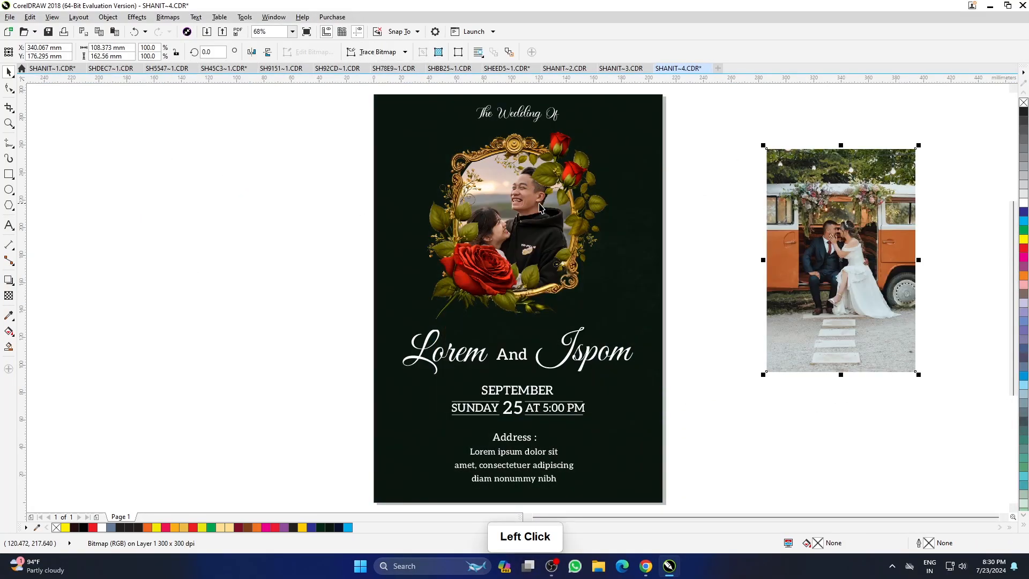
- Ungroup the card's frame and photo group and cut the rose frame away from the photo
{"action": "left_click", "coordinate": [684, 214]}
{"action": "left_click", "coordinate": [585, 209]}
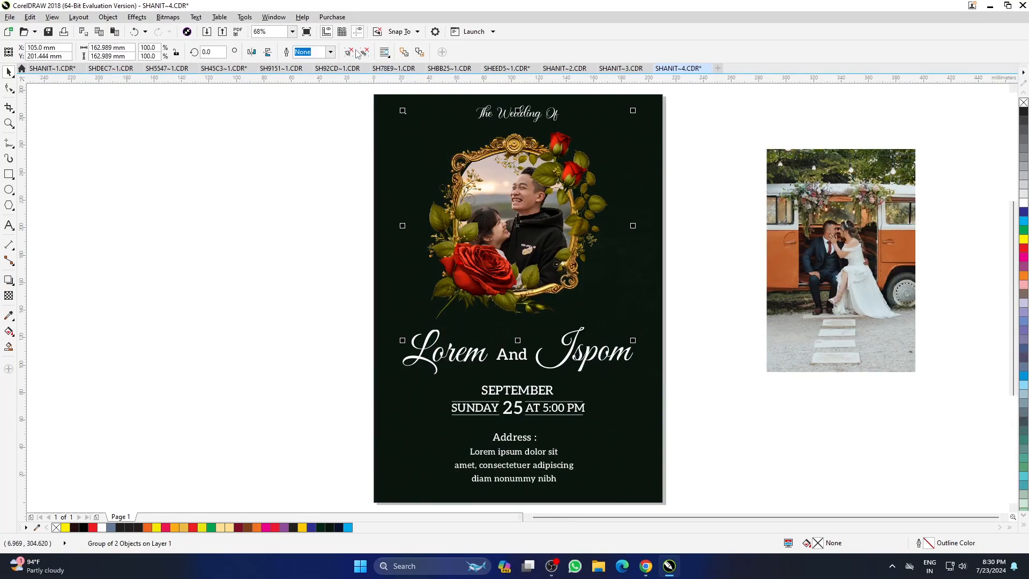
{"action": "left_click", "coordinate": [246, 154]}
{"action": "left_click_drag", "start_coordinate": [586, 211], "coordinate": [351, 278]}
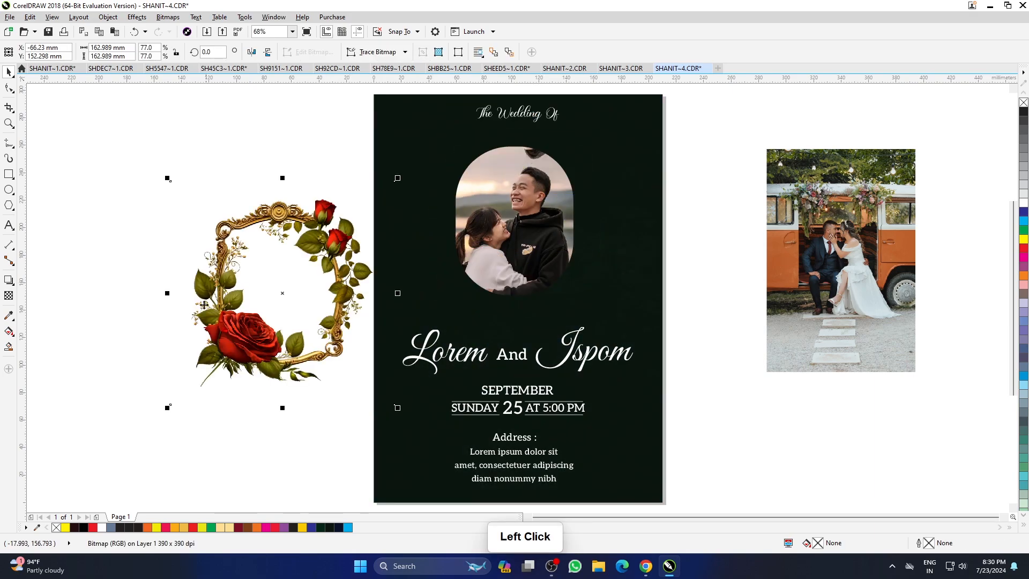
{"action": "key", "text": "ctrl+z"}
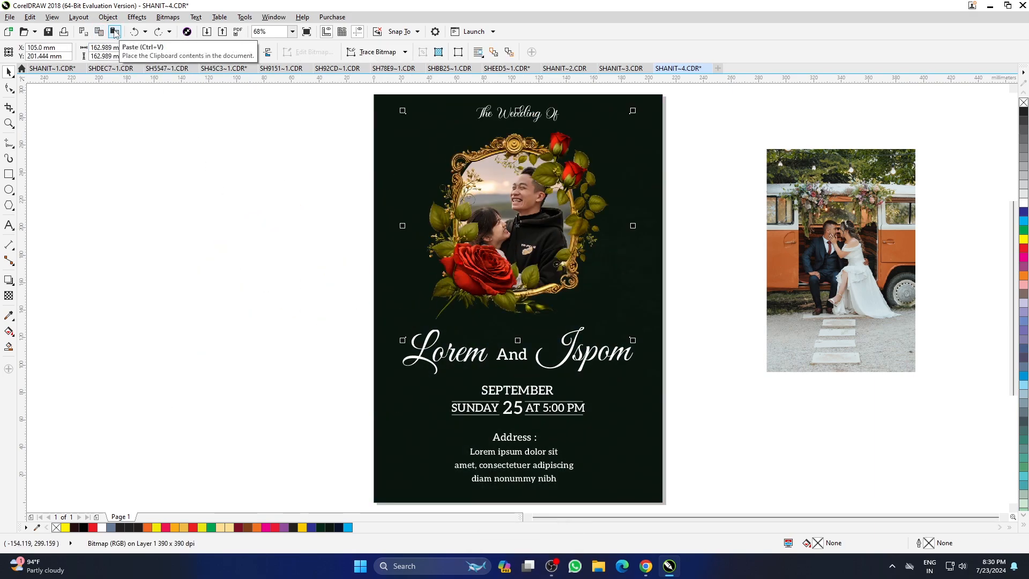
{"action": "left_click", "coordinate": [82, 34]}
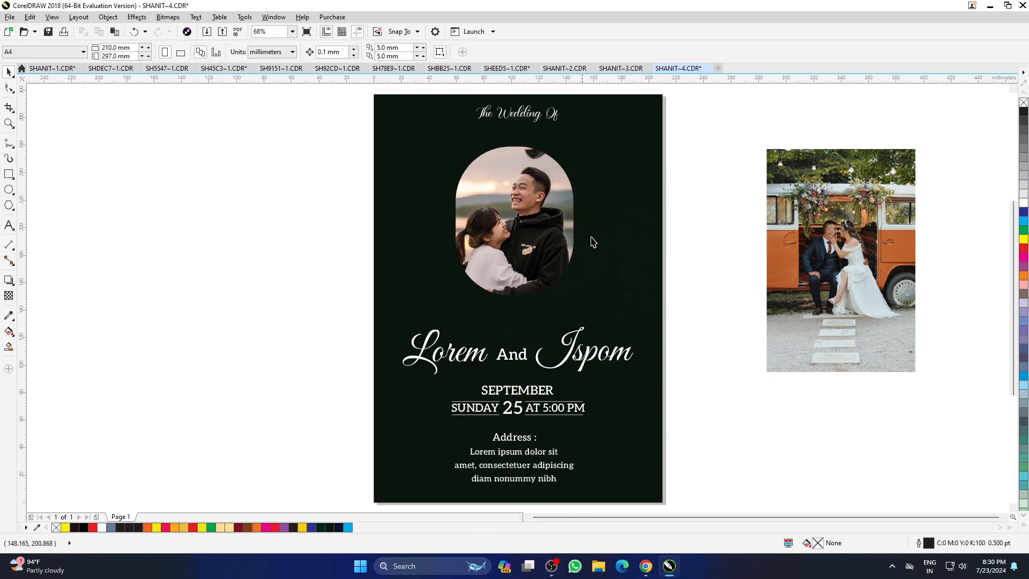
- PowerClip the couple photo inside the card's rounded photo shape
{"action": "left_click", "coordinate": [909, 180]}
{"action": "right_click", "coordinate": [912, 178]}
{"action": "left_click", "coordinate": [952, 184]}
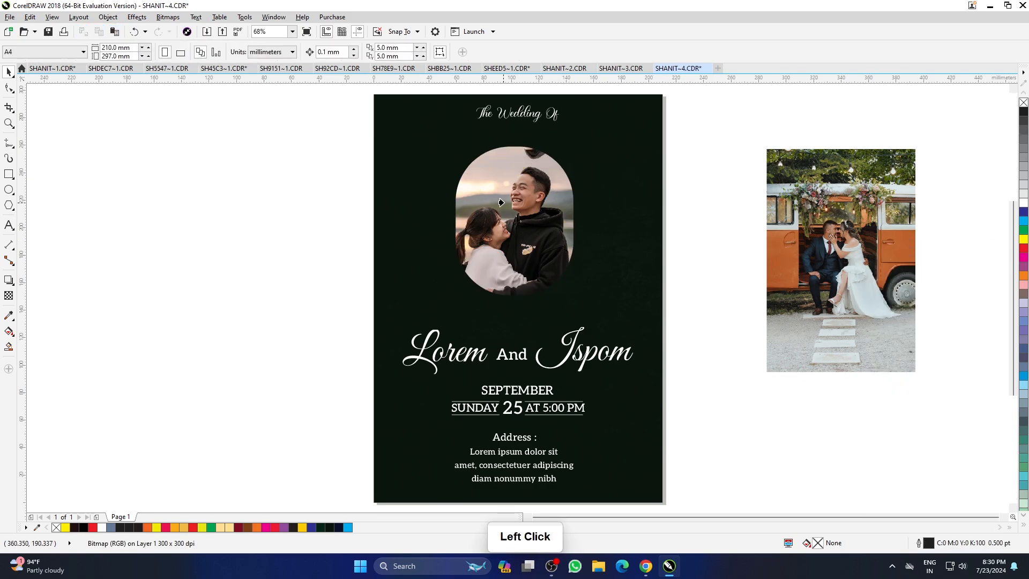
{"action": "left_click", "coordinate": [501, 202]}
- Edit the PowerClip contents of the photo shape and delete the old photo pieces behind the new one
{"action": "left_click", "coordinate": [514, 311]}
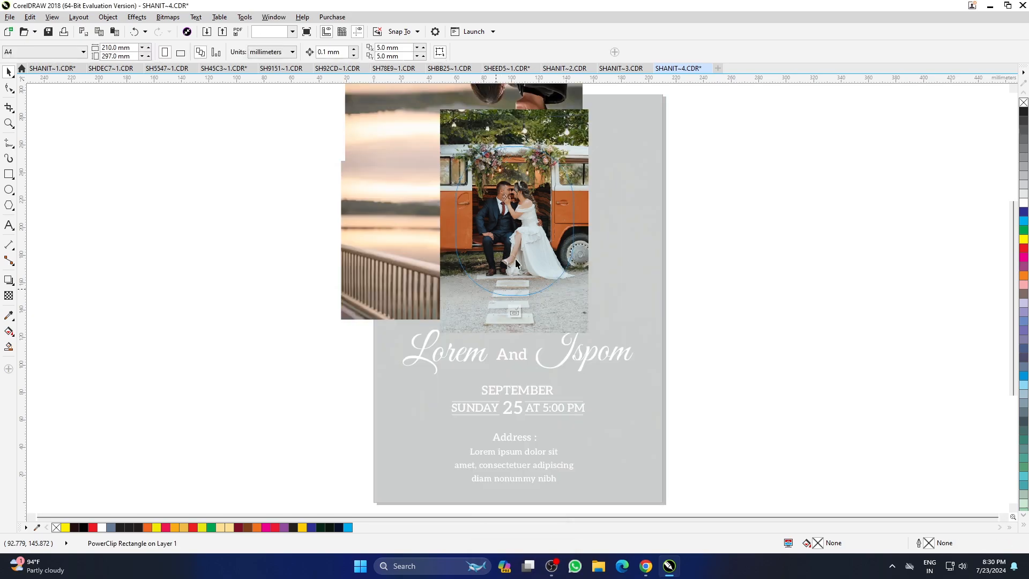
{"action": "key", "text": "Delete"}
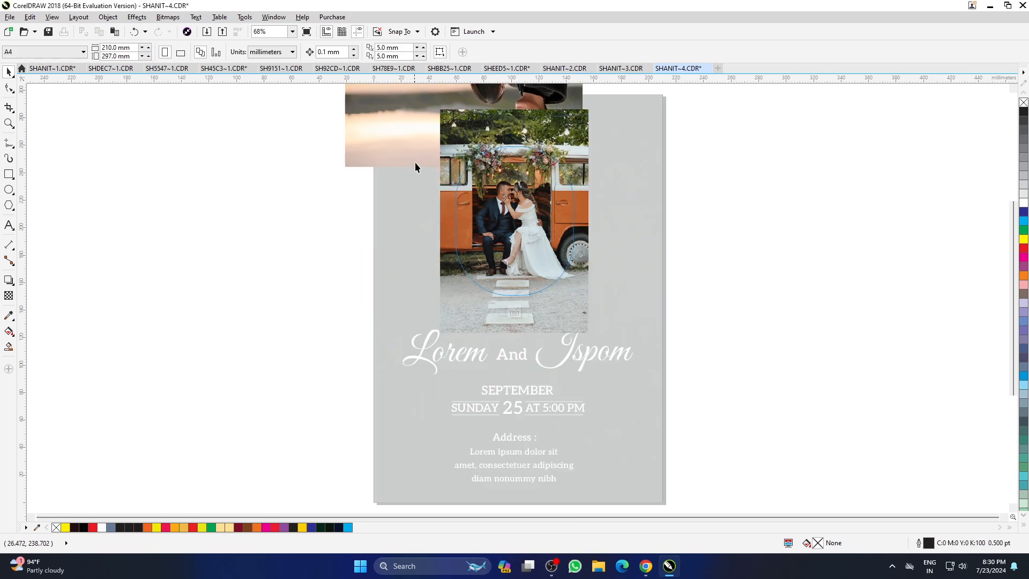
{"action": "left_click", "coordinate": [413, 144]}
{"action": "key", "text": "Delete"}
- Enlarge the new photo to about 117%, nudge it slightly upward and finish editing the PowerClip
{"action": "left_click", "coordinate": [568, 311]}
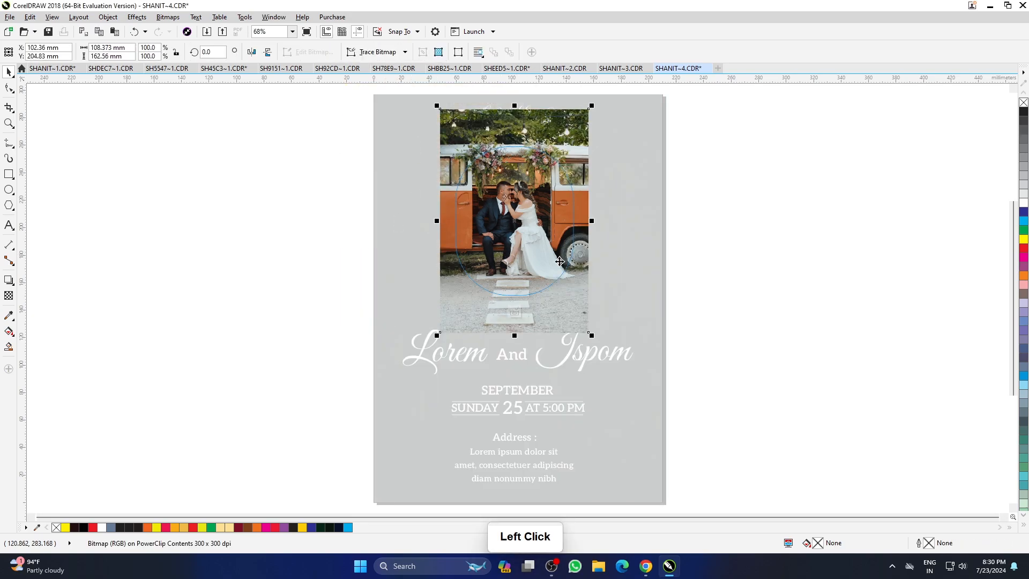
{"action": "left_click_drag", "start_coordinate": [589, 333], "coordinate": [607, 358]}
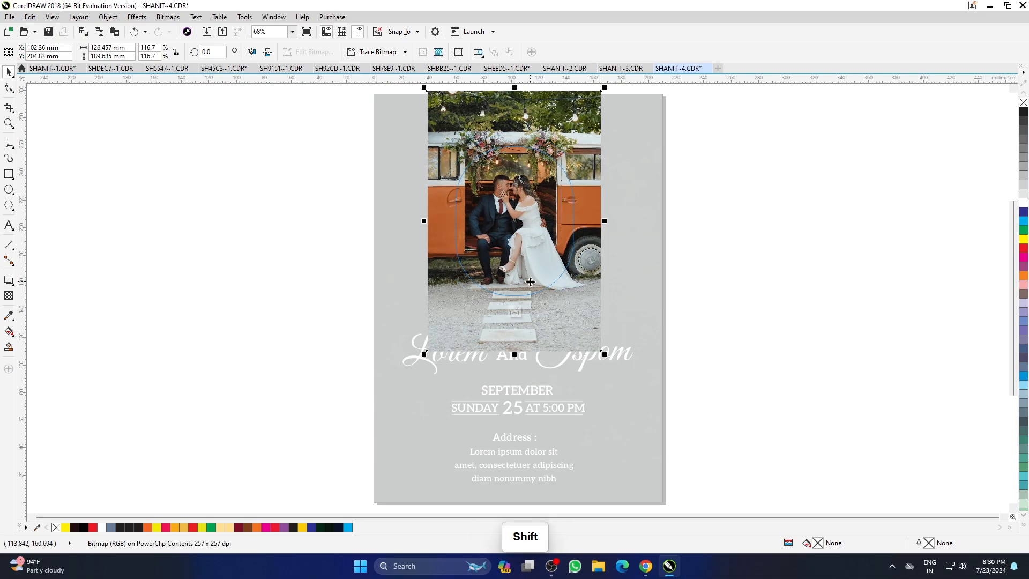
{"action": "key", "text": "shift+Up"}
{"action": "key", "text": "Up"}
{"action": "key", "text": "Up"}
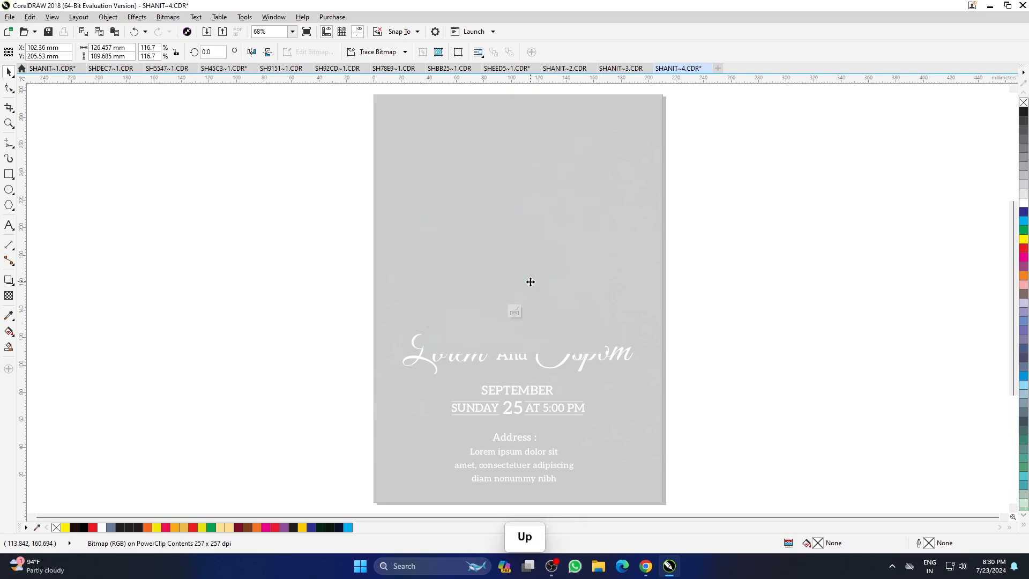
{"action": "left_click", "coordinate": [640, 326]}
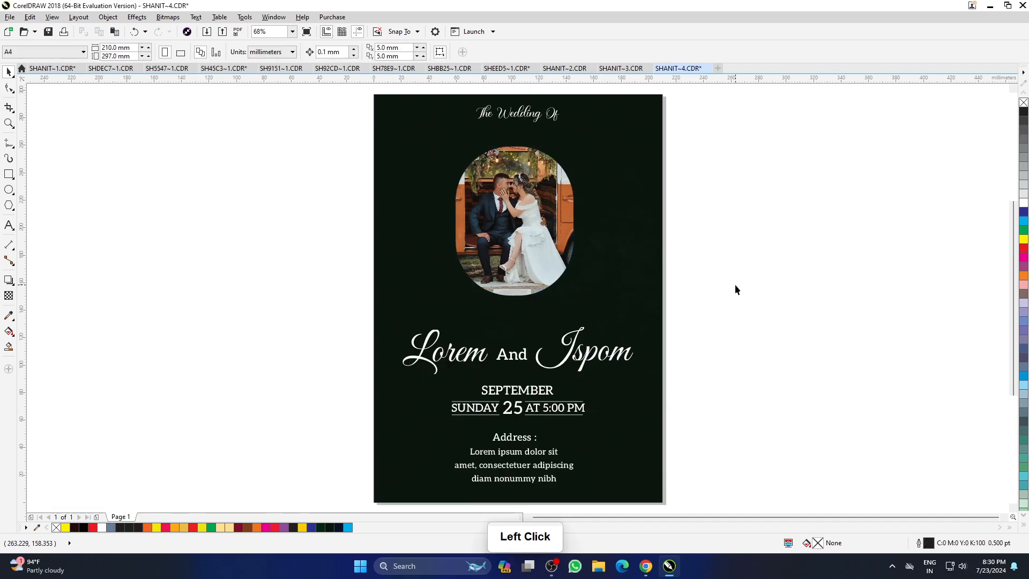
- Paste the rose frame back around the photo, fit the card in the window and preview it full screen
{"action": "left_click", "coordinate": [114, 32]}
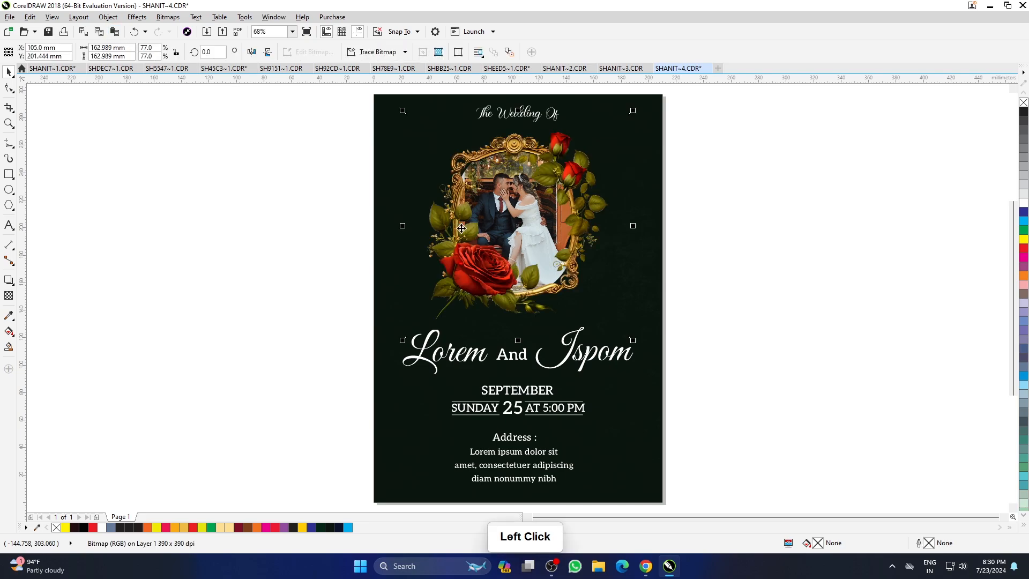
{"action": "left_click", "coordinate": [788, 266]}
{"action": "scroll", "coordinate": [527, 177], "scroll_direction": "up", "scroll_amount": 1}
{"action": "scroll", "coordinate": [527, 177], "scroll_direction": "up", "scroll_amount": 3}
{"action": "scroll", "coordinate": [486, 226], "scroll_direction": "down", "scroll_amount": 5}
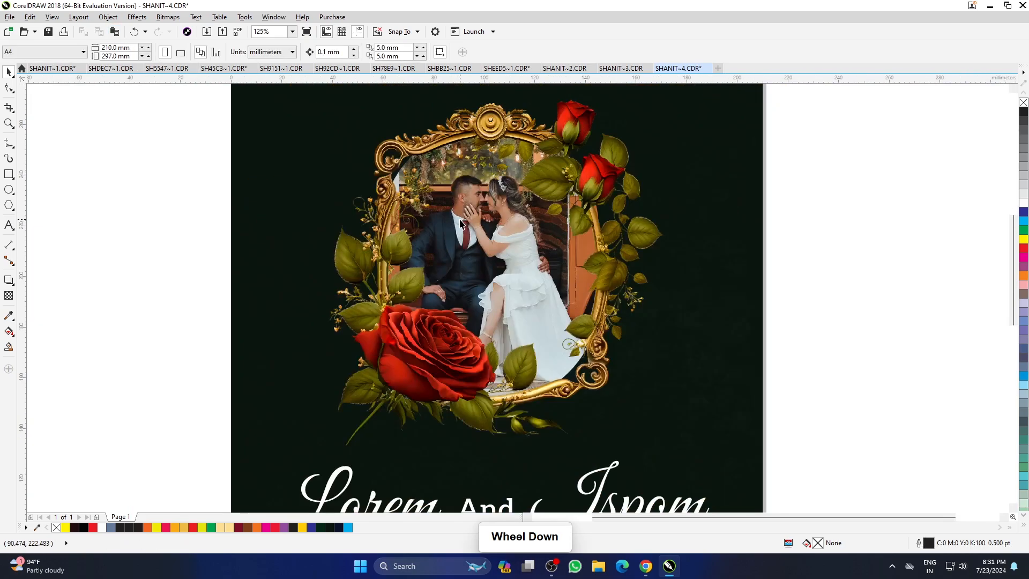
{"action": "scroll", "coordinate": [487, 234], "scroll_direction": "up", "scroll_amount": 3}
{"action": "left_click", "coordinate": [699, 231]}
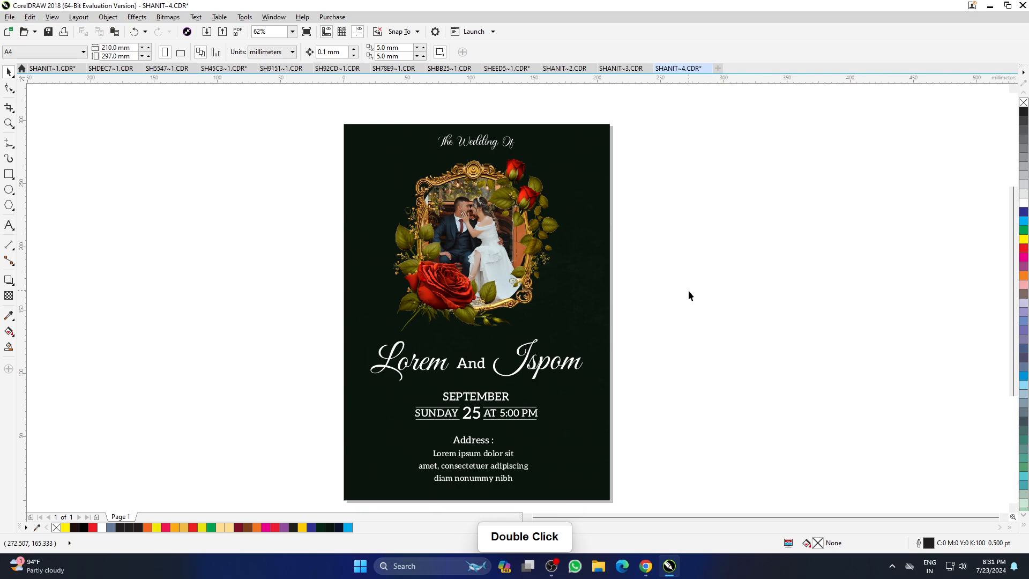
{"action": "key", "text": "F4"}
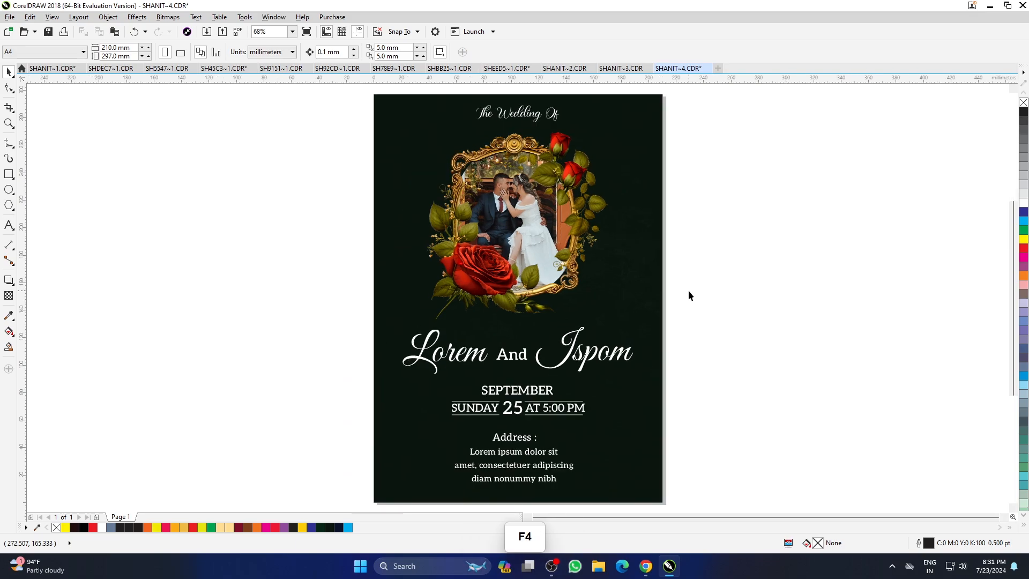
{"action": "key", "text": "F9"}
{"action": "left_click", "coordinate": [676, 317]}
- Open the template Shani Tech Guide Wedding Invitation Card Vol-6 (13), fit it in the window and preview it full screen
{"action": "key", "text": "ctrl+o"}
{"action": "scroll", "coordinate": [396, 320], "scroll_direction": "down", "scroll_amount": 2}
{"action": "scroll", "coordinate": [396, 319], "scroll_direction": "down", "scroll_amount": 3}
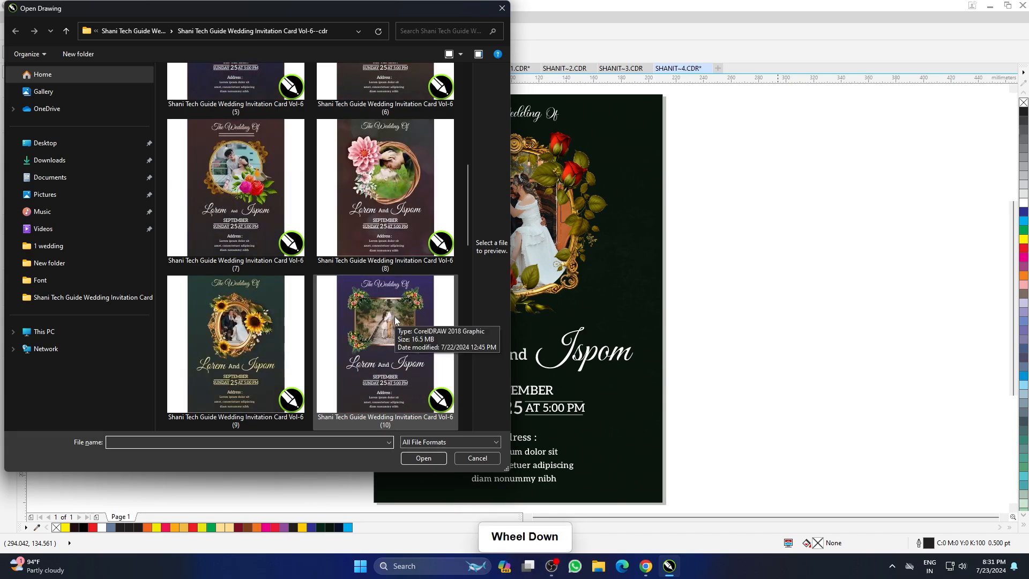
{"action": "left_click", "coordinate": [395, 341]}
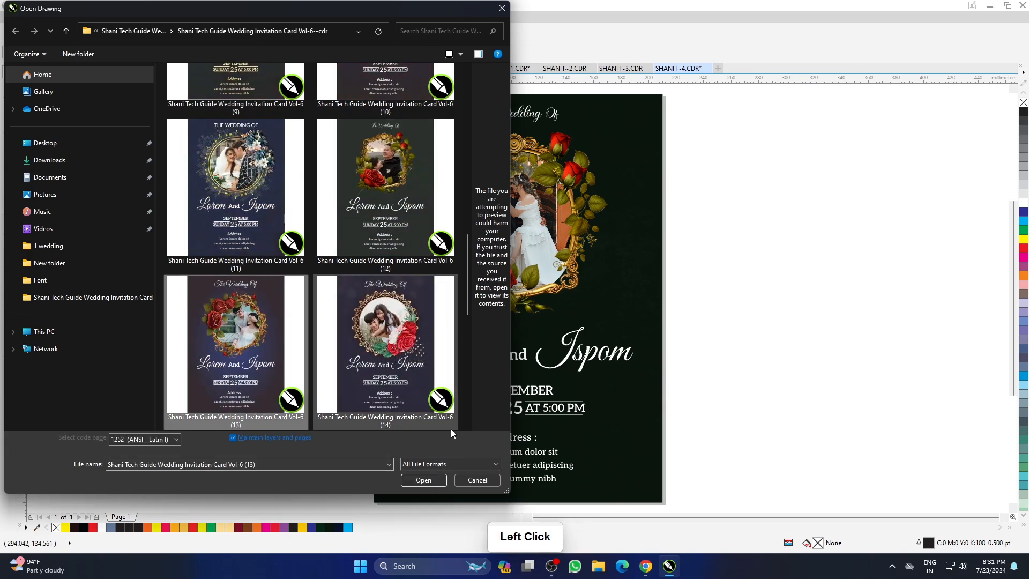
{"action": "left_click", "coordinate": [424, 458]}
{"action": "left_click", "coordinate": [633, 290]}
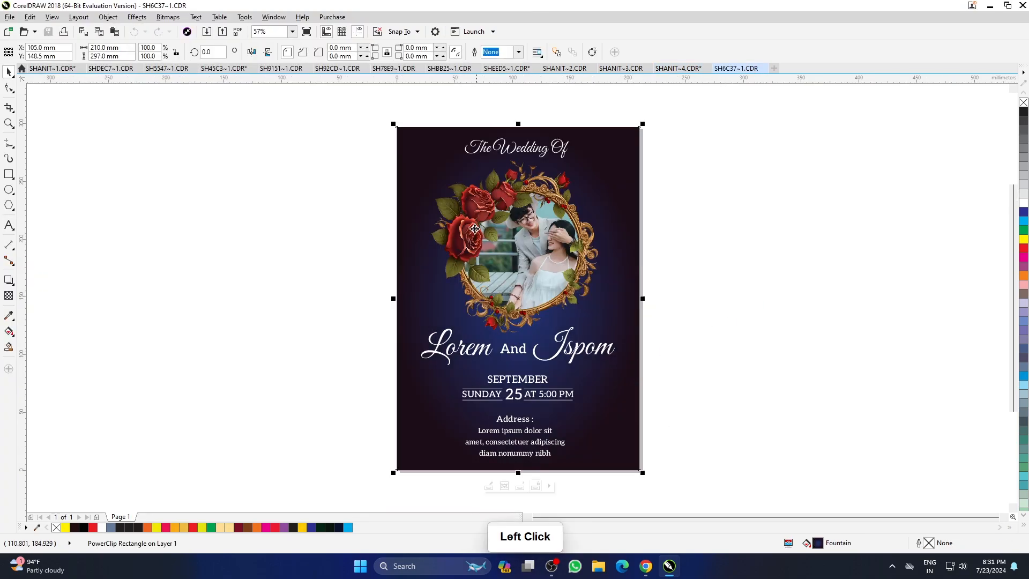
{"action": "left_click", "coordinate": [713, 278]}
{"action": "key", "text": "F4"}
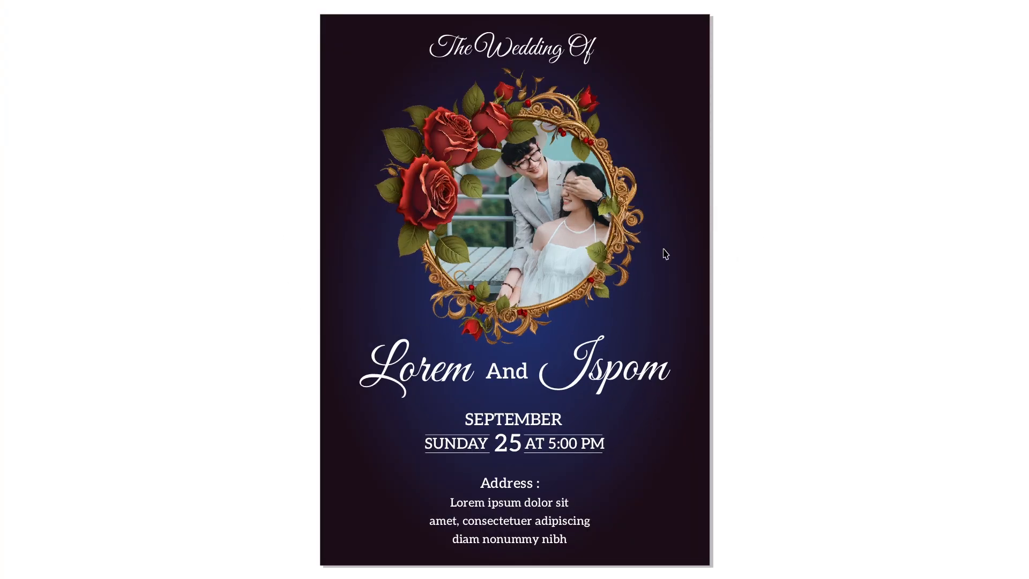
{"action": "left_click", "coordinate": [501, 284]}
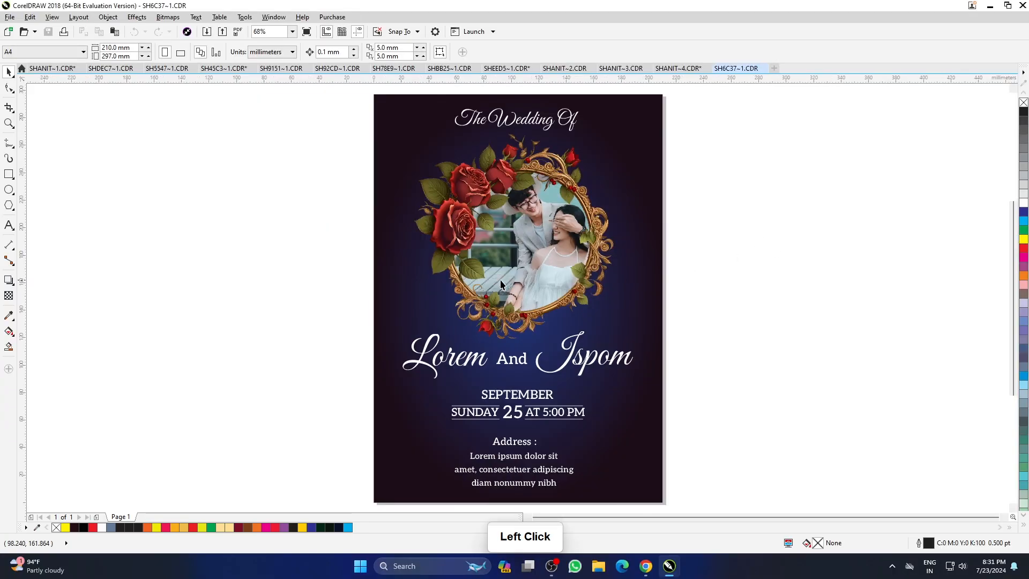
- Copy the couple photo from the desktop, paste it into the opened card and move it right of the page
{"action": "scroll", "coordinate": [501, 284], "scroll_direction": "up", "scroll_amount": 2}
{"action": "scroll", "coordinate": [666, 330], "scroll_direction": "down", "scroll_amount": 2}
{"action": "left_click", "coordinate": [666, 330]}
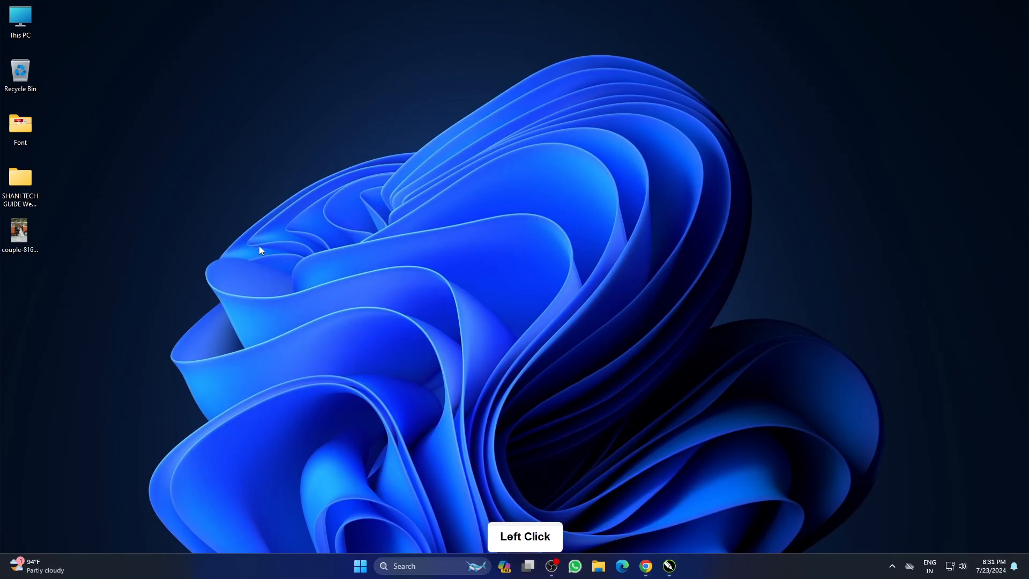
{"action": "left_click", "coordinate": [669, 566]}
{"action": "left_click", "coordinate": [713, 485]}
{"action": "key", "text": "ctrl+v"}
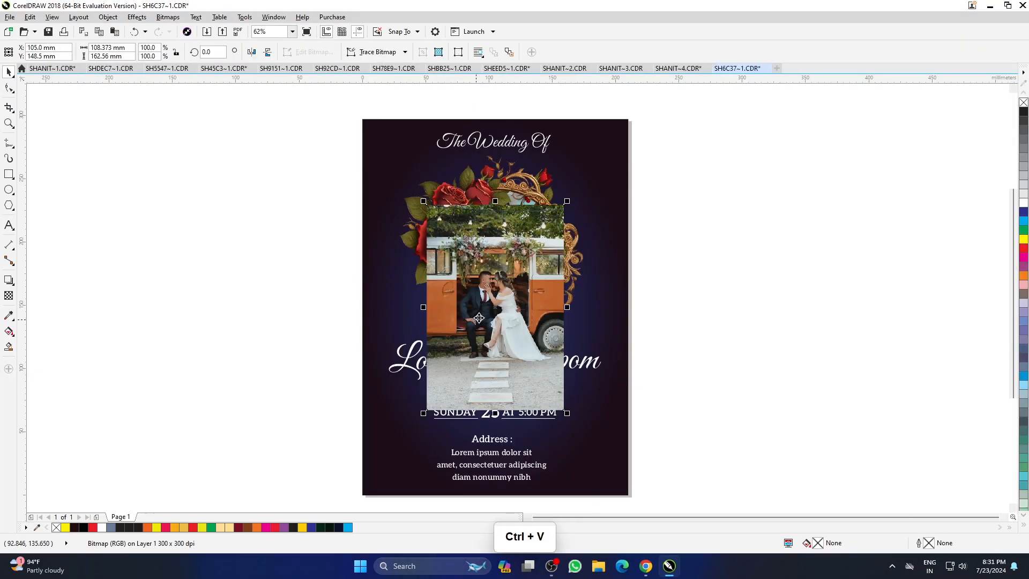
{"action": "left_click_drag", "start_coordinate": [505, 272], "coordinate": [752, 257]}
- Cut the pasted couple photo and open the card background's PowerClip contents for editing
{"action": "left_click", "coordinate": [526, 246]}
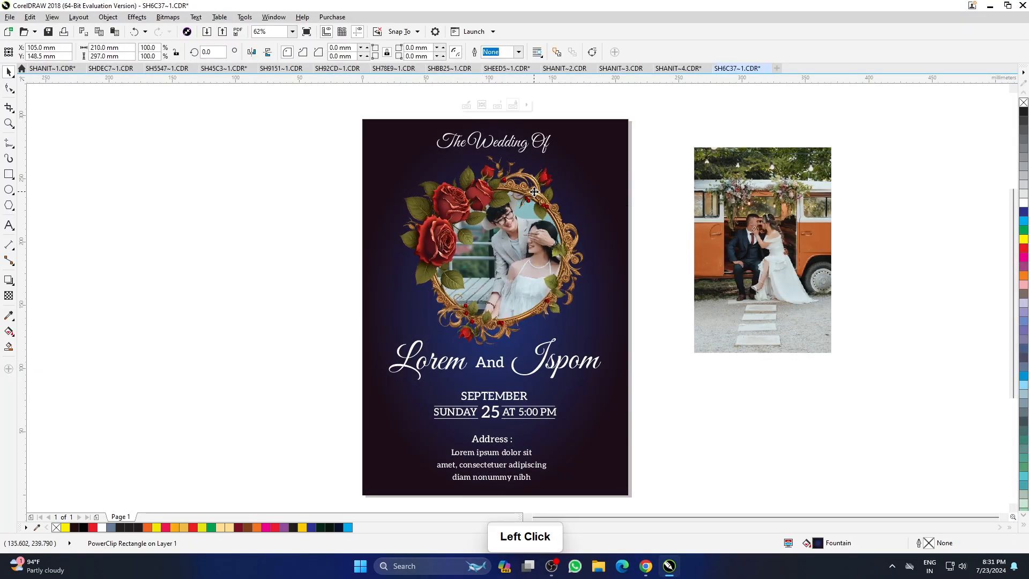
{"action": "left_click", "coordinate": [728, 208]}
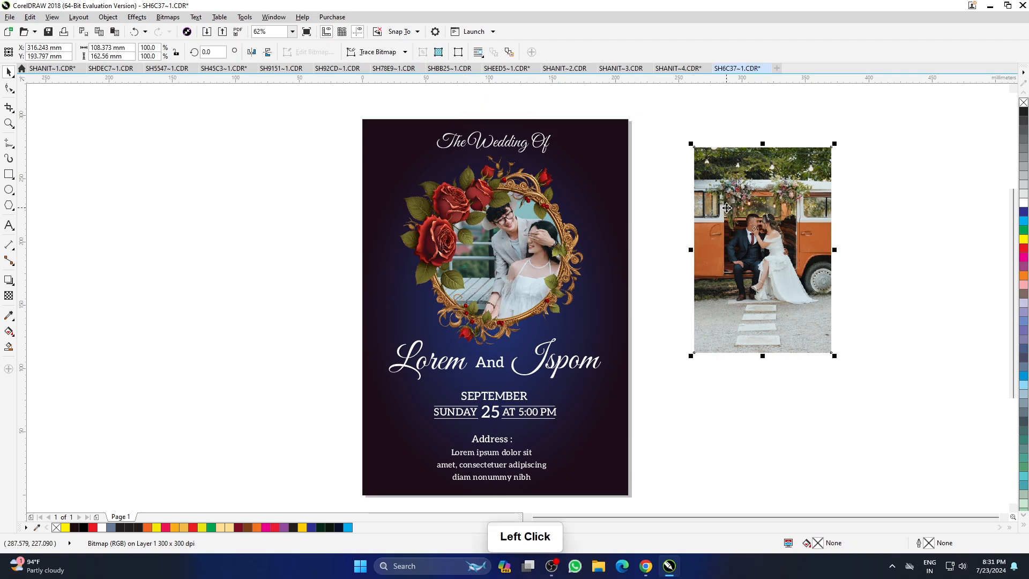
{"action": "key", "text": "ctrl+x"}
{"action": "left_click", "coordinate": [485, 134]}
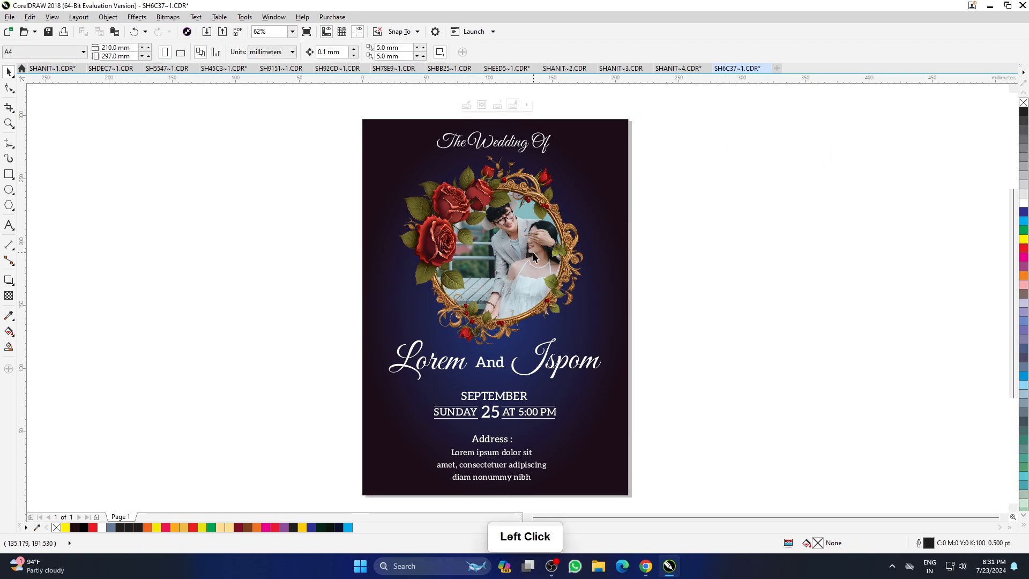
{"action": "left_click", "coordinate": [474, 106]}
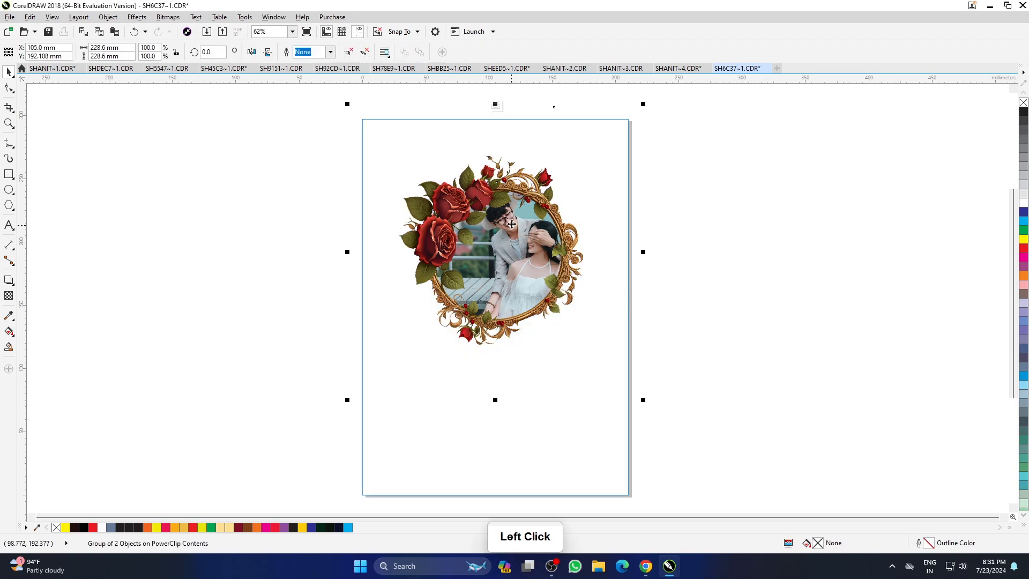
- Ungroup the frame and photo group inside the PowerClip and paste the couple photo beside the page
{"action": "left_click", "coordinate": [255, 209]}
{"action": "left_click", "coordinate": [445, 210]}
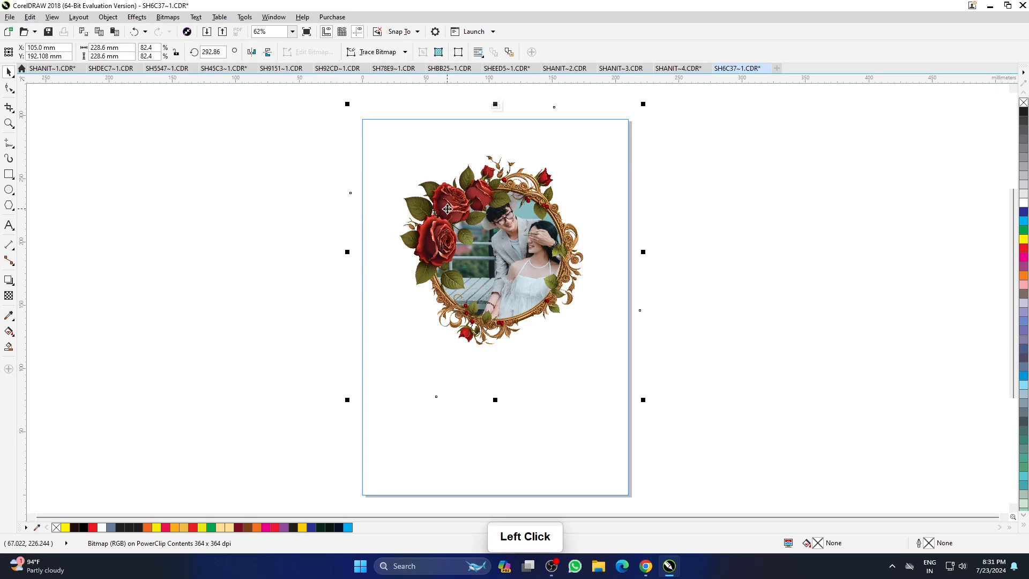
{"action": "left_click", "coordinate": [777, 243]}
{"action": "key", "text": "ctrl+v"}
- Cut the rose frame out of the PowerClip contents, leaving the round photo in place
{"action": "left_click", "coordinate": [449, 208]}
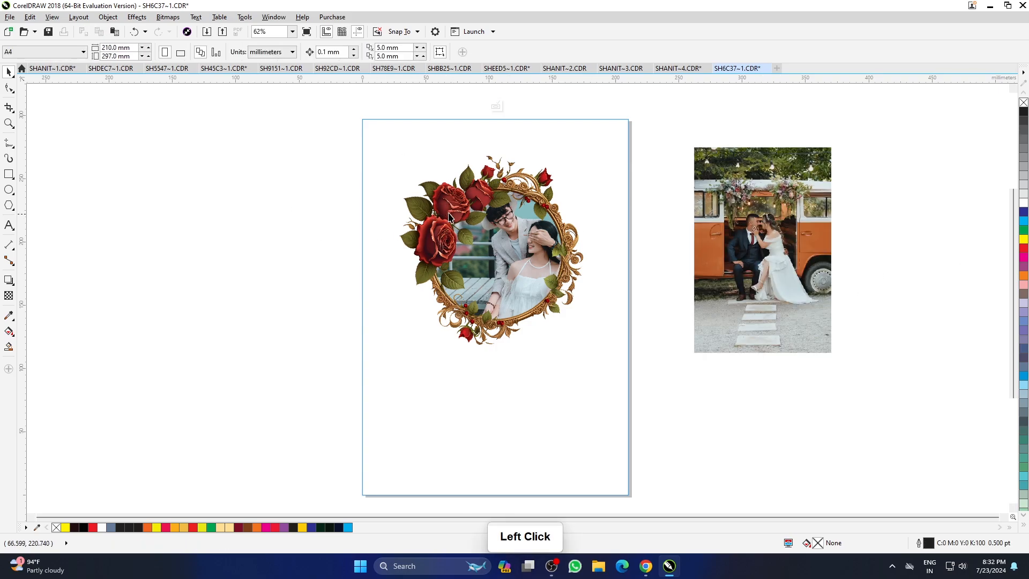
{"action": "left_click_drag", "start_coordinate": [449, 208], "coordinate": [234, 264]}
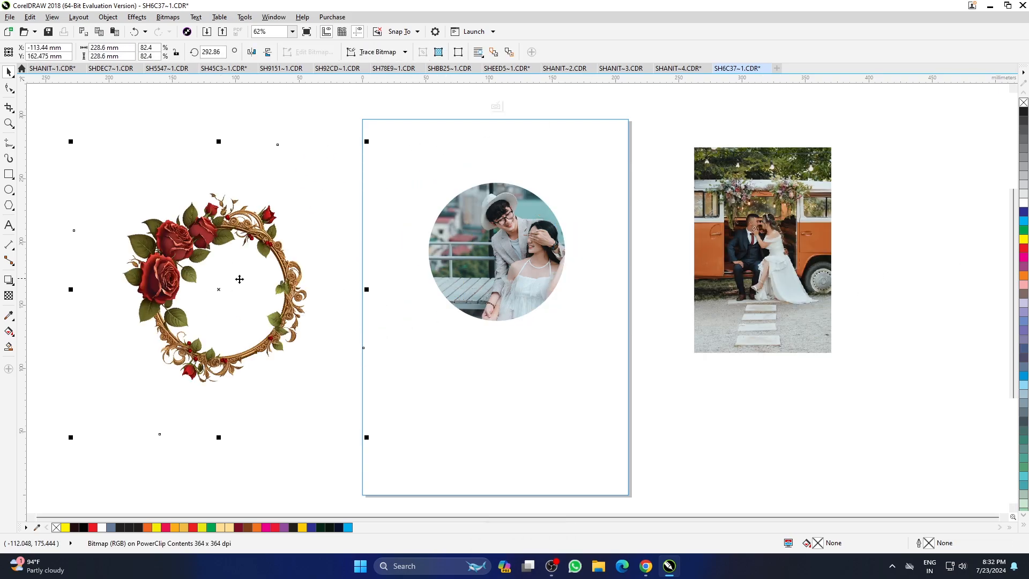
{"action": "key", "text": "ctrl+z"}
{"action": "key", "text": "ctrl+x"}
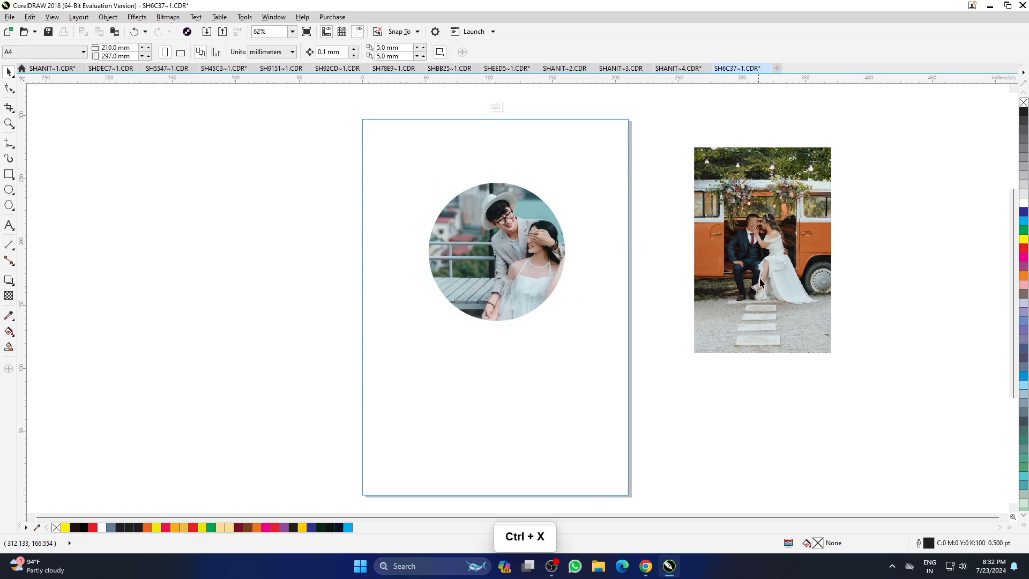
- PowerClip the pasted couple photo inside the round photo shape
{"action": "right_click", "coordinate": [762, 284]}
{"action": "left_click", "coordinate": [472, 254]}
{"action": "left_click", "coordinate": [397, 277]}
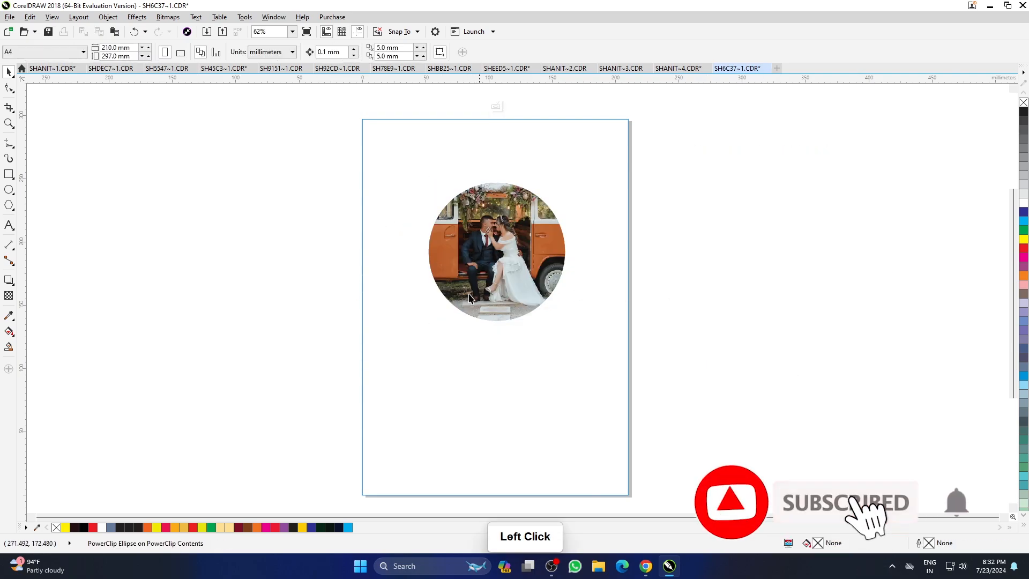
- Open the round shape's PowerClip contents, move the original couple photo off the page and delete it
{"action": "left_click", "coordinate": [457, 280]}
{"action": "left_click", "coordinate": [469, 337]}
{"action": "left_click_drag", "start_coordinate": [597, 190], "coordinate": [906, 292]}
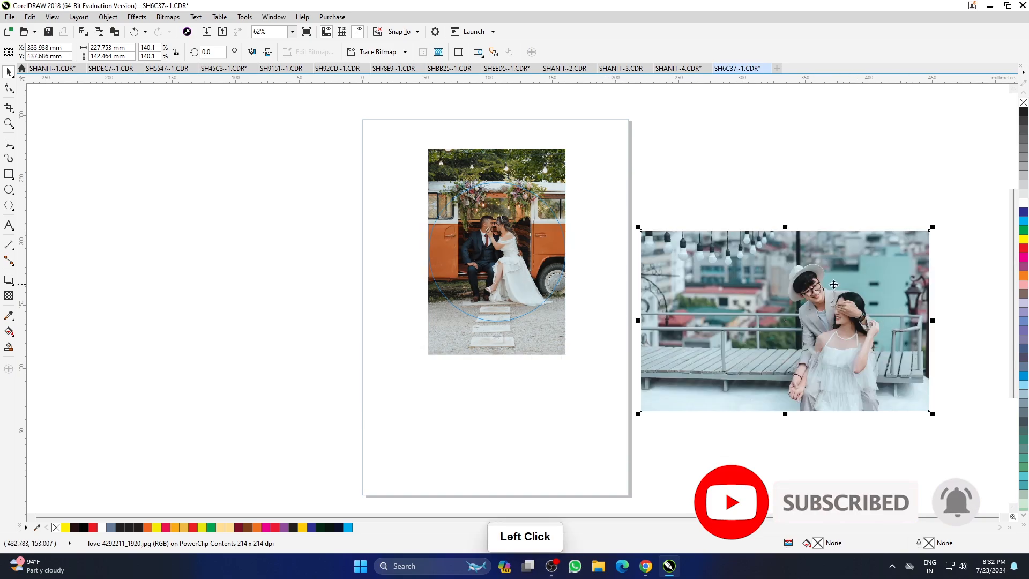
{"action": "left_click", "coordinate": [778, 433]}
{"action": "left_click", "coordinate": [723, 311]}
{"action": "key", "text": "Delete"}
- Scale the new couple photo to 128% inside the circle, move it up slightly, and paste the rose frame back over it
{"action": "left_click", "coordinate": [520, 248]}
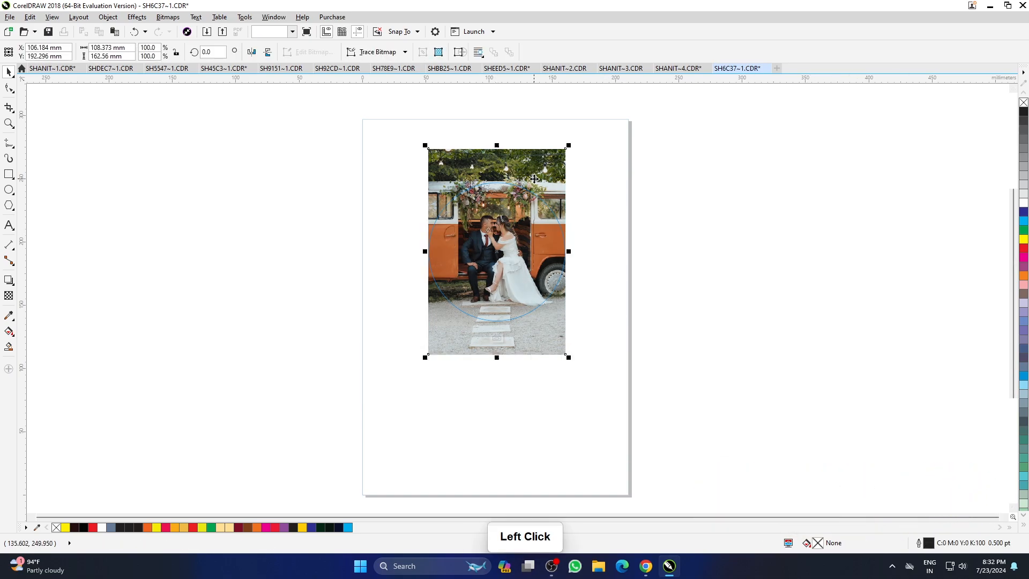
{"action": "left_click_drag", "start_coordinate": [567, 356], "coordinate": [592, 385]}
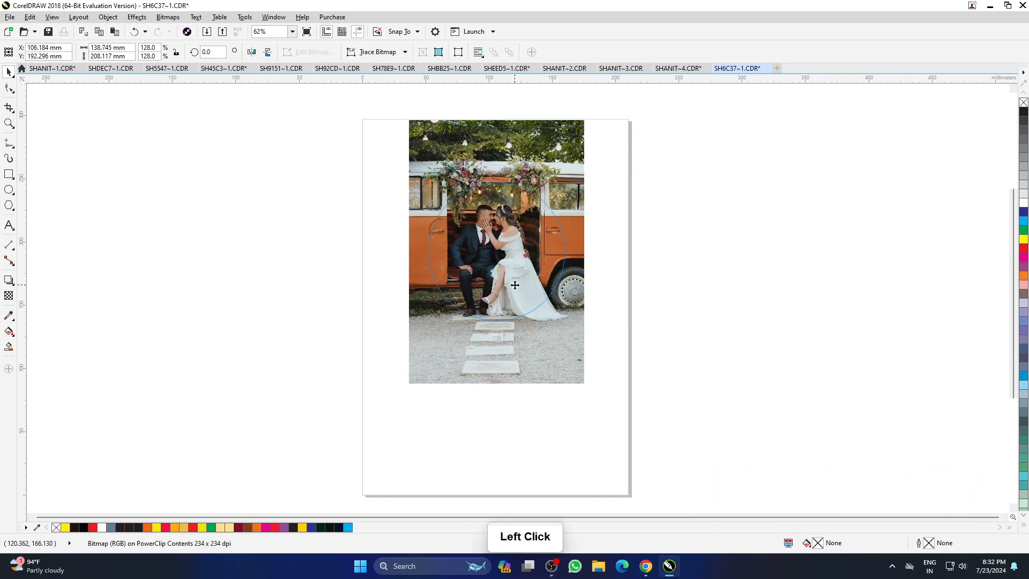
{"action": "left_click", "coordinate": [498, 339]}
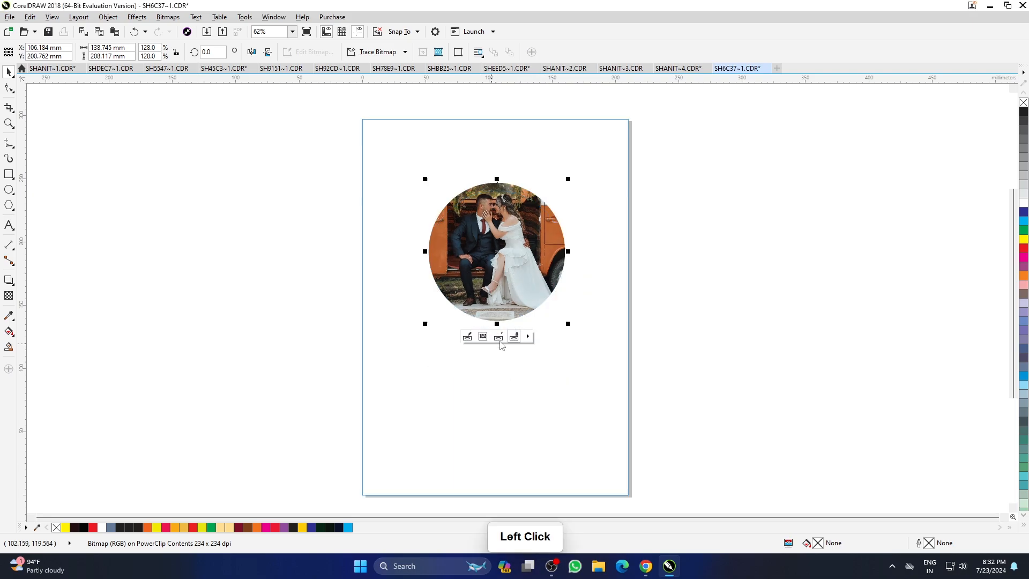
{"action": "left_click", "coordinate": [424, 202]}
{"action": "key", "text": "ctrl+v"}
{"action": "left_click", "coordinate": [724, 246]}
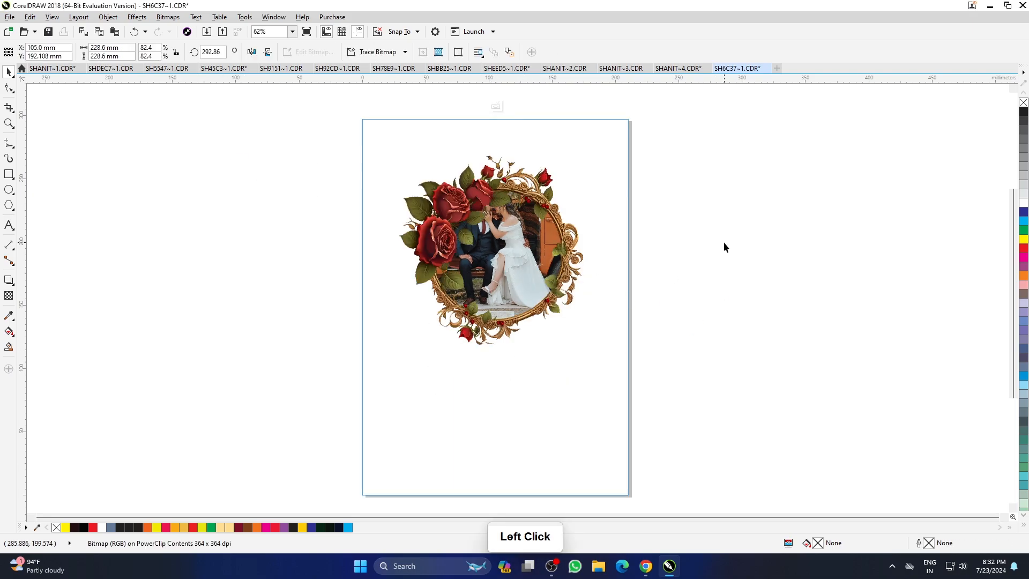
- Cut the rose frame again, reopen the round PowerClip and move the couple photo down so both faces sit inside the circle
{"action": "double_click", "coordinate": [504, 224]}
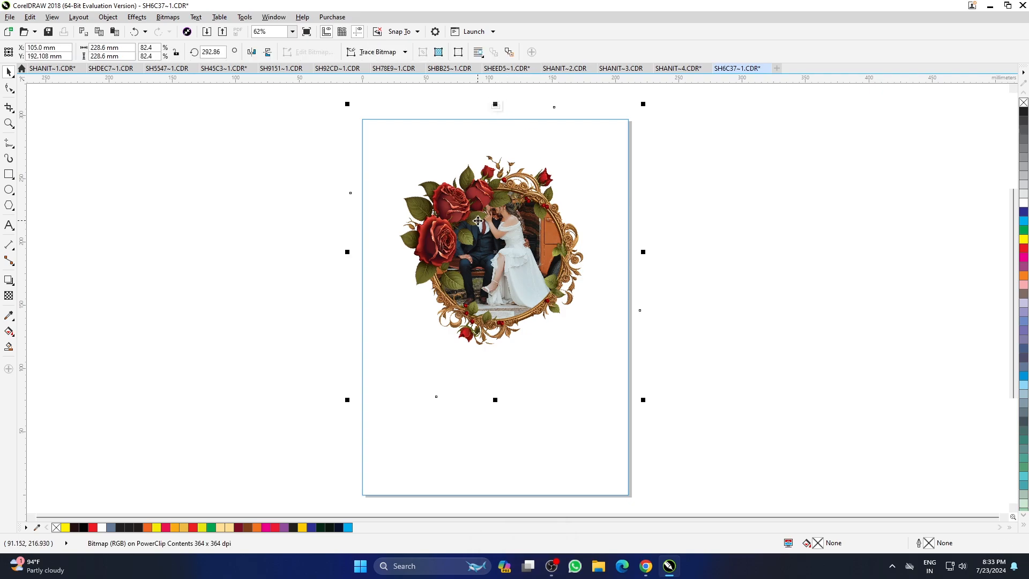
{"action": "key", "text": "ctrl+x"}
{"action": "left_click", "coordinate": [459, 258]}
{"action": "left_click", "coordinate": [469, 337]}
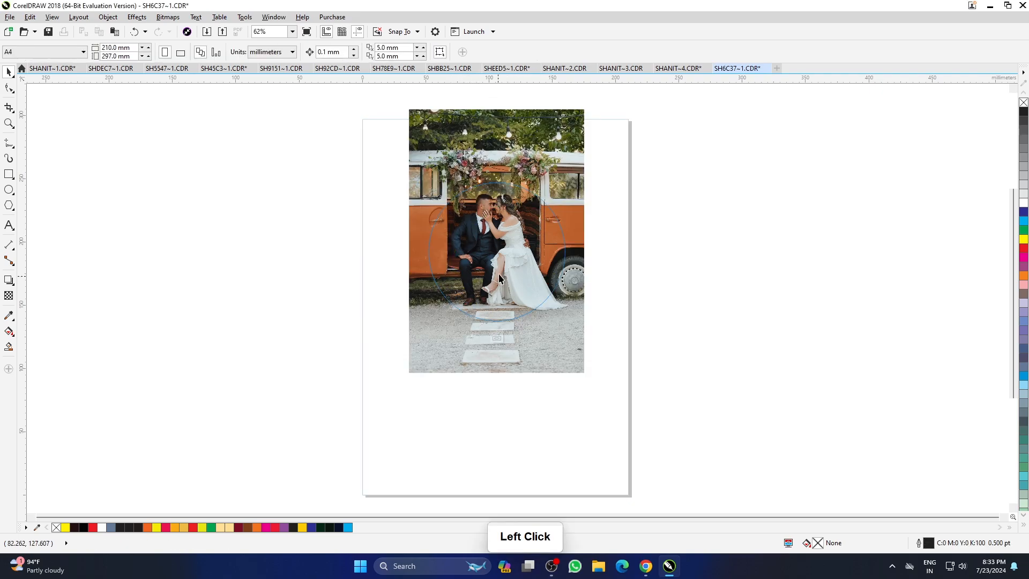
{"action": "left_click_drag", "start_coordinate": [503, 238], "coordinate": [505, 259]}
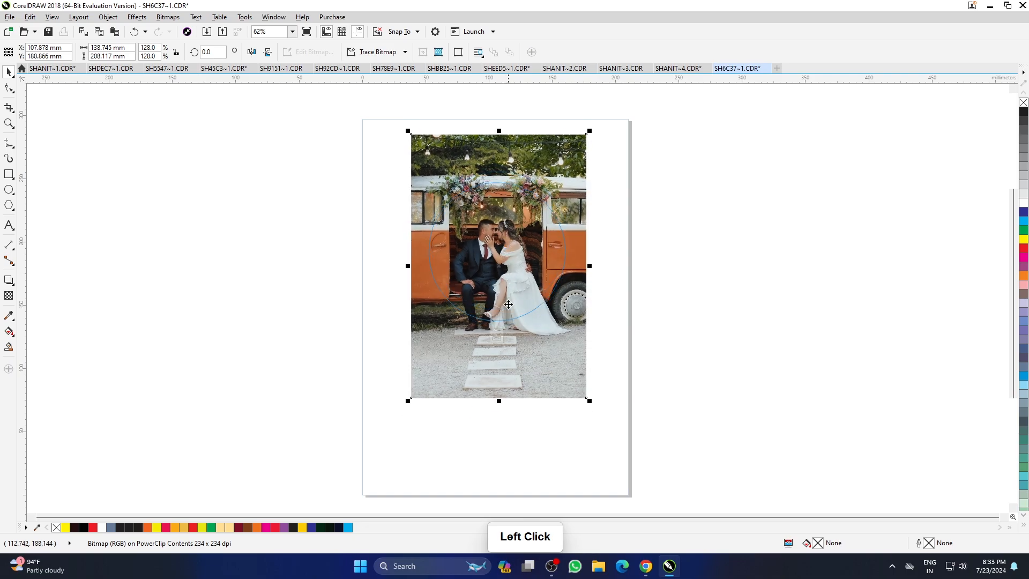
{"action": "left_click", "coordinate": [503, 333]}
- Paste the rose frame over the round photo and finish editing the card background's PowerClip
{"action": "key", "text": "ctrl+v"}
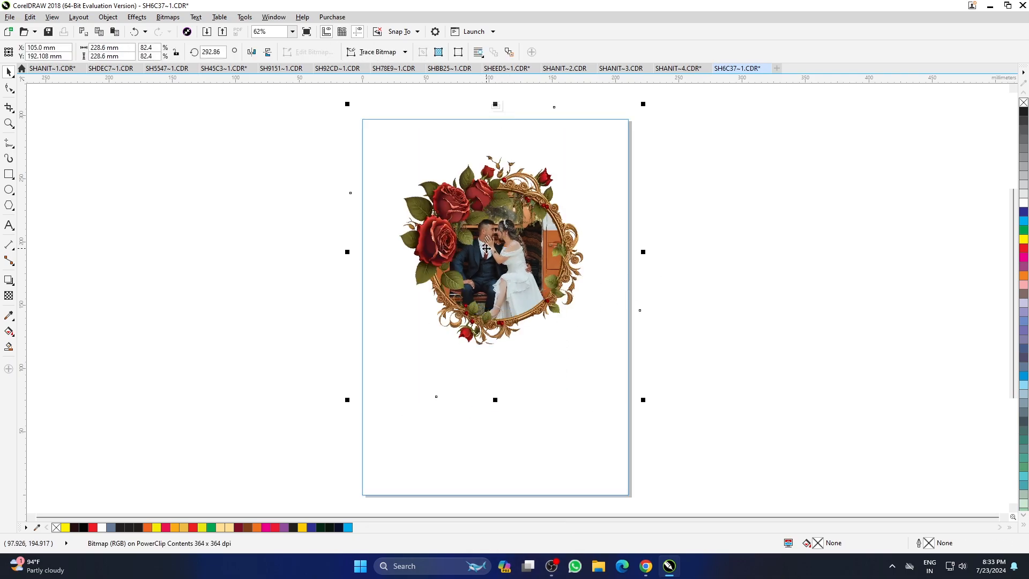
{"action": "left_click", "coordinate": [706, 268]}
{"action": "scroll", "coordinate": [508, 247], "scroll_direction": "up", "scroll_amount": 1}
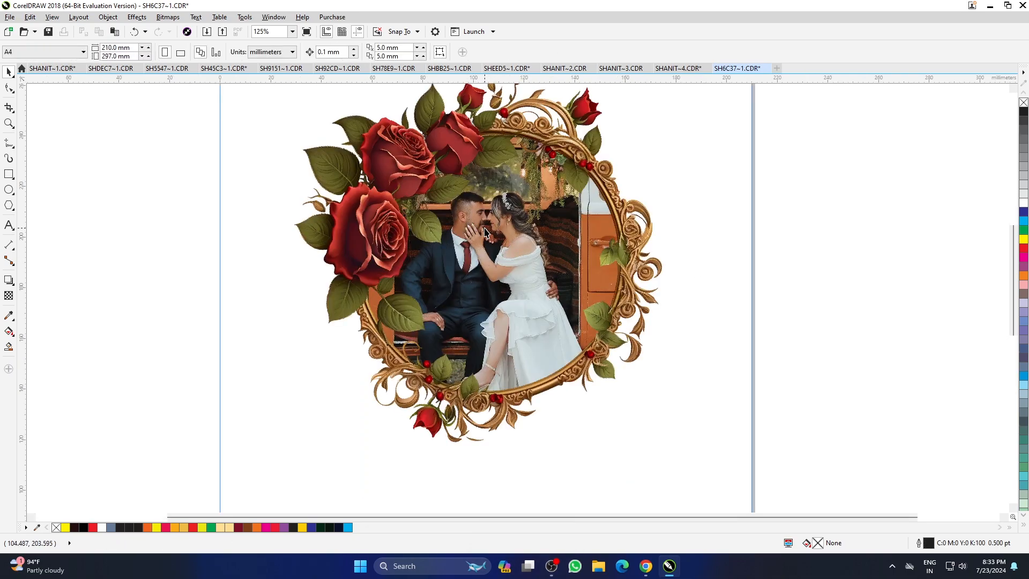
{"action": "scroll", "coordinate": [492, 255], "scroll_direction": "down", "scroll_amount": 1}
{"action": "left_click", "coordinate": [512, 232], "text": "alt"}
{"action": "left_click", "coordinate": [514, 174], "text": "alt"}
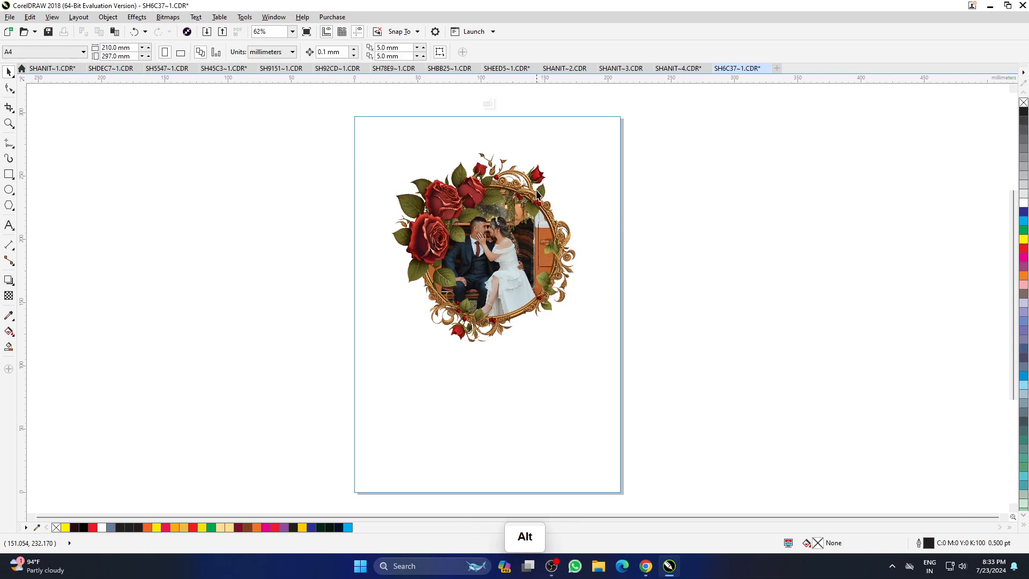
{"action": "left_click", "coordinate": [514, 162], "text": "alt"}
{"action": "left_click", "coordinate": [592, 207]}
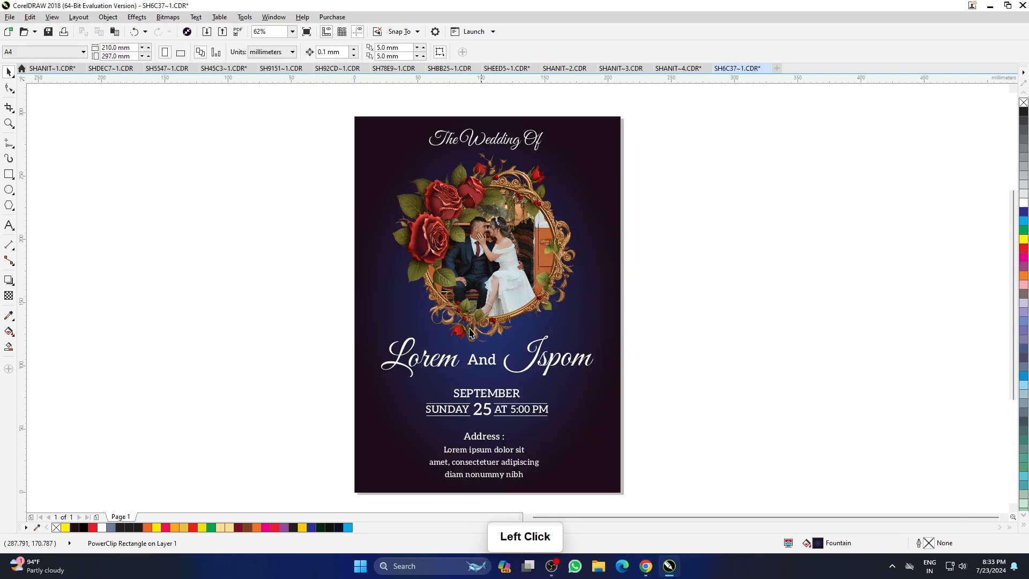
- Fit the card in view and preview it full-screen with the replaced couple photo
{"action": "key", "text": "F4"}
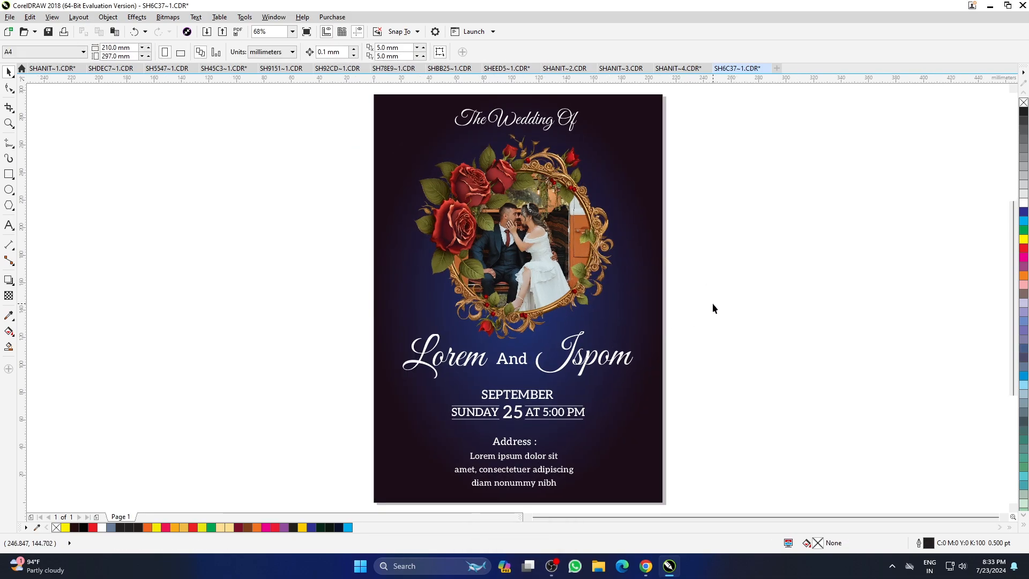
{"action": "key", "text": "F9"}
{"action": "left_click", "coordinate": [726, 330]}
- Edit the card background's fountain fill and set its outer colour to purple, about C79 M100 Y12 K19
{"action": "left_click", "coordinate": [646, 262]}
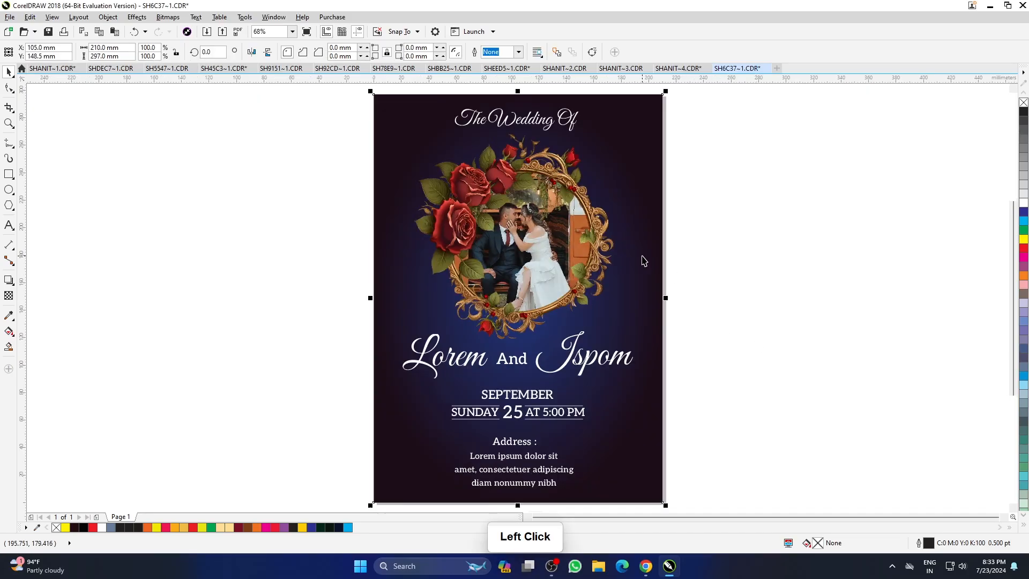
{"action": "double_click", "coordinate": [817, 543]}
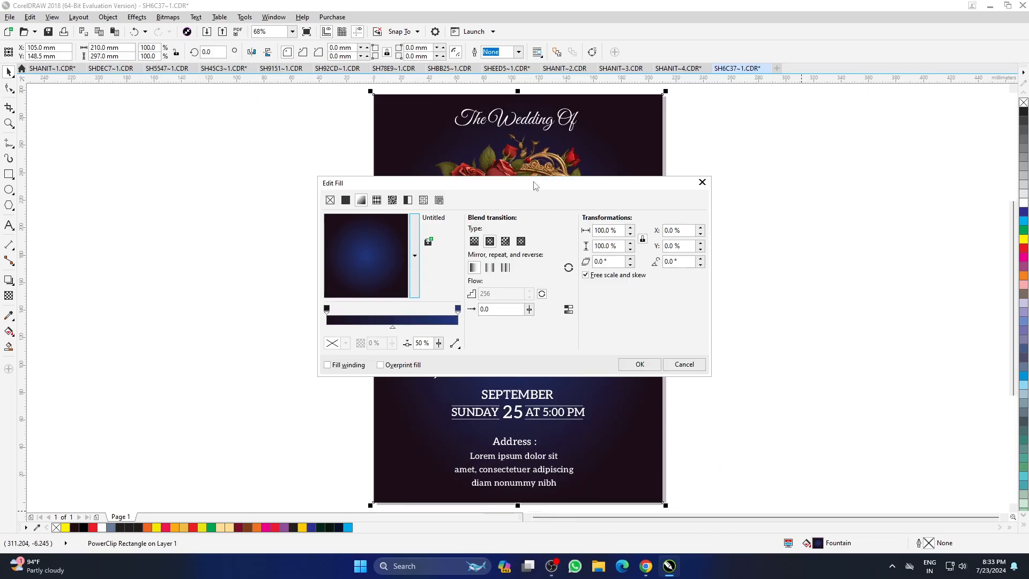
{"action": "left_click_drag", "start_coordinate": [534, 186], "coordinate": [828, 171]}
{"action": "left_click", "coordinate": [623, 311]}
{"action": "left_click", "coordinate": [624, 313]}
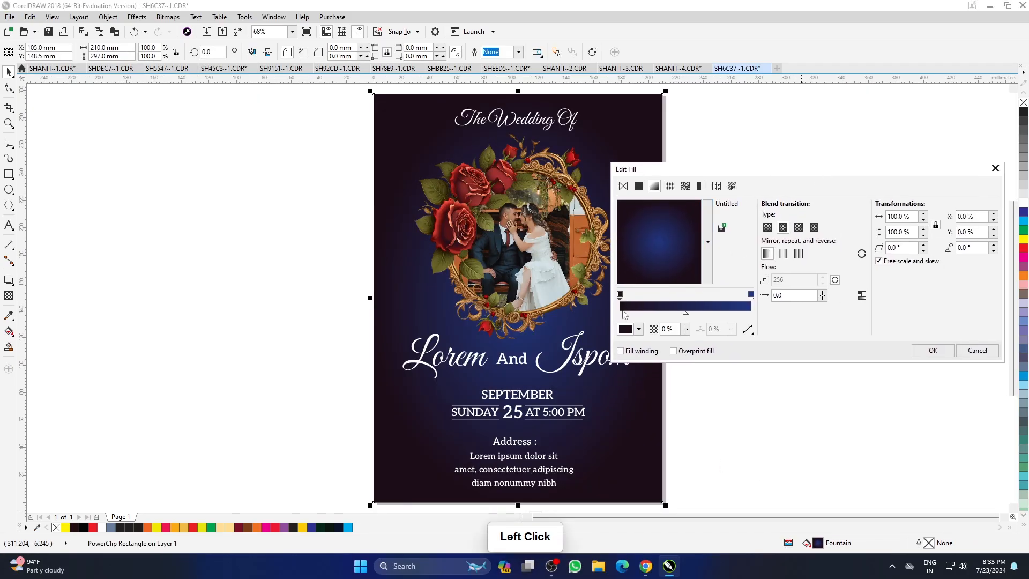
{"action": "left_click", "coordinate": [624, 330]}
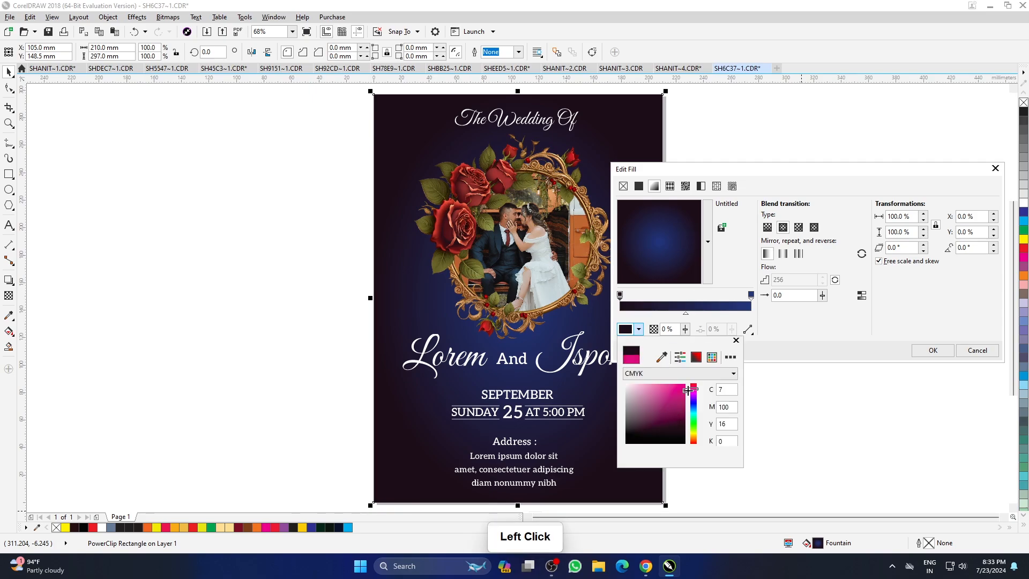
{"action": "left_click", "coordinate": [696, 390]}
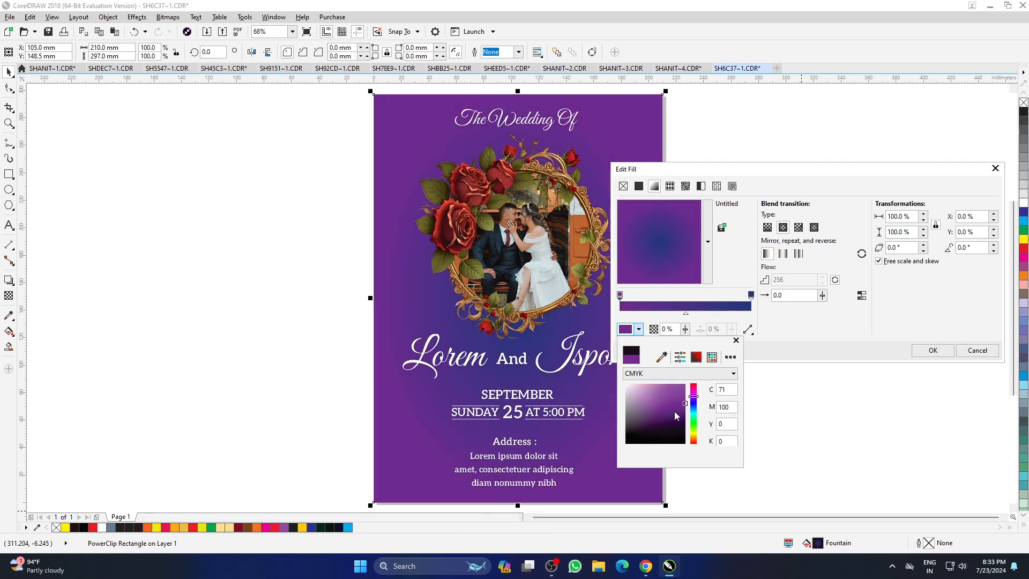
{"action": "left_click", "coordinate": [680, 412]}
{"action": "left_click", "coordinate": [727, 330]}
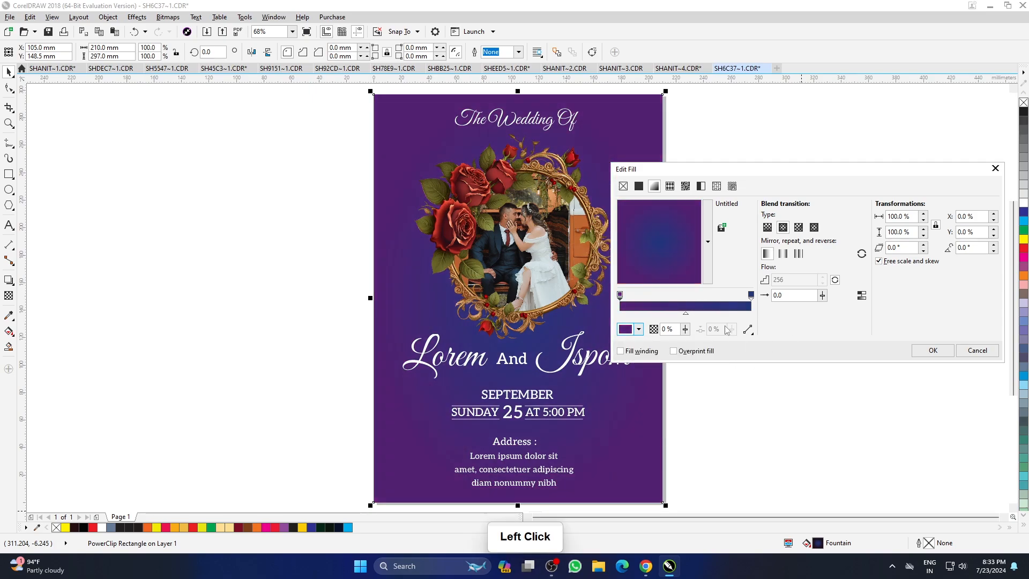
- Set the fountain fill's centre colour to a brighter purple, about C63 M100 Y0 K0
{"action": "left_click", "coordinate": [751, 295]}
{"action": "left_click", "coordinate": [638, 329]}
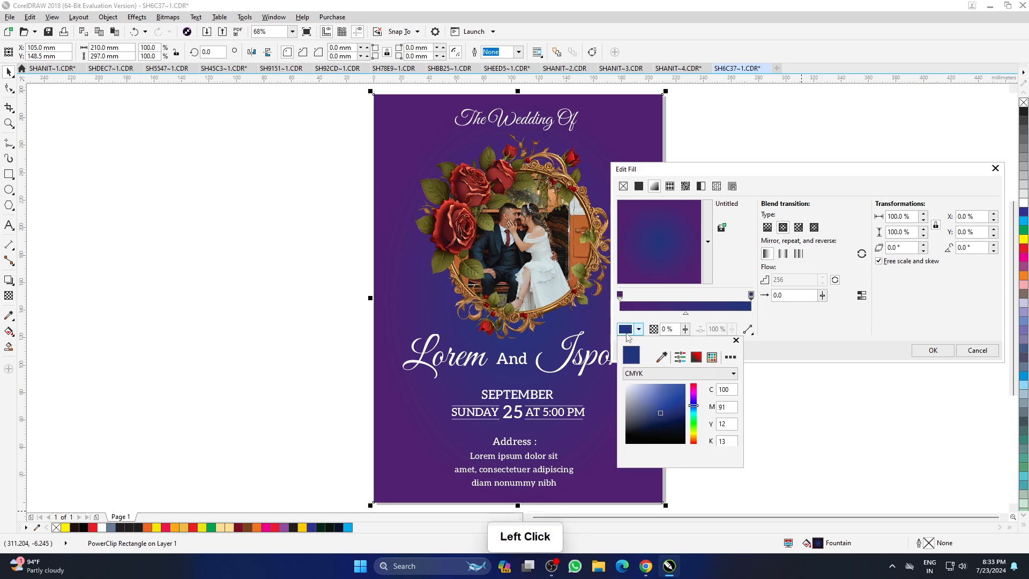
{"action": "left_click", "coordinate": [694, 403]}
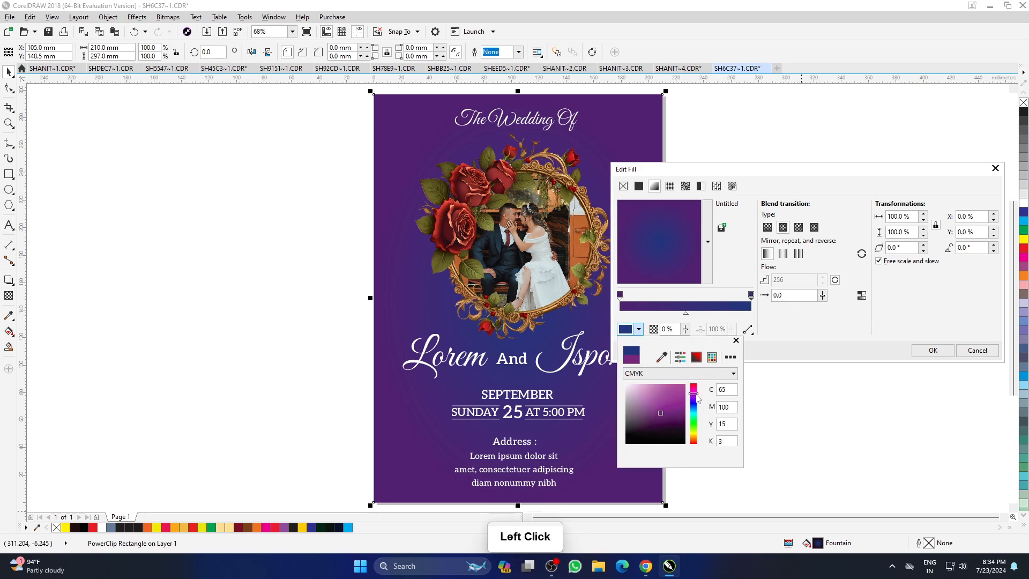
{"action": "left_click", "coordinate": [672, 401]}
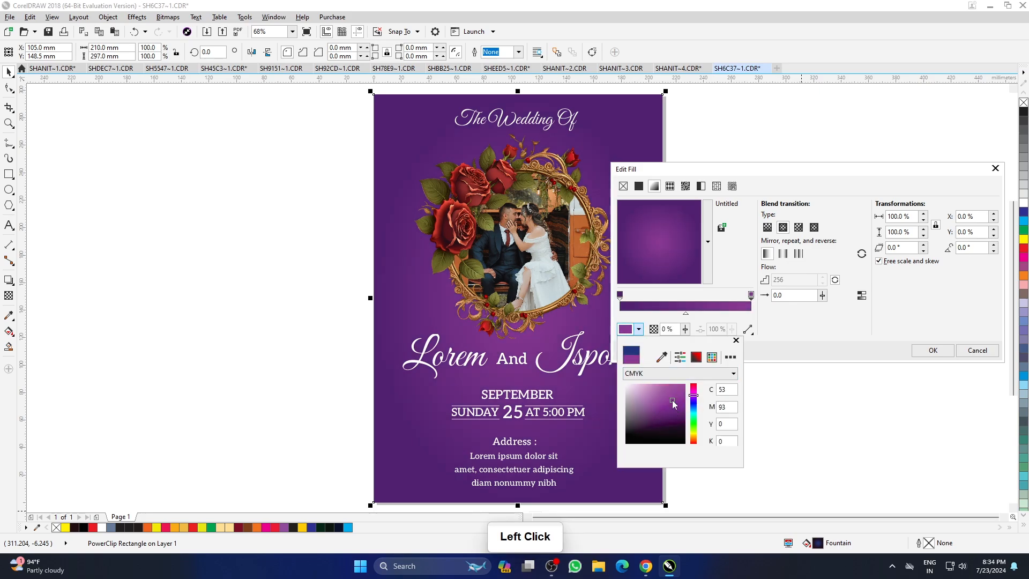
{"action": "left_click", "coordinate": [675, 412]}
{"action": "left_click", "coordinate": [676, 411]}
{"action": "left_click", "coordinate": [804, 324]}
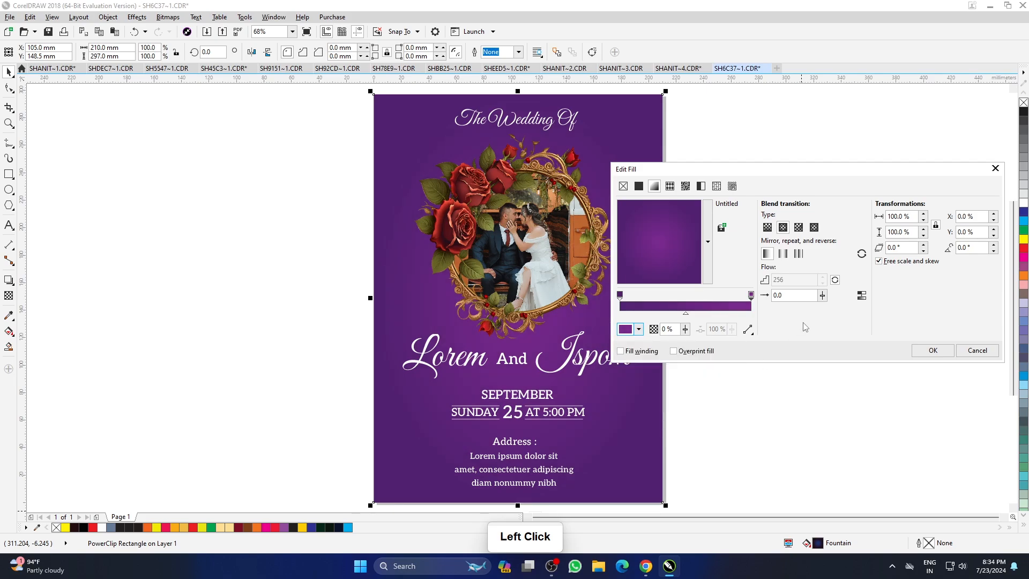
- Darken the fountain fill's outer colour to a deep purple, about C84 M100 Y11 K54
{"action": "left_click", "coordinate": [620, 295]}
{"action": "left_click", "coordinate": [639, 329]}
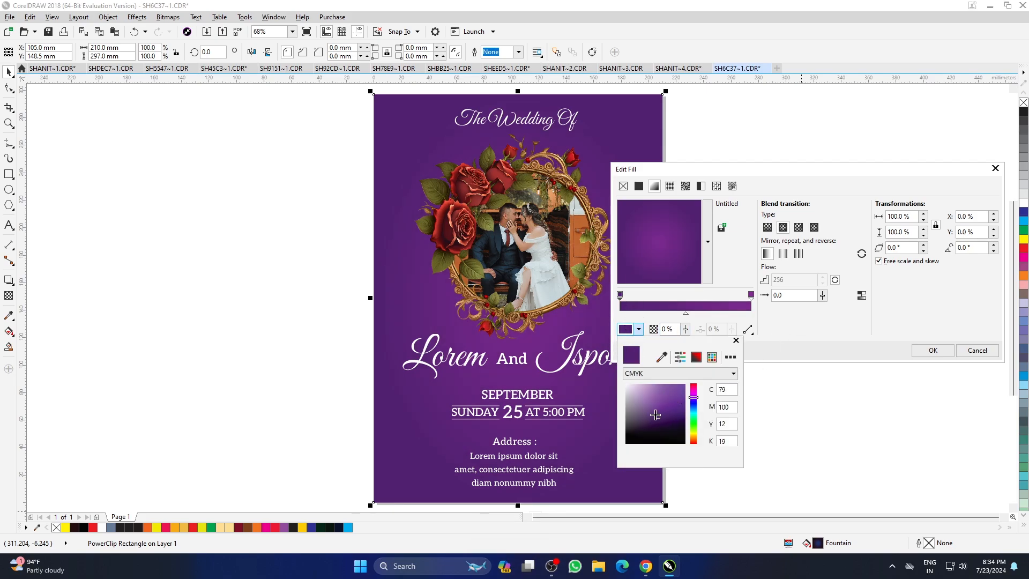
{"action": "left_click", "coordinate": [676, 418]}
{"action": "left_click", "coordinate": [680, 413]}
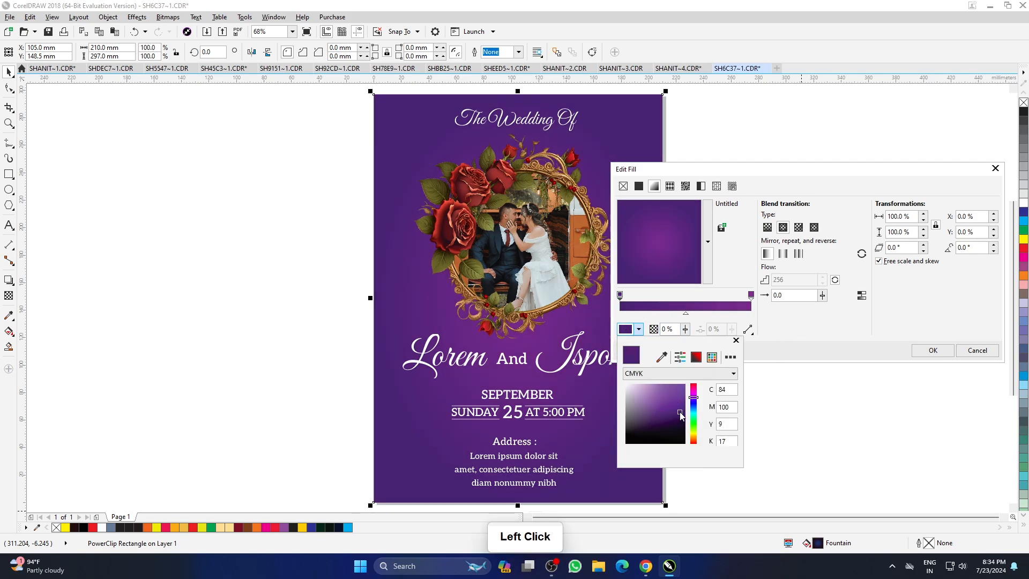
{"action": "left_click", "coordinate": [680, 417]}
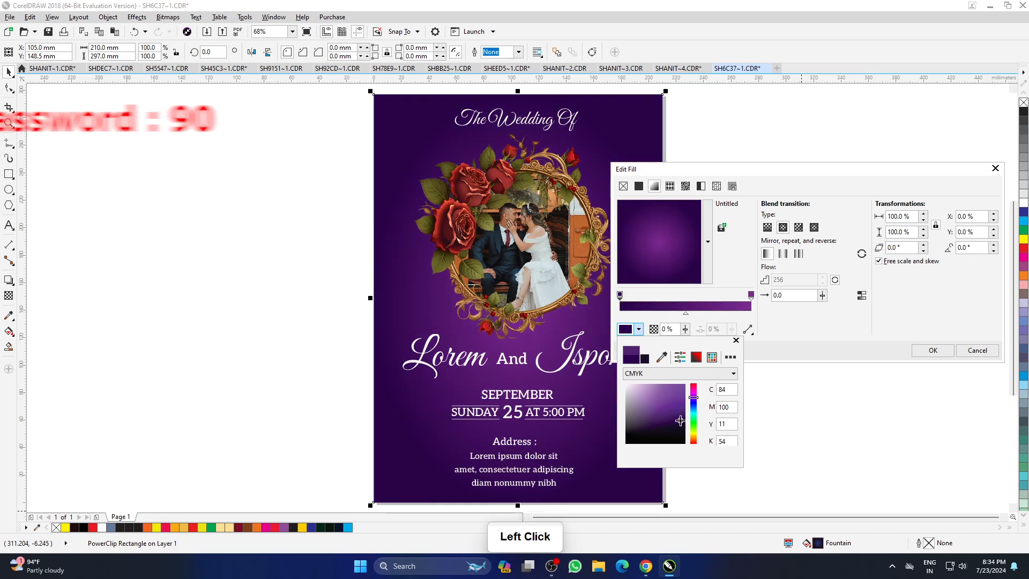
{"action": "left_click", "coordinate": [681, 418]}
{"action": "left_click", "coordinate": [837, 318]}
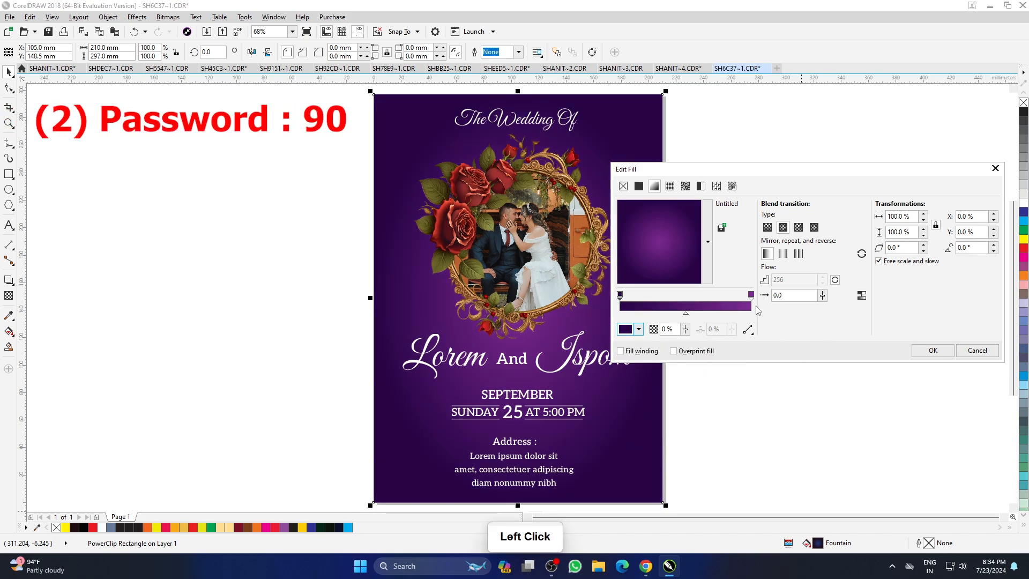
- Darken the gradient's centre purple, offset its centre to X 3% and Y 8%, and apply the fill
{"action": "left_click", "coordinate": [751, 295]}
{"action": "left_click", "coordinate": [639, 329]}
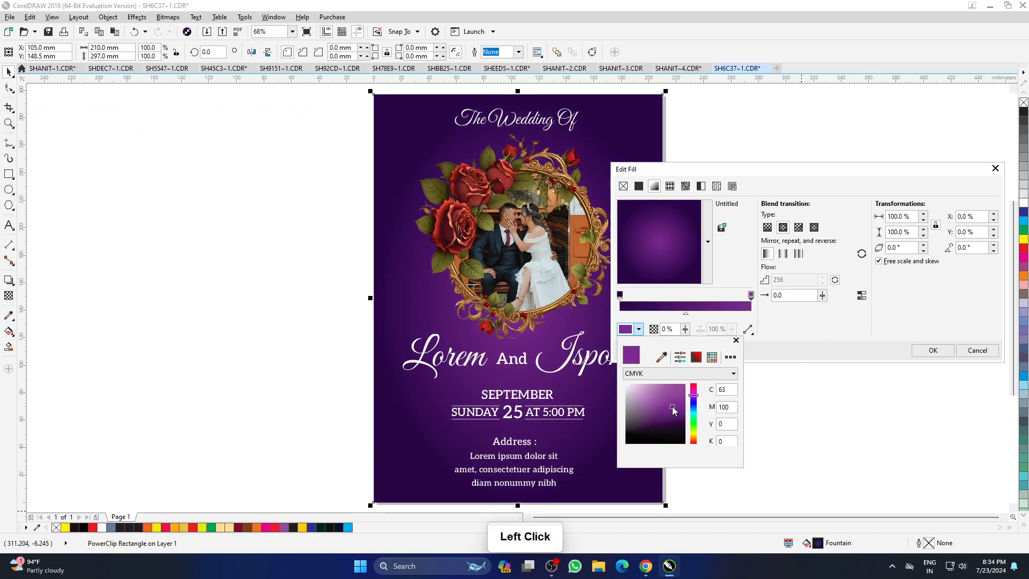
{"action": "left_click", "coordinate": [680, 415]}
{"action": "left_click_drag", "start_coordinate": [671, 256], "coordinate": [662, 233]}
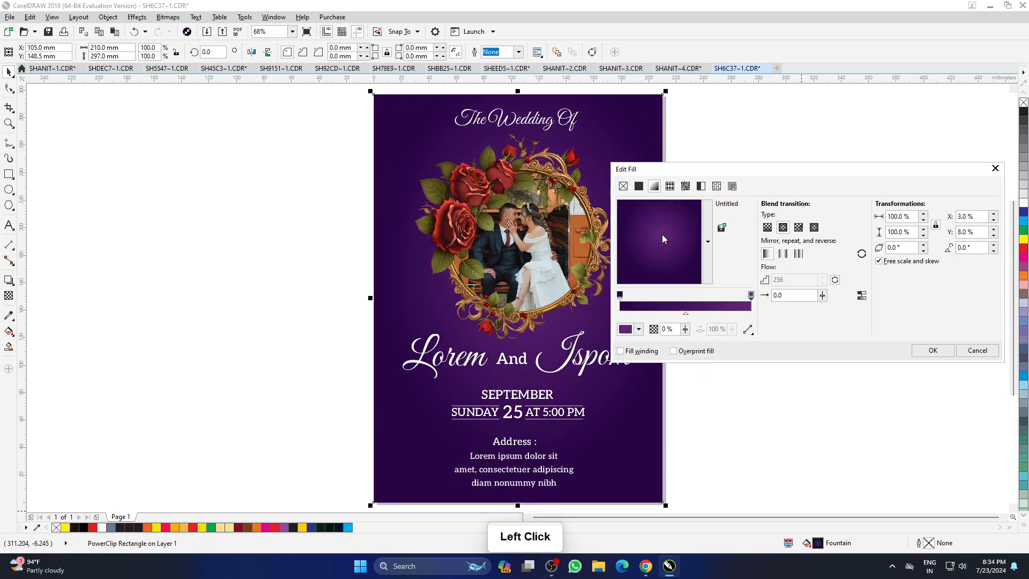
{"action": "double_click", "coordinate": [922, 352]}
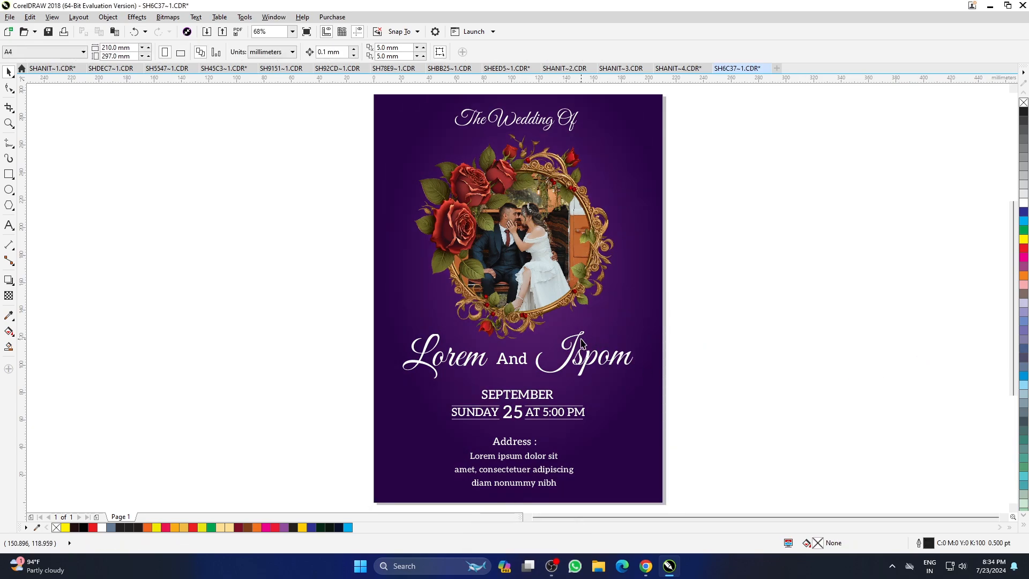
- Preview the recoloured purple card full-screen
{"action": "left_click", "coordinate": [740, 343]}
{"action": "key", "text": "F9"}
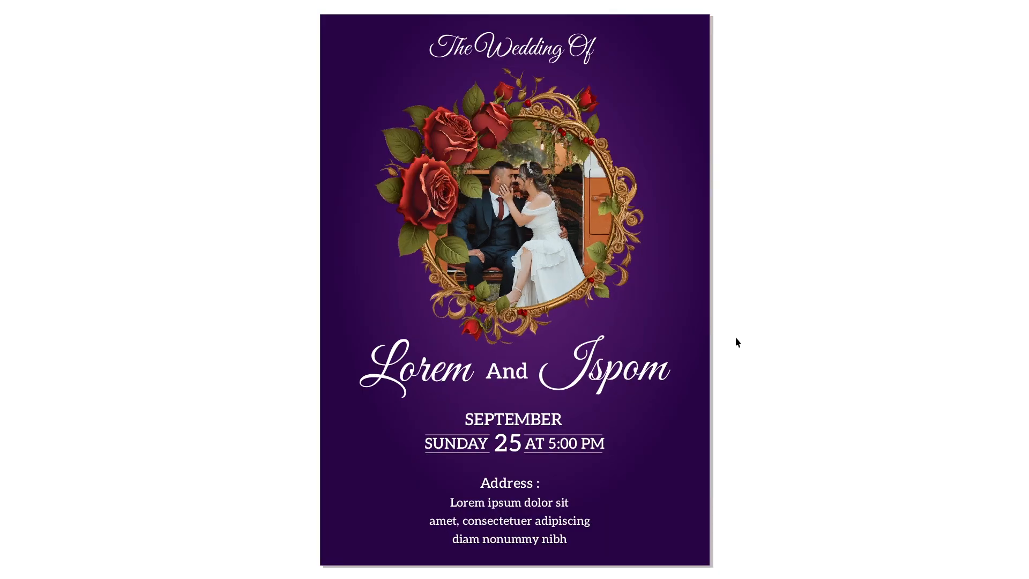
{"action": "left_click", "coordinate": [765, 329]}
- Open the drawing file Shani Tech Guide Wedding Invitation Card Vol-6 (14)
{"action": "key", "text": "ctrl+o"}
{"action": "scroll", "coordinate": [423, 296], "scroll_direction": "down", "scroll_amount": 3}
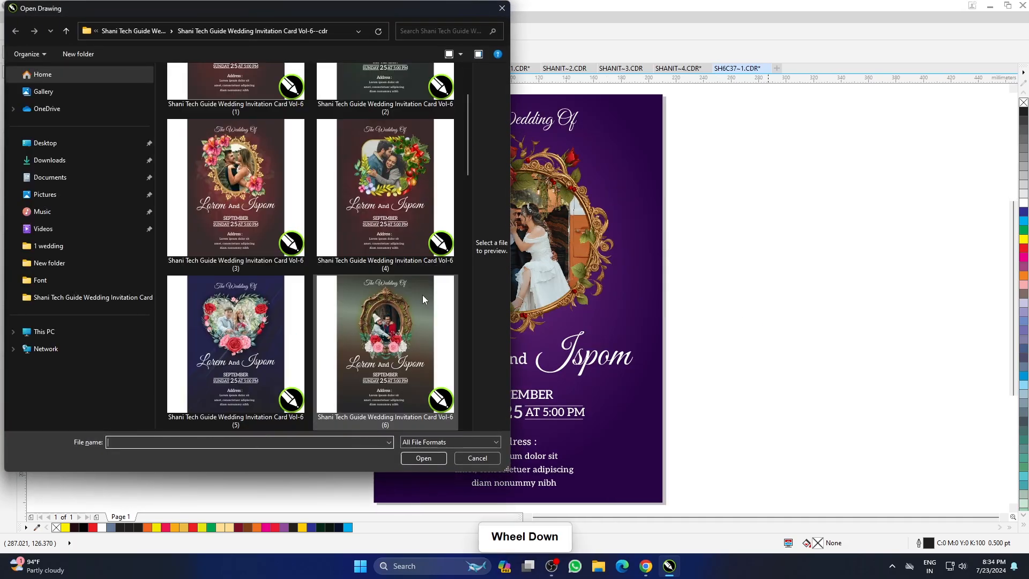
{"action": "scroll", "coordinate": [404, 300], "scroll_direction": "down", "scroll_amount": 5}
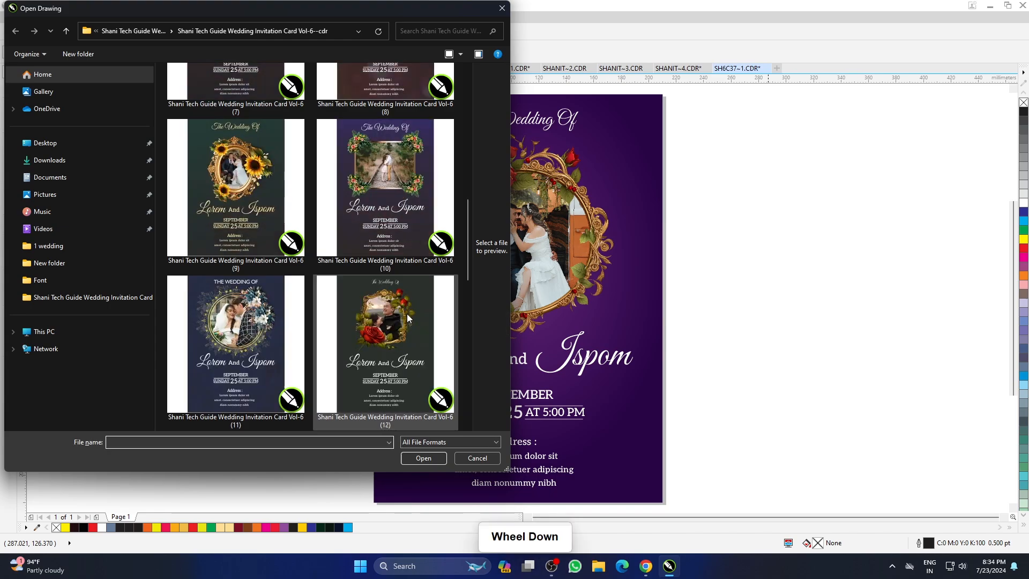
{"action": "scroll", "coordinate": [407, 317], "scroll_direction": "down", "scroll_amount": 3}
{"action": "left_click", "coordinate": [386, 338]}
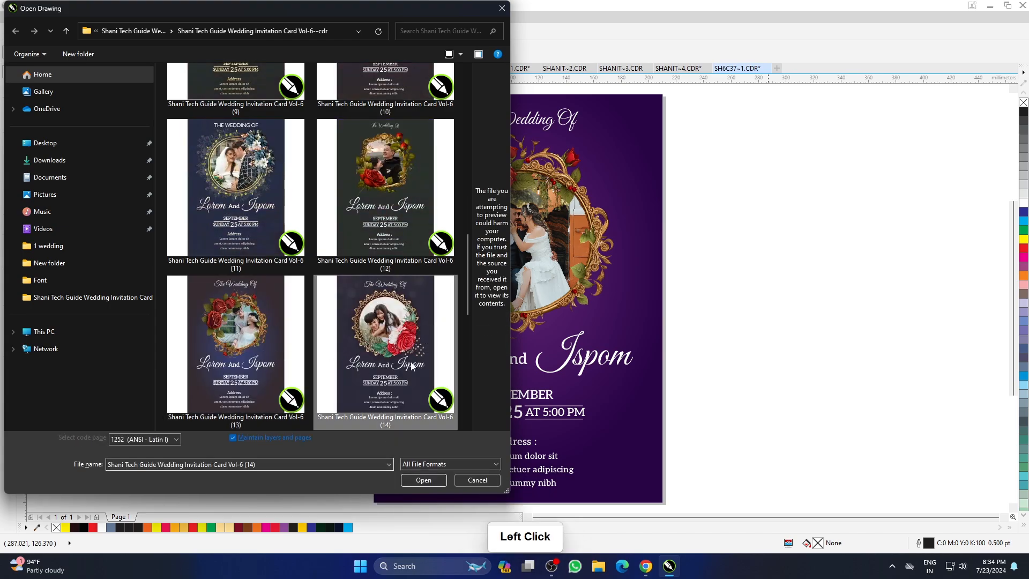
{"action": "left_click", "coordinate": [424, 480]}
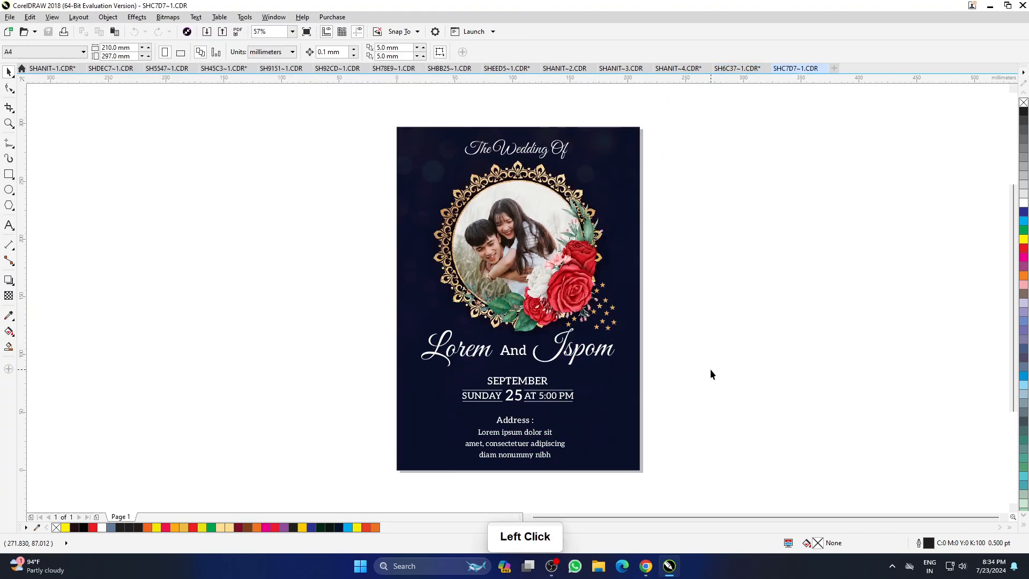
- Fit the navy rose-framed card in view and preview it full-screen
{"action": "key", "text": "F4"}
{"action": "left_click", "coordinate": [708, 362]}
{"action": "key", "text": "F9"}
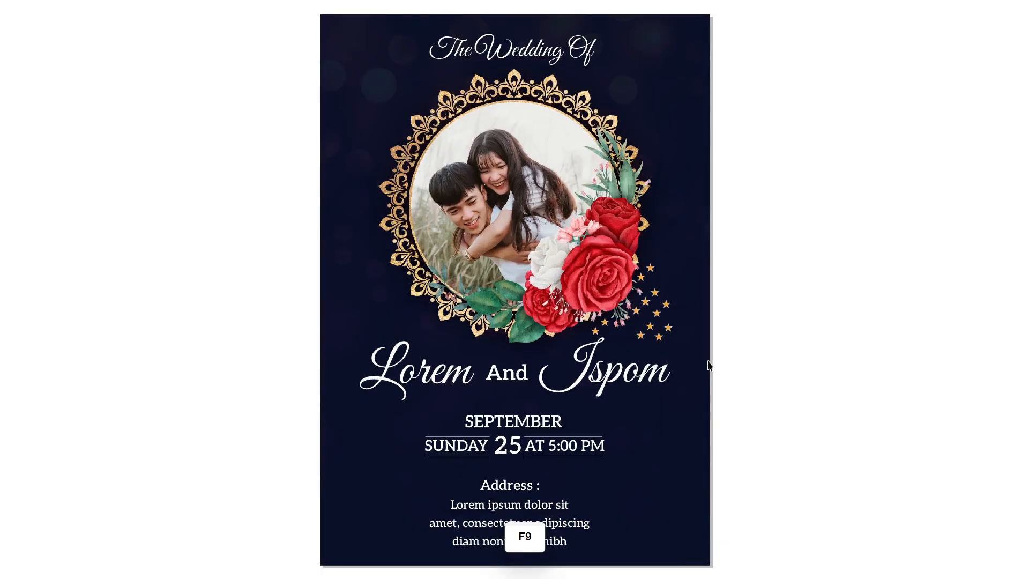
{"action": "key", "text": "F9"}
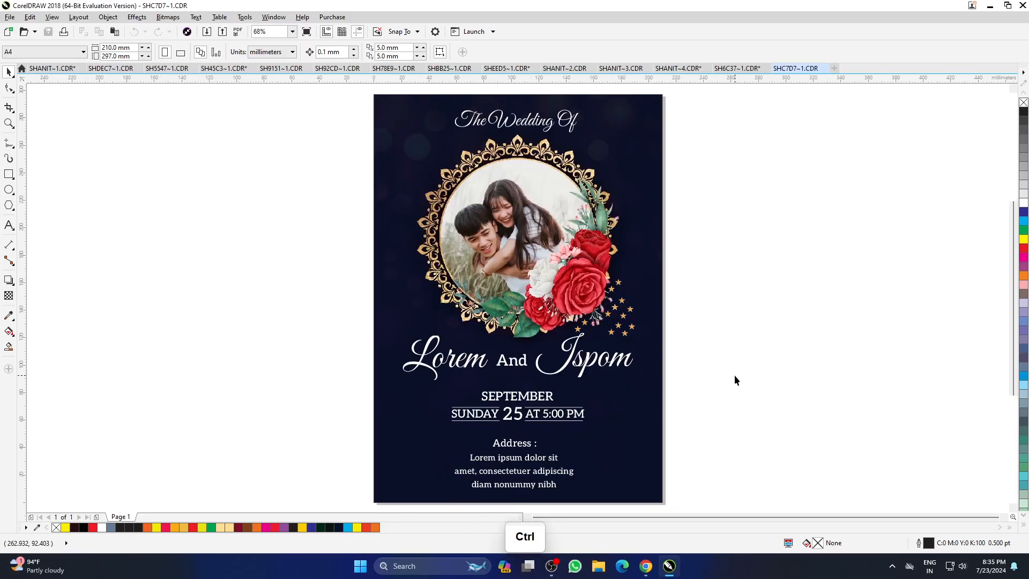
- Open the drawing file Shani Tech Guide Wedding Invitation Card Vol-6 (15)
{"action": "key", "text": "ctrl+o"}
{"action": "scroll", "coordinate": [417, 351], "scroll_direction": "down", "scroll_amount": 8}
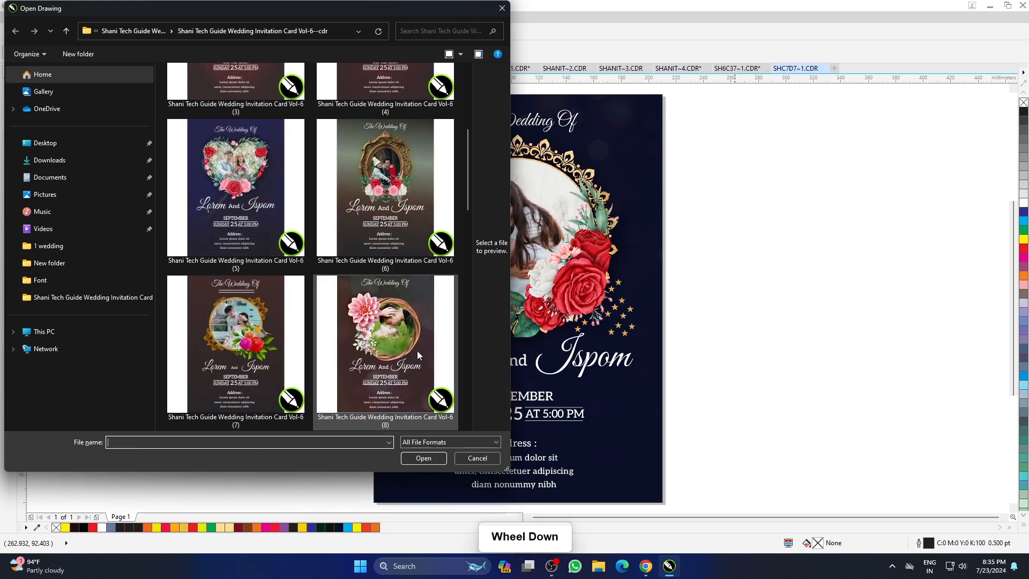
{"action": "scroll", "coordinate": [407, 349], "scroll_direction": "down", "scroll_amount": 5}
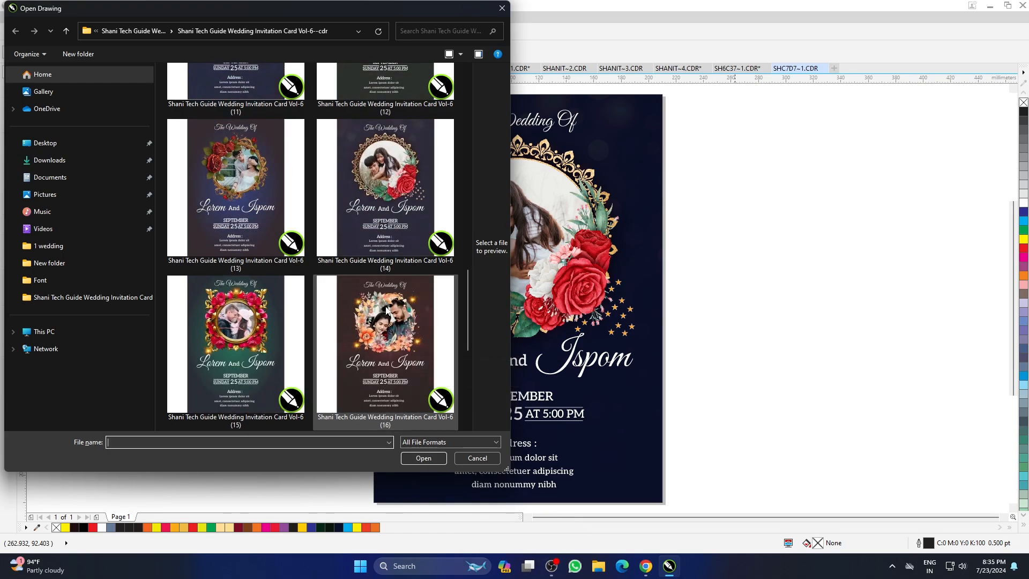
{"action": "left_click", "coordinate": [230, 340]}
{"action": "left_click", "coordinate": [425, 482]}
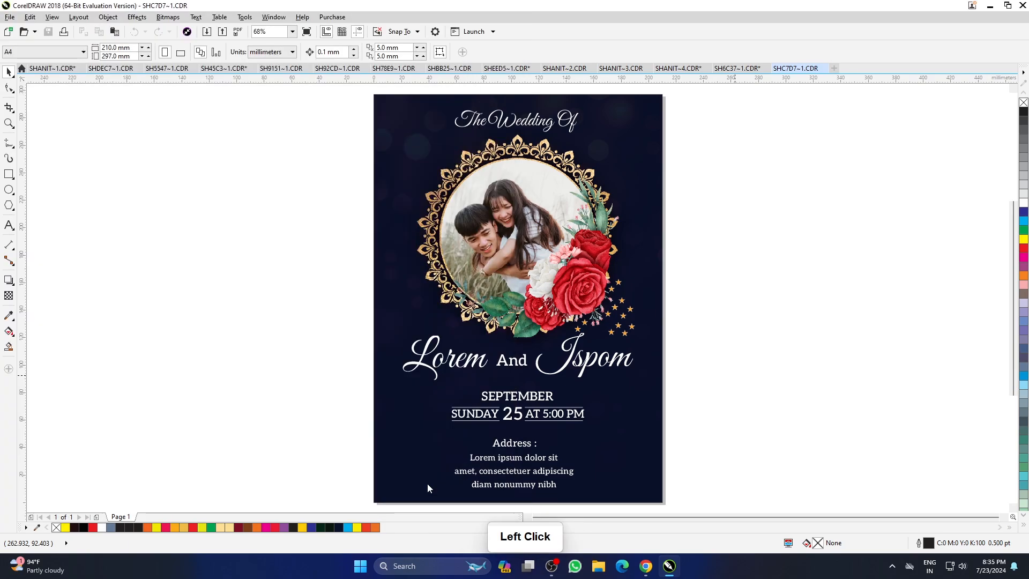
- Fit the green card with the gold and pink rose frame in view and preview it full-screen
{"action": "key", "text": "F4"}
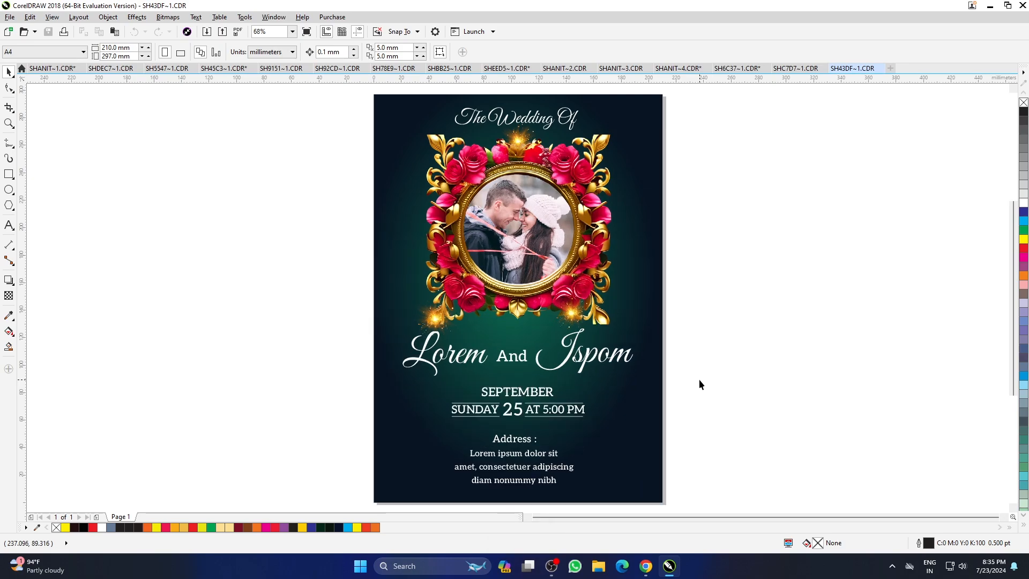
{"action": "key", "text": "F9"}
{"action": "left_click", "coordinate": [802, 322]}
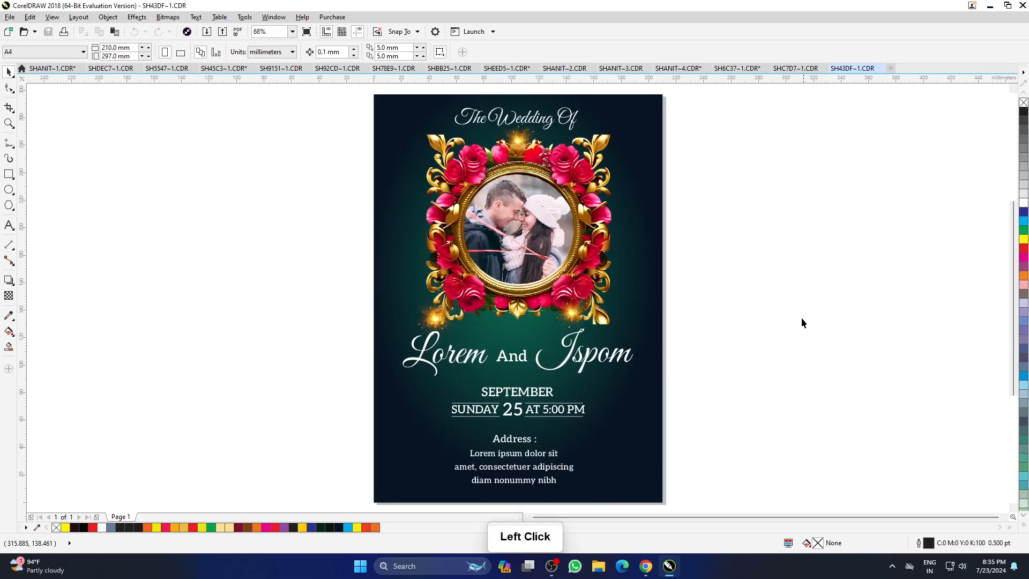
- Bring the couple-8161451_1920 photo from the desktop into the green card's drawing and cut it to the clipboard
{"action": "left_click", "coordinate": [990, 6]}
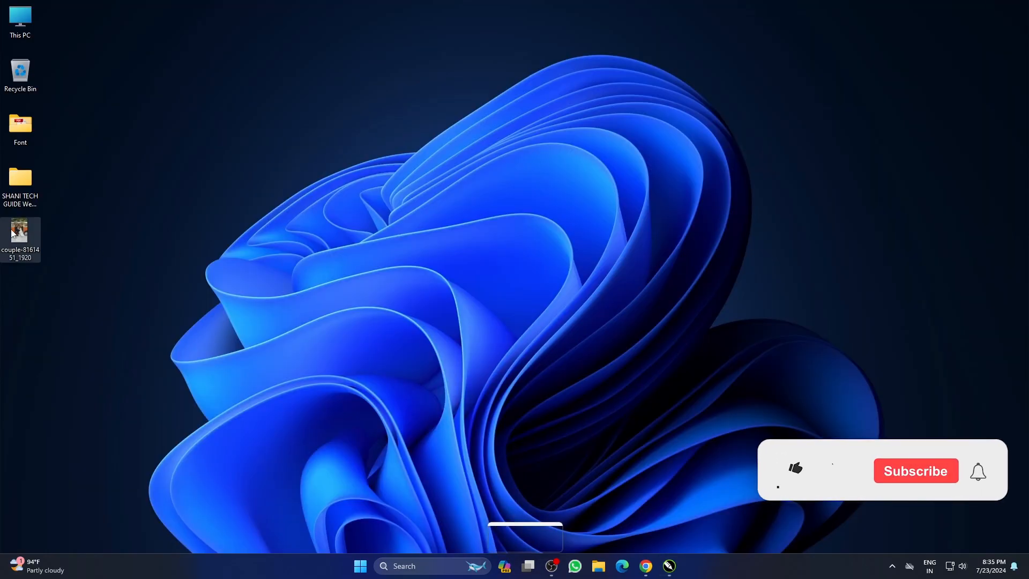
{"action": "left_click_drag", "start_coordinate": [19, 233], "coordinate": [782, 236]}
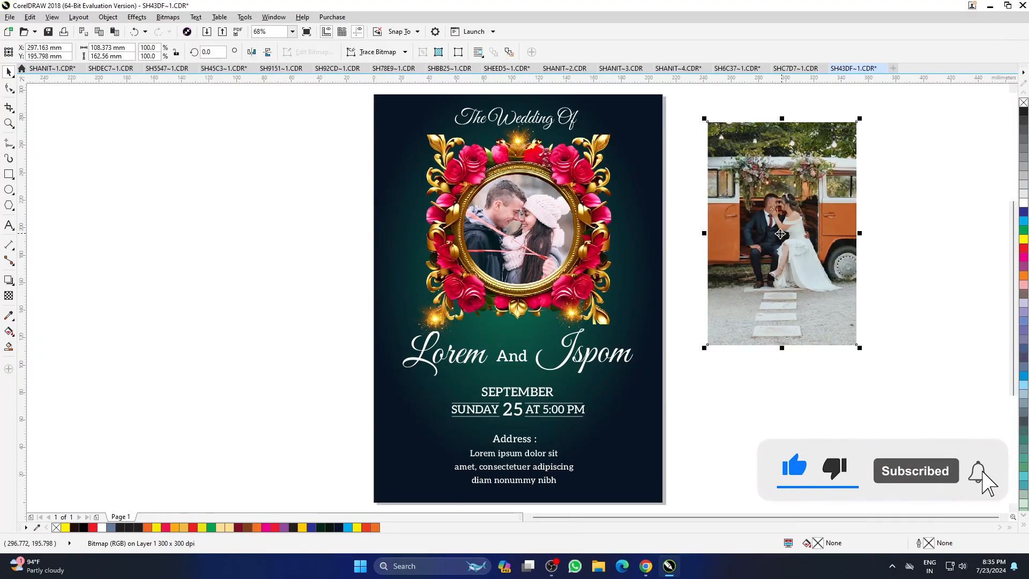
{"action": "left_click", "coordinate": [573, 216]}
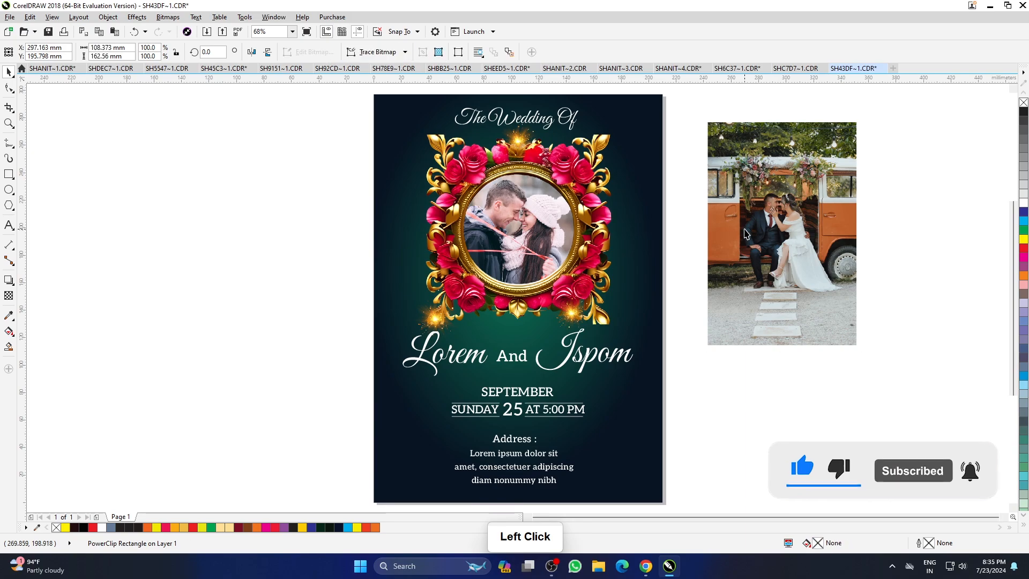
{"action": "right_click", "coordinate": [745, 230]}
{"action": "left_click", "coordinate": [774, 351]}
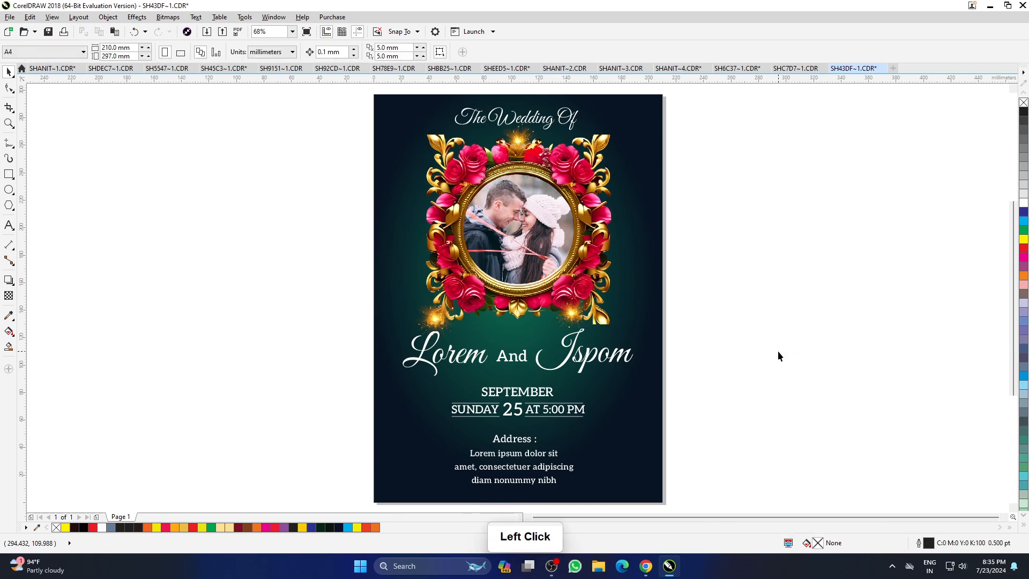
- Open the green card's PowerClip contents for editing, paste the couple photo and place it outside the page beside the card
{"action": "left_click", "coordinate": [573, 259]}
{"action": "double_click", "coordinate": [616, 184]}
{"action": "left_click", "coordinate": [616, 183]}
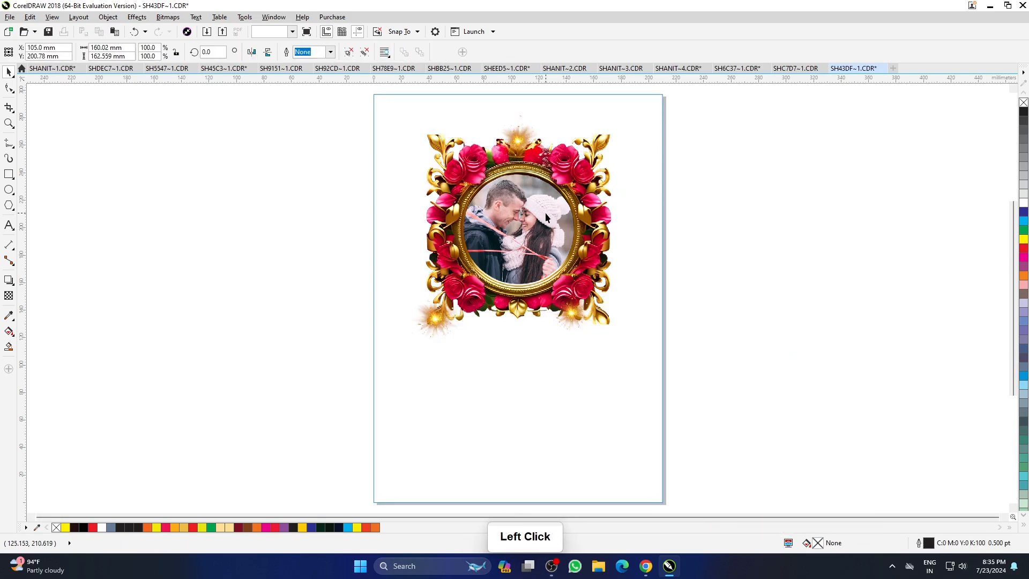
{"action": "right_click", "coordinate": [722, 205]}
{"action": "left_click", "coordinate": [746, 285]}
{"action": "left_click_drag", "start_coordinate": [743, 256], "coordinate": [789, 266]}
- Cut the four-object gold and rose frame group away from the circular photo
{"action": "left_click", "coordinate": [584, 245]}
{"action": "left_click", "coordinate": [349, 52]}
{"action": "left_click", "coordinate": [612, 115]}
{"action": "left_click", "coordinate": [576, 187]}
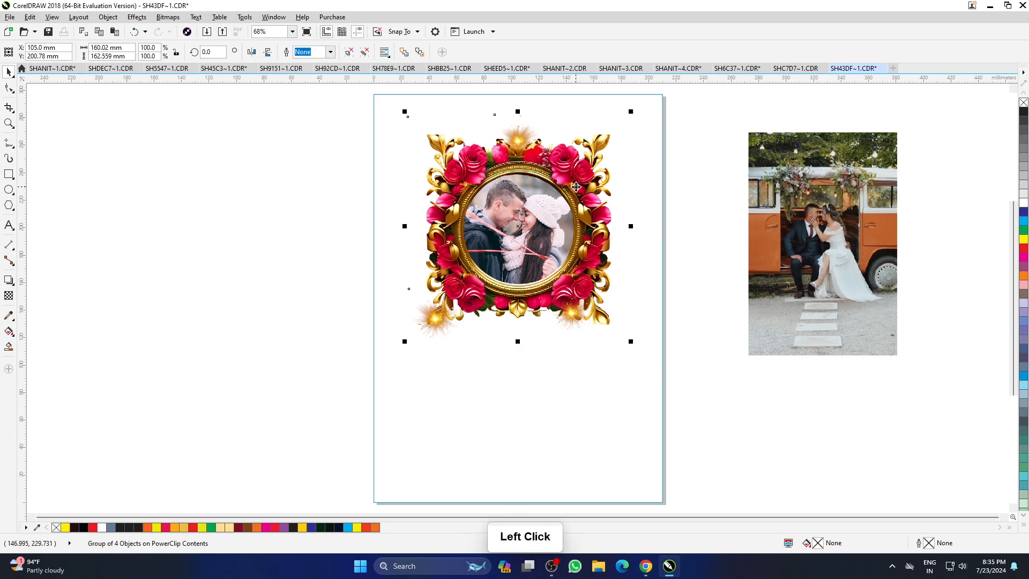
{"action": "right_click", "coordinate": [576, 187]}
{"action": "left_click", "coordinate": [602, 331]}
- PowerClip the new couple photo inside the circular photo ellipse
{"action": "left_click", "coordinate": [815, 247]}
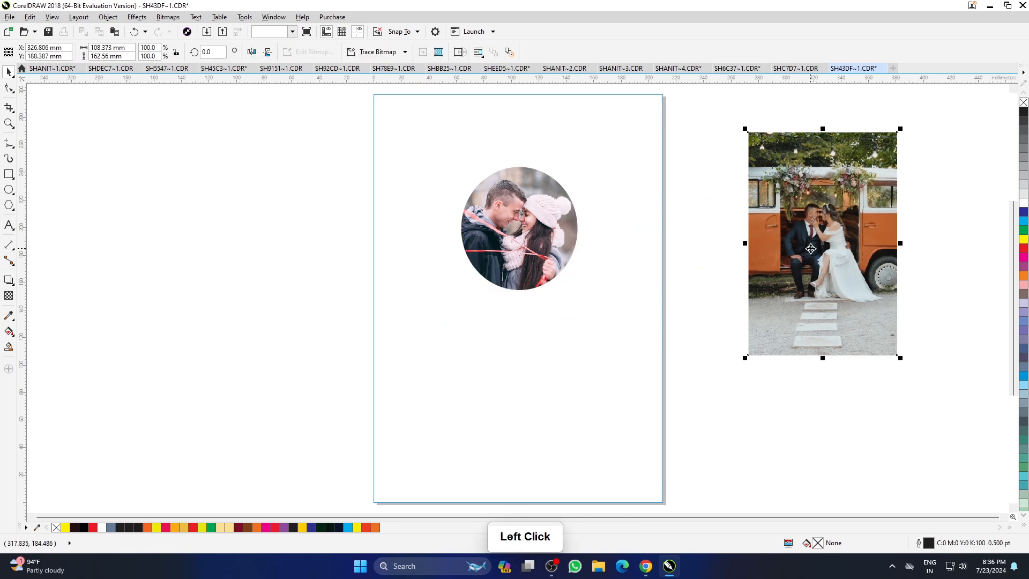
{"action": "right_click", "coordinate": [815, 247]}
{"action": "left_click", "coordinate": [854, 240]}
{"action": "left_click", "coordinate": [518, 230]}
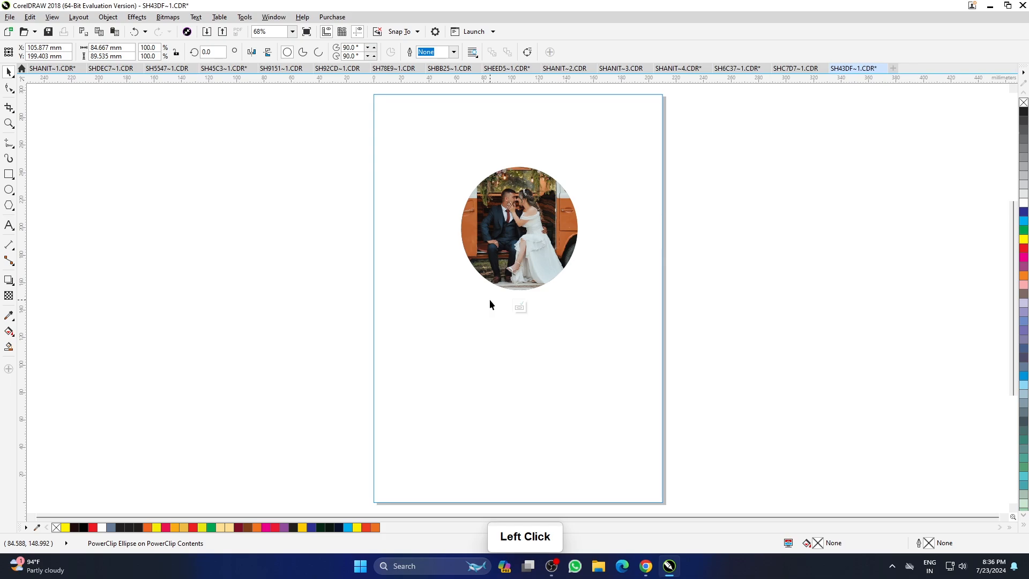
- Edit the ellipse's PowerClip contents, enlarge the new photo to about 126% and reposition the couple within the circle
{"action": "left_click", "coordinate": [496, 306]}
{"action": "left_click_drag", "start_coordinate": [598, 344], "coordinate": [635, 400]}
{"action": "mouse_move", "coordinate": [524, 242]}
{"action": "left_mouse_down"}
{"action": "mouse_move", "coordinate": [508, 241]}
{"action": "mouse_move", "coordinate": [510, 227]}
{"action": "left_mouse_up"}
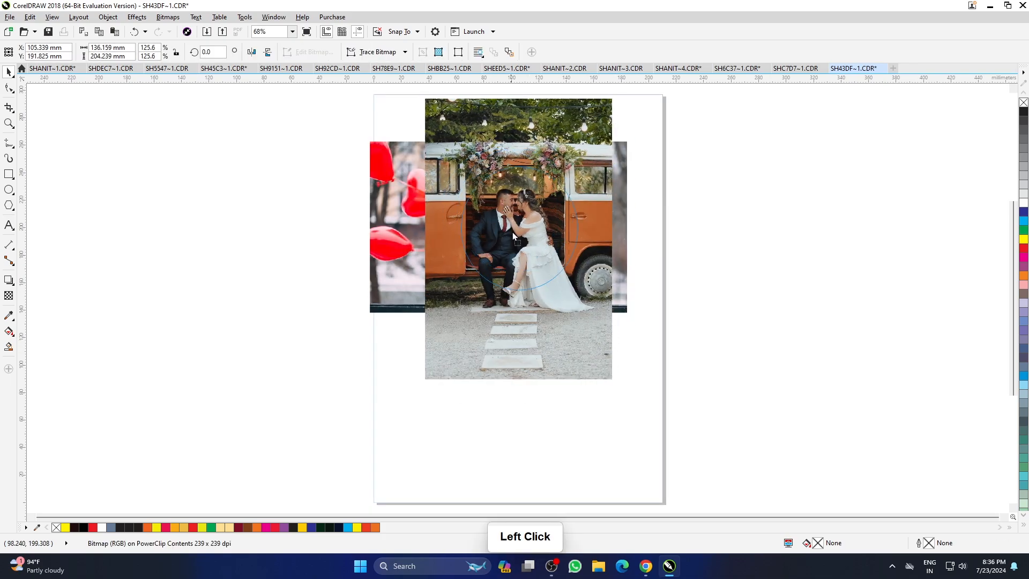
- Delete the original couple photo from the ellipse and finish editing its PowerClip
{"action": "left_click", "coordinate": [386, 193]}
{"action": "key", "text": "Delete"}
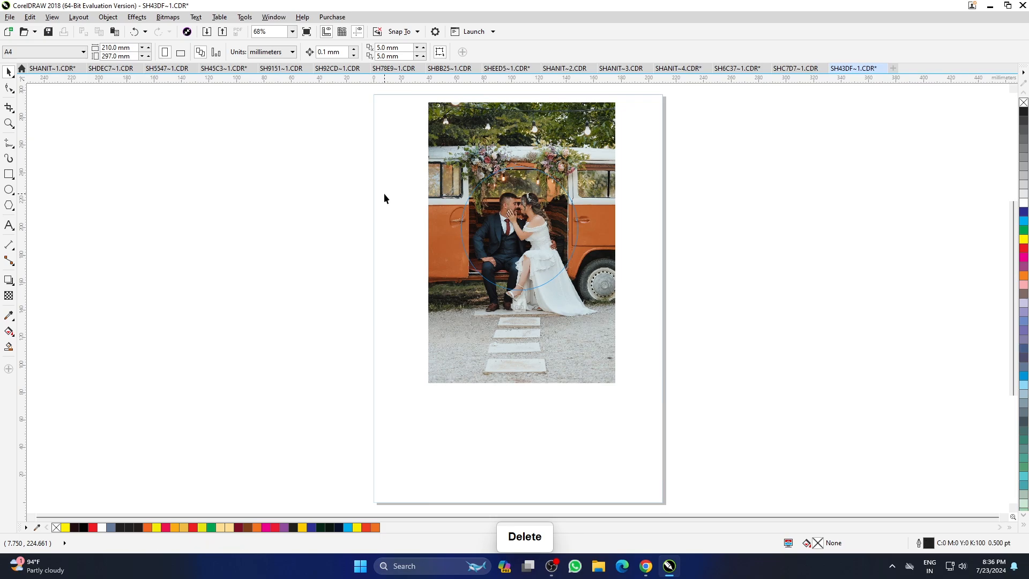
{"action": "left_click", "coordinate": [519, 307]}
- Paste the gold and rose frame back over the circular photo and finish editing the card's PowerClip
{"action": "right_click", "coordinate": [655, 230]}
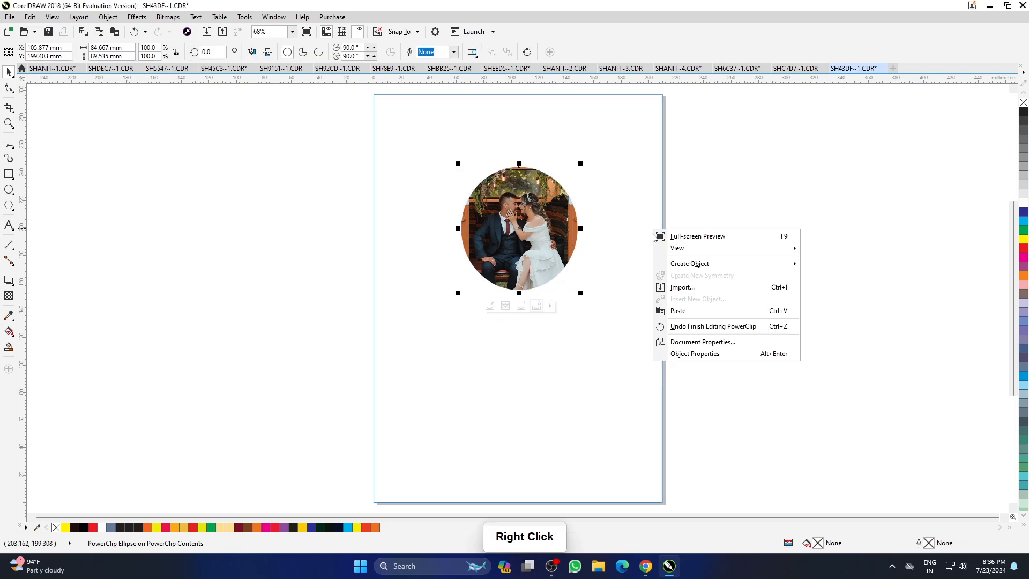
{"action": "left_click", "coordinate": [679, 308]}
{"action": "left_click", "coordinate": [510, 403]}
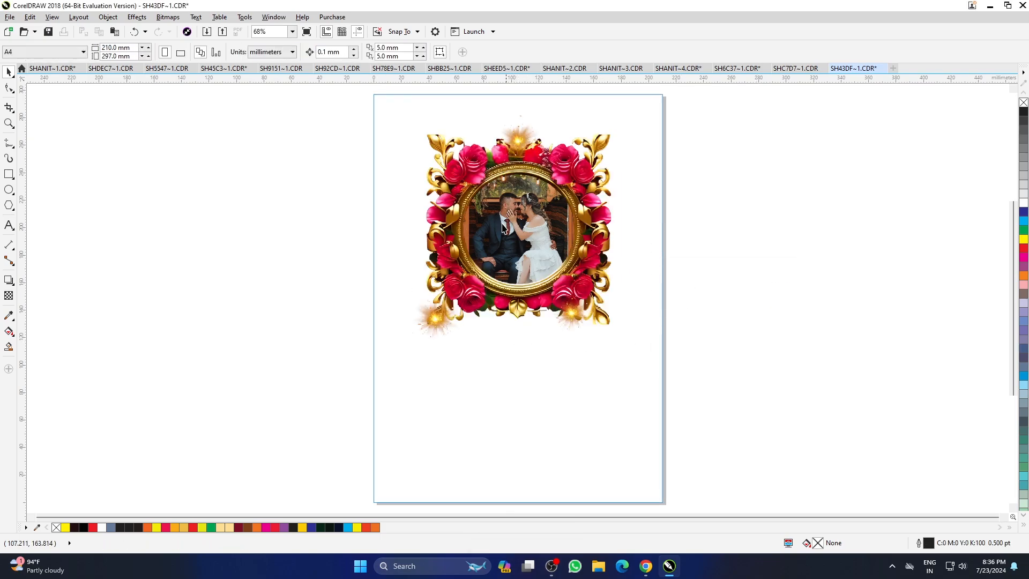
{"action": "scroll", "coordinate": [638, 198], "scroll_direction": "down", "scroll_amount": 1}
{"action": "scroll", "coordinate": [616, 172], "scroll_direction": "up", "scroll_amount": 1}
{"action": "left_click", "coordinate": [552, 118]}
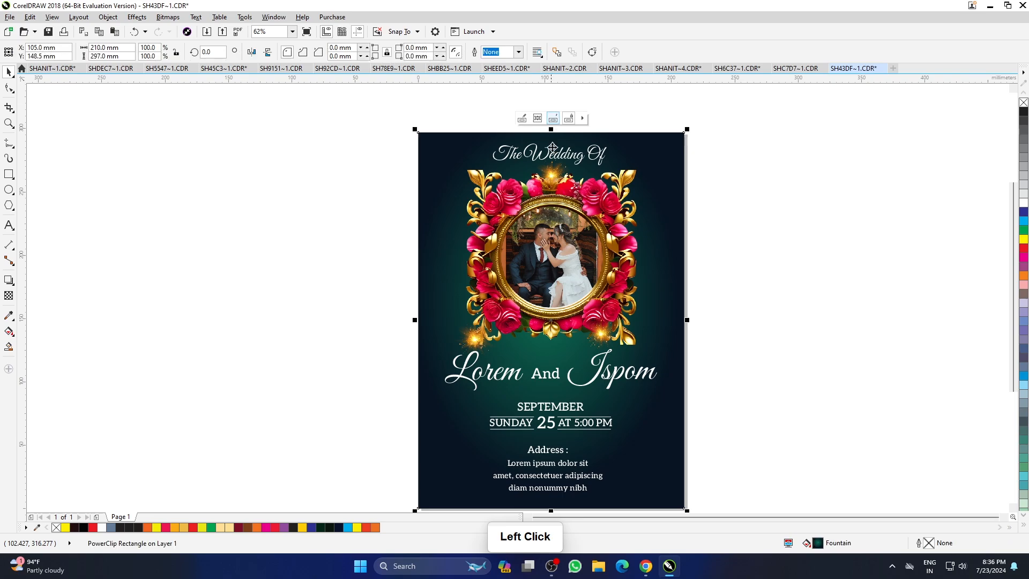
{"action": "left_click", "coordinate": [743, 300]}
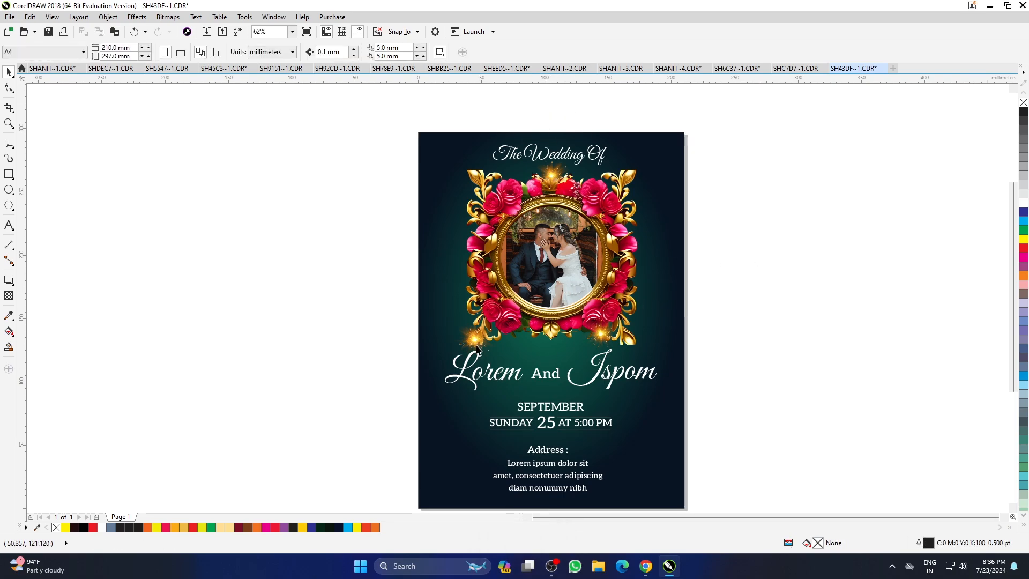
{"action": "left_click", "coordinate": [744, 300]}
{"action": "scroll", "coordinate": [545, 253], "scroll_direction": "up", "scroll_amount": 1}
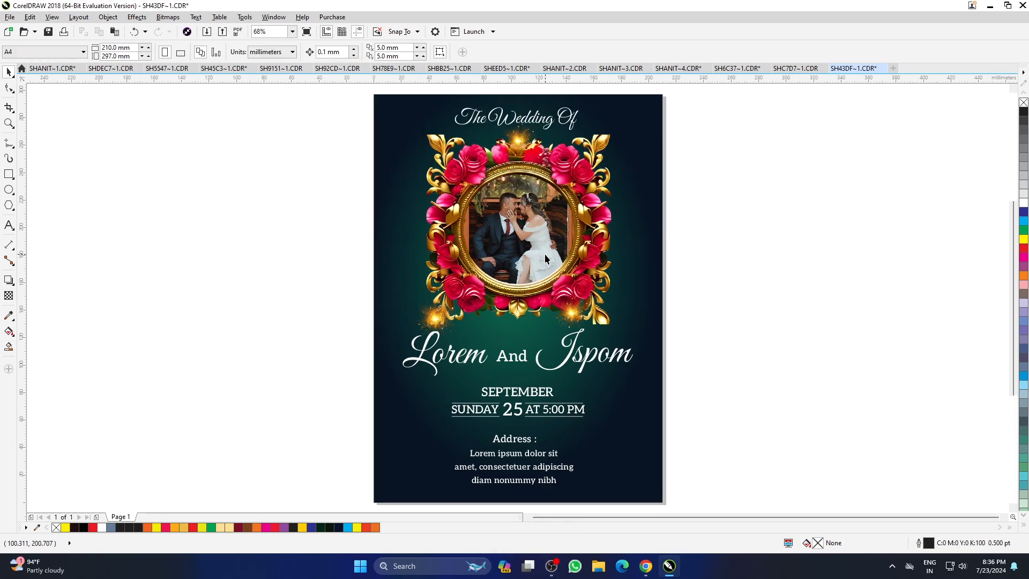
- Edit the card background's fountain fill and set its outer colour to dark red
{"action": "left_click", "coordinate": [645, 274]}
{"action": "left_click", "coordinate": [817, 544]}
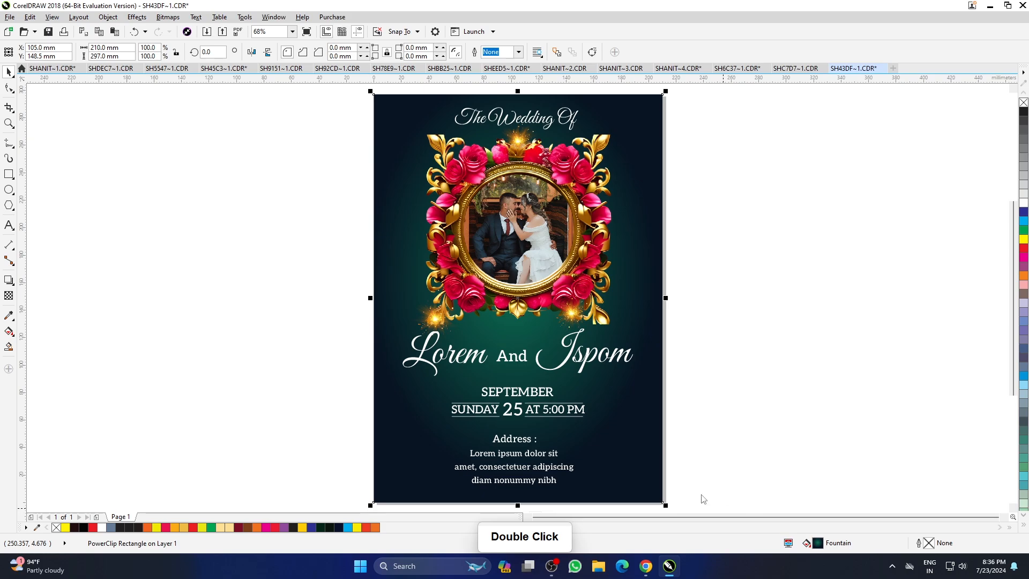
{"action": "left_click_drag", "start_coordinate": [480, 178], "coordinate": [802, 154]}
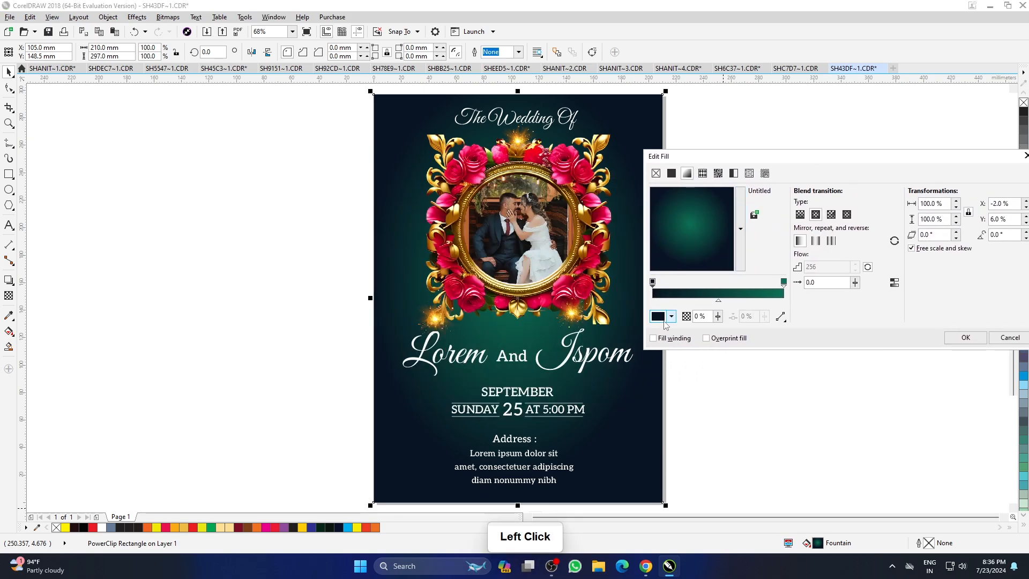
{"action": "left_click", "coordinate": [664, 320]}
{"action": "left_click", "coordinate": [714, 392]}
{"action": "left_click", "coordinate": [727, 381]}
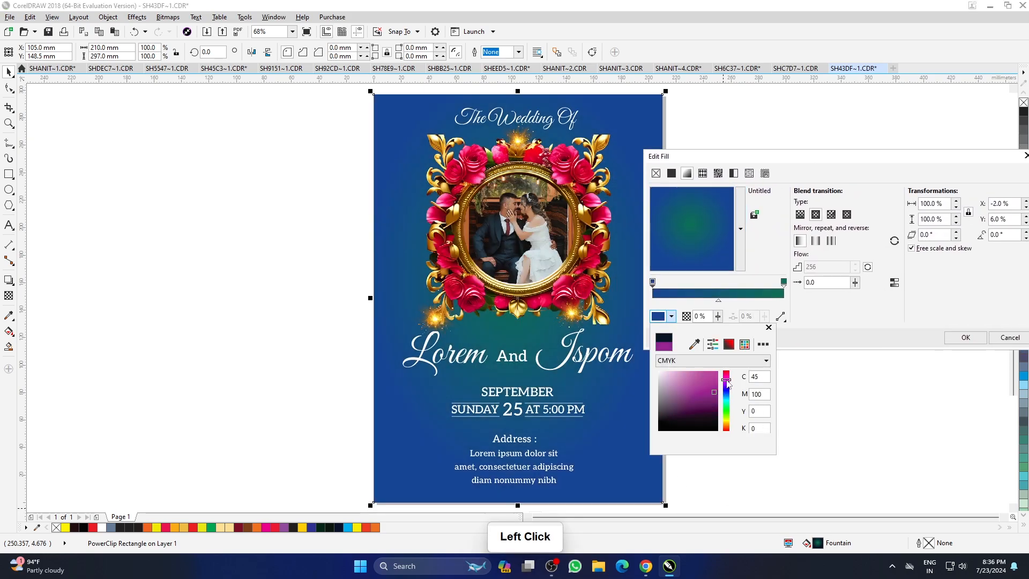
{"action": "left_click", "coordinate": [726, 428]}
{"action": "left_click", "coordinate": [714, 406]}
- Set the fountain fill's centre colour to red, about C23 M98 Y100 K24, and apply the fill
{"action": "double_click", "coordinate": [784, 282]}
{"action": "left_click", "coordinate": [664, 316]}
{"action": "left_click", "coordinate": [727, 429]}
{"action": "left_click", "coordinate": [706, 394]}
{"action": "left_click", "coordinate": [711, 393]}
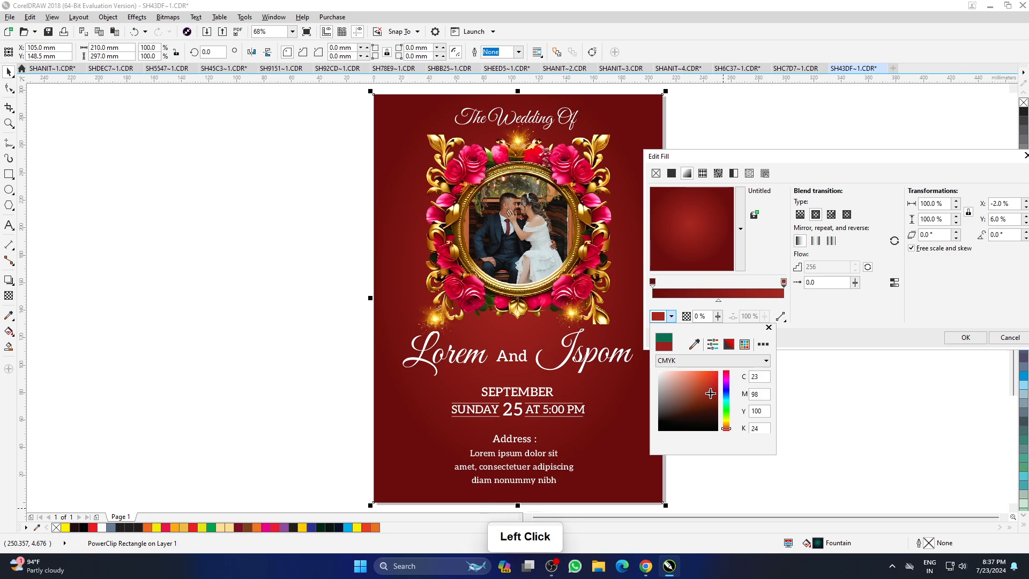
{"action": "left_click", "coordinate": [965, 337]}
- Fit the recoloured red card in view and preview it full-screen
{"action": "double_click", "coordinate": [682, 353]}
{"action": "key", "text": "F4"}
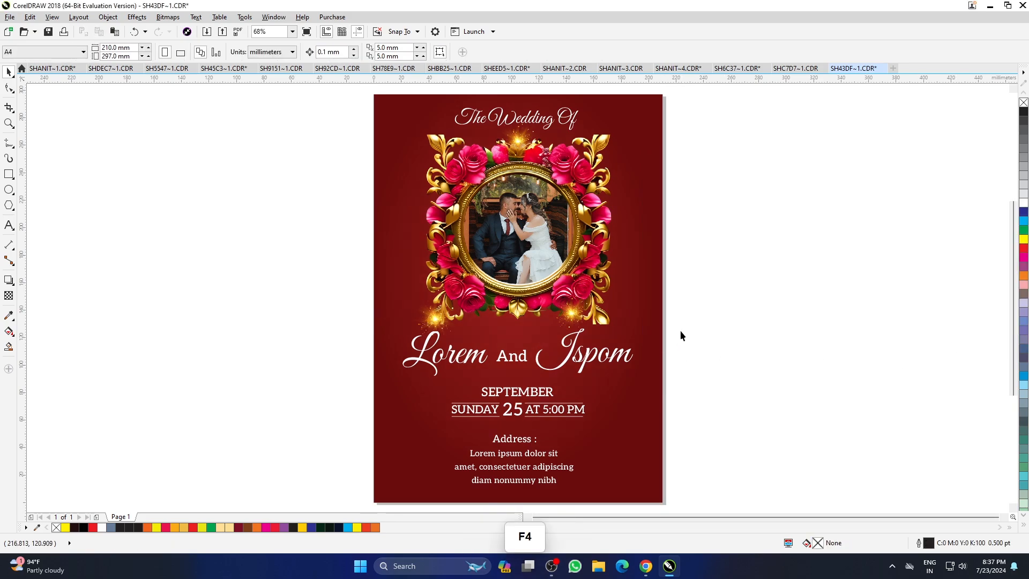
{"action": "key", "text": "F9"}
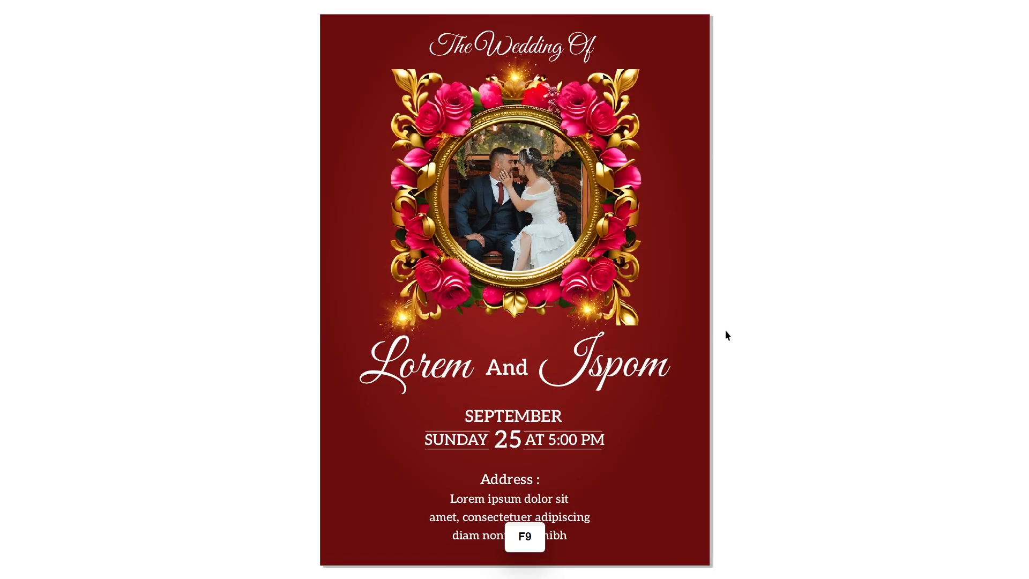
{"action": "left_click", "coordinate": [797, 373]}
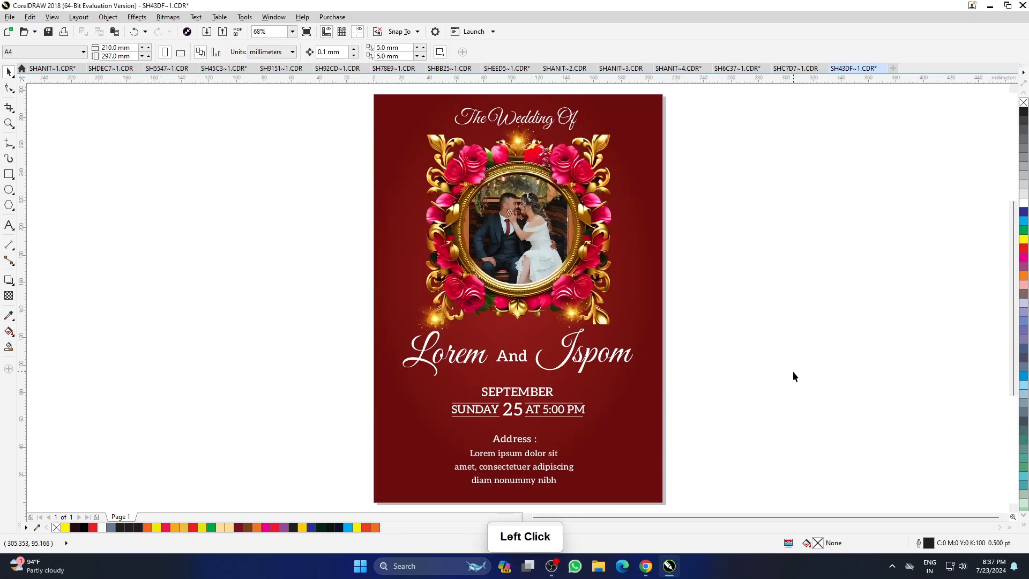
- Open Shani Tech Guide Wedding Invitation Card Vol-6 (16), fit the card in view and preview it full-screen
{"action": "key", "text": "ctrl+o"}
{"action": "scroll", "coordinate": [414, 353], "scroll_direction": "down", "scroll_amount": 5}
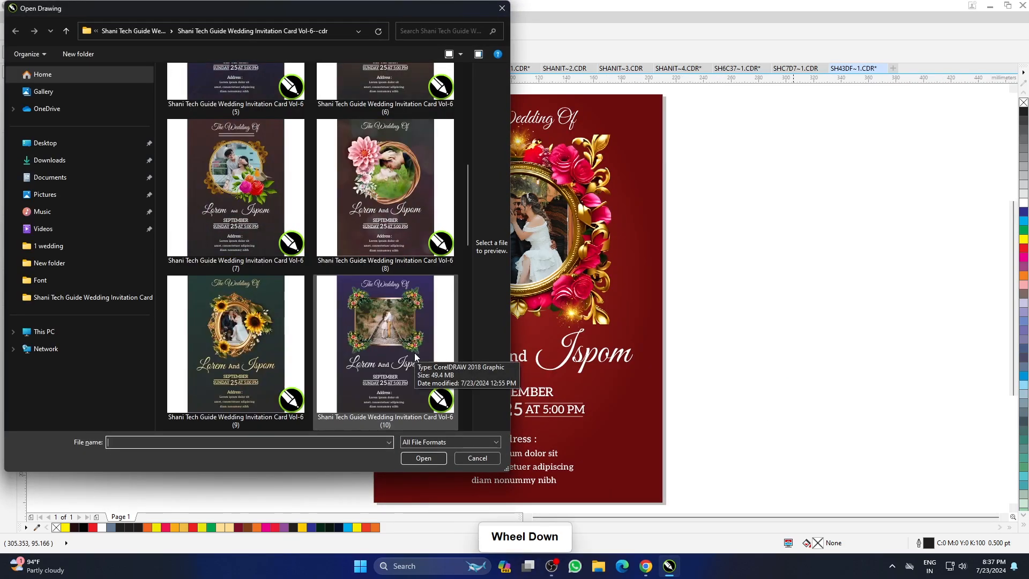
{"action": "scroll", "coordinate": [410, 348], "scroll_direction": "down", "scroll_amount": 3}
{"action": "double_click", "coordinate": [435, 426]}
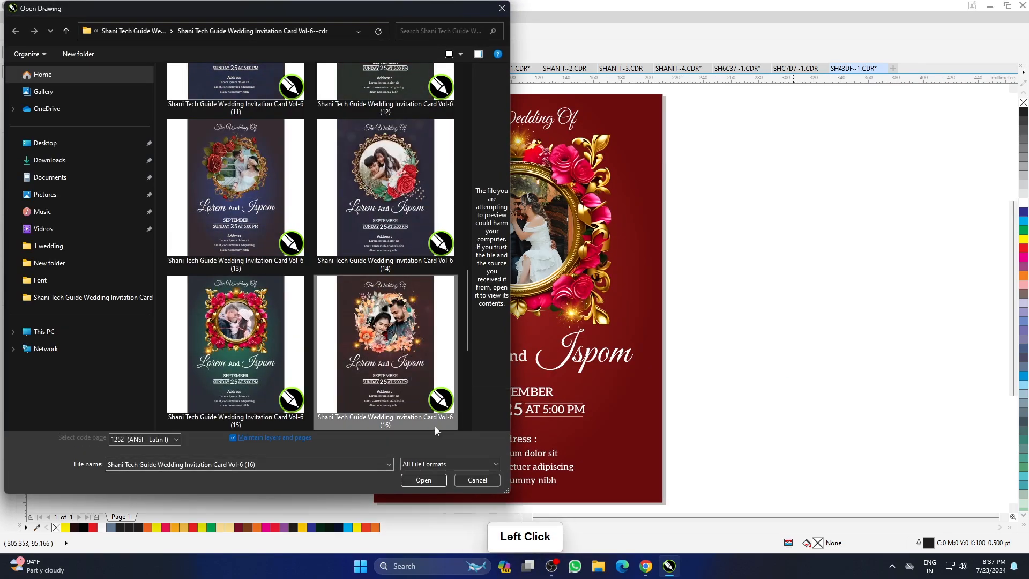
{"action": "left_click", "coordinate": [697, 376]}
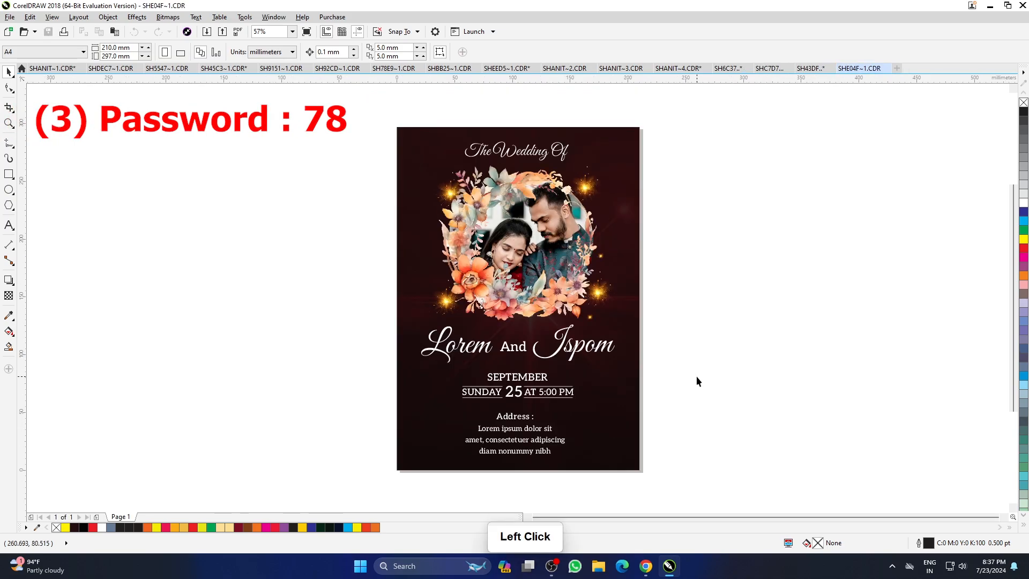
{"action": "key", "text": "F4"}
{"action": "key", "text": "F9"}
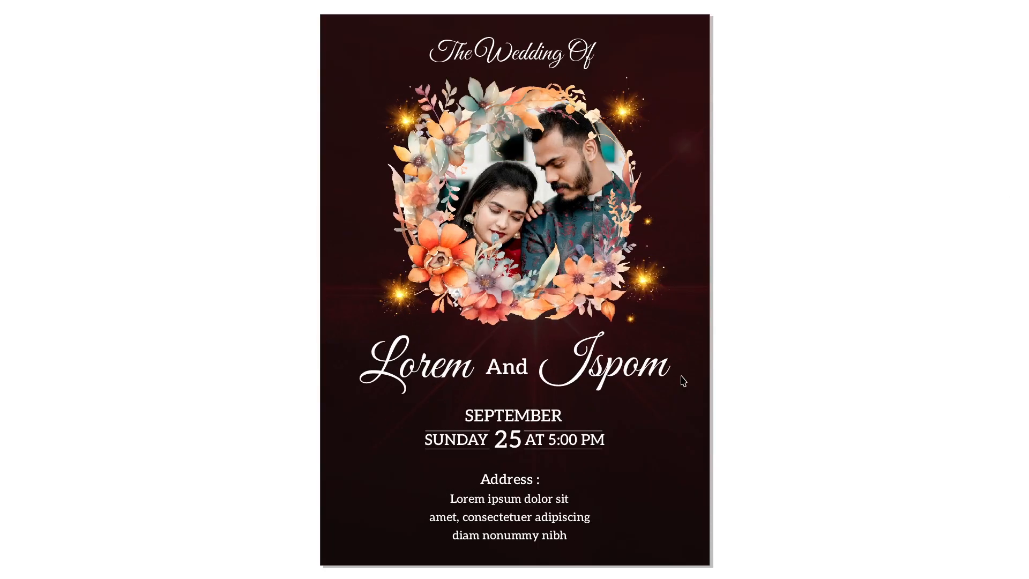
{"action": "left_click", "coordinate": [809, 363]}
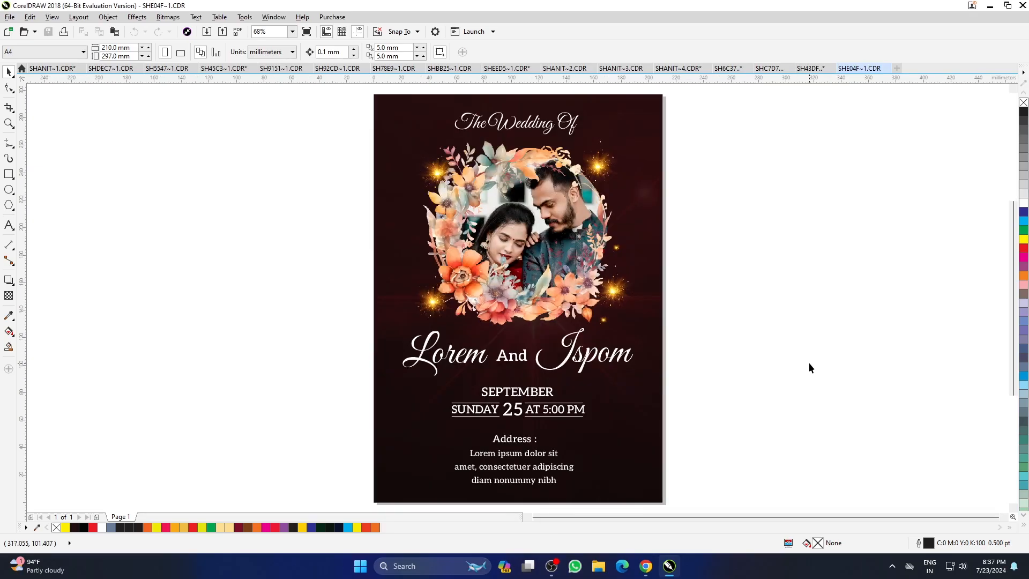
- Open Wedding Invitation Card Vol-6 (17), the brown card with the square floral frame, and preview it full-screen
{"action": "key", "text": "ctrl+o"}
{"action": "scroll", "coordinate": [411, 333], "scroll_direction": "down", "scroll_amount": 3}
{"action": "scroll", "coordinate": [419, 330], "scroll_direction": "down", "scroll_amount": 3}
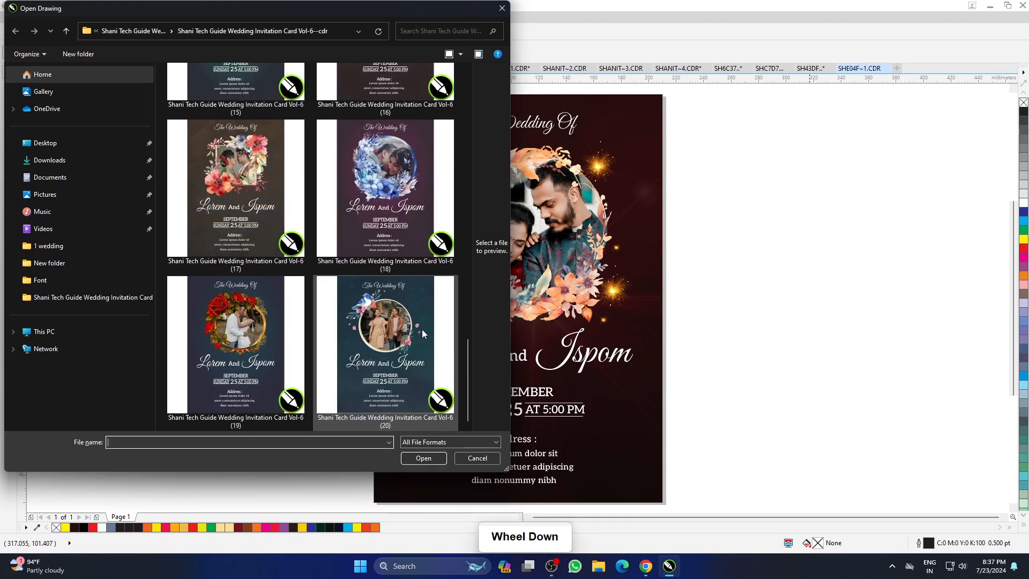
{"action": "scroll", "coordinate": [399, 291], "scroll_direction": "up", "scroll_amount": 1}
{"action": "double_click", "coordinate": [274, 308]}
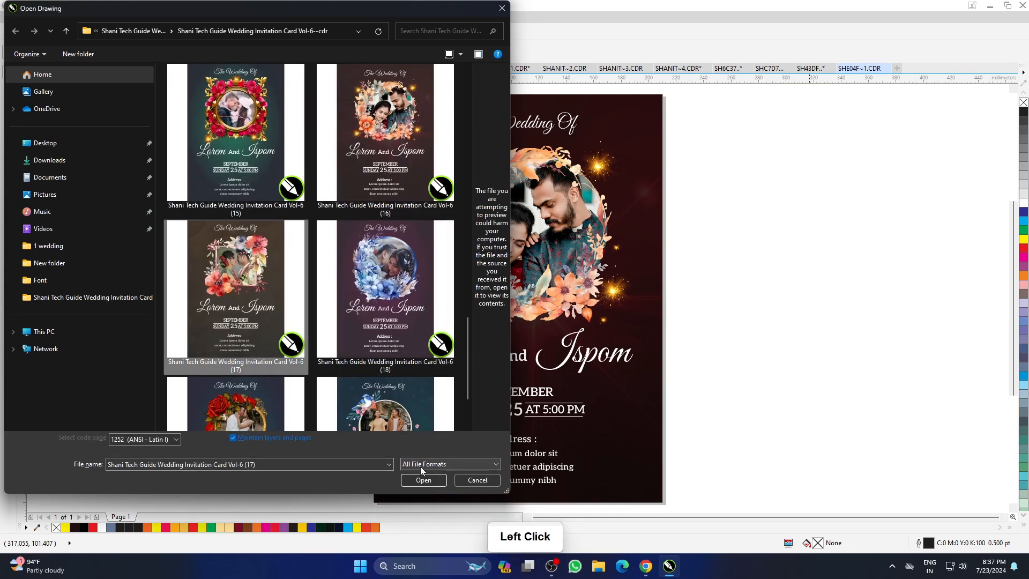
{"action": "key", "text": "F4"}
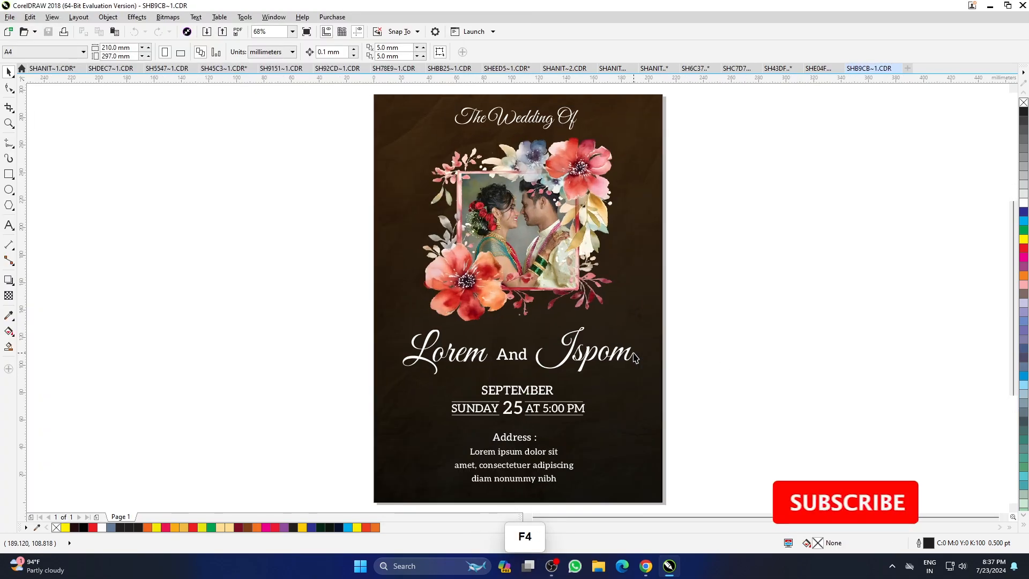
{"action": "left_click", "coordinate": [691, 341]}
{"action": "key", "text": "F9"}
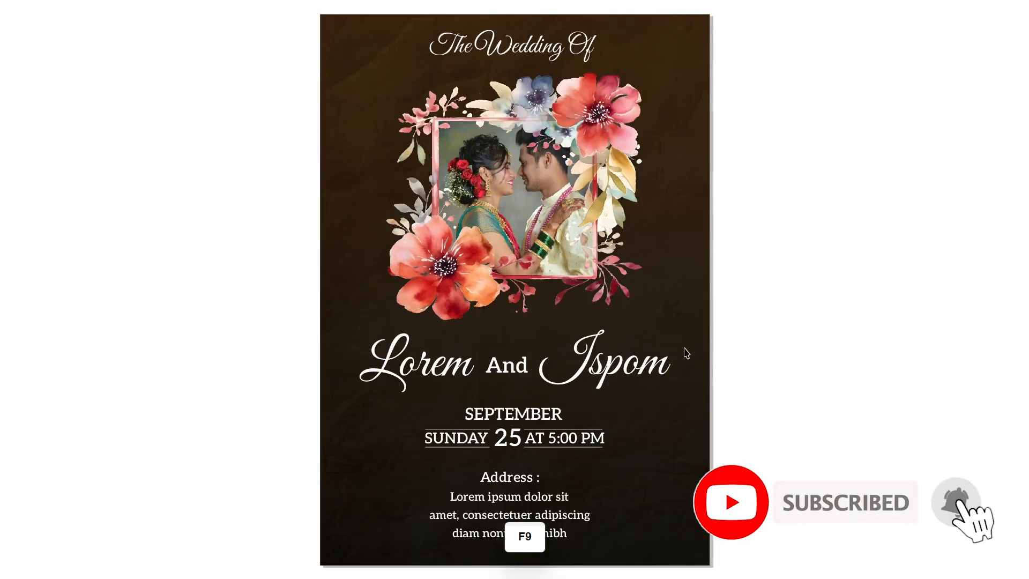
{"action": "left_click", "coordinate": [767, 353]}
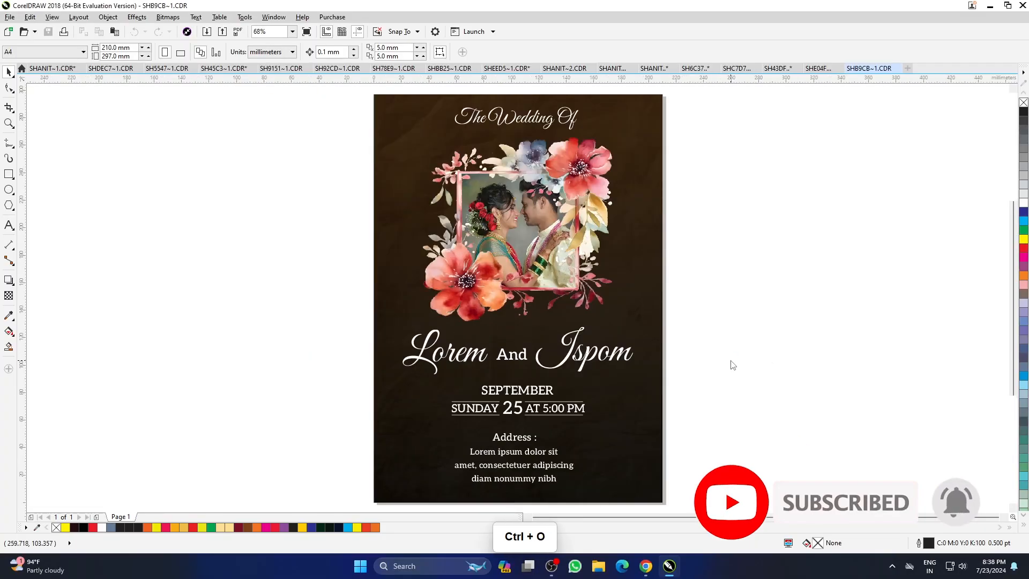
- Open Wedding Invitation Card Vol-6 (18), the purple card with the blue flower wreath, and preview it full-screen
{"action": "key", "text": "ctrl+o"}
{"action": "scroll", "coordinate": [342, 336], "scroll_direction": "down", "scroll_amount": 10}
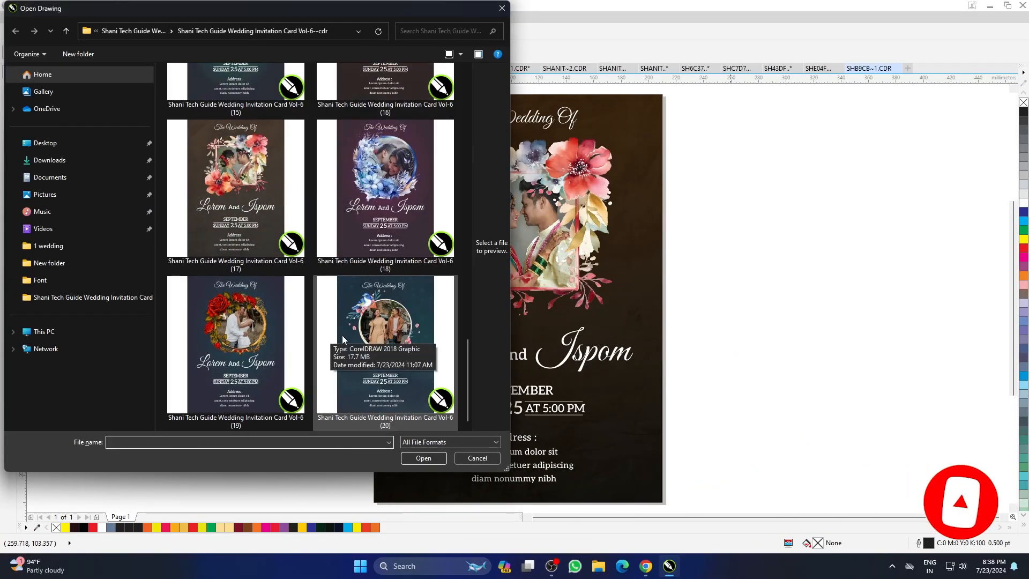
{"action": "left_click", "coordinate": [342, 336]}
{"action": "left_click", "coordinate": [424, 458]}
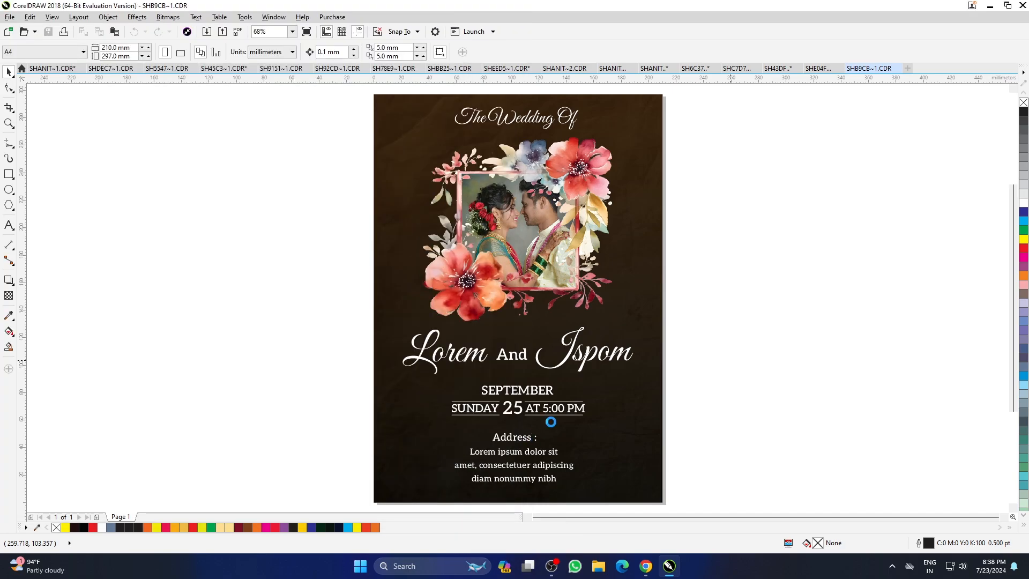
{"action": "key", "text": "F4"}
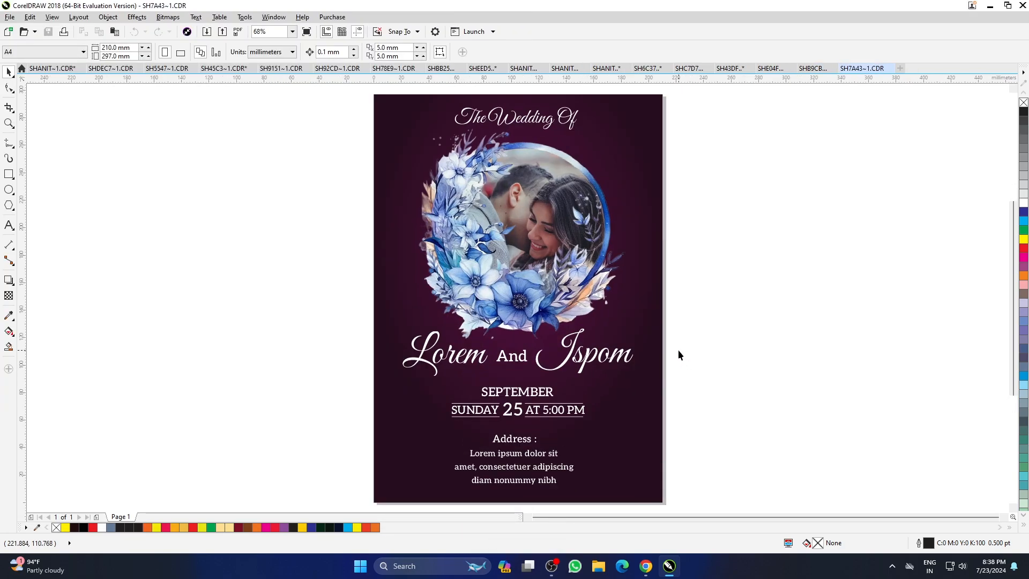
{"action": "key", "text": "F9"}
{"action": "left_click", "coordinate": [756, 308]}
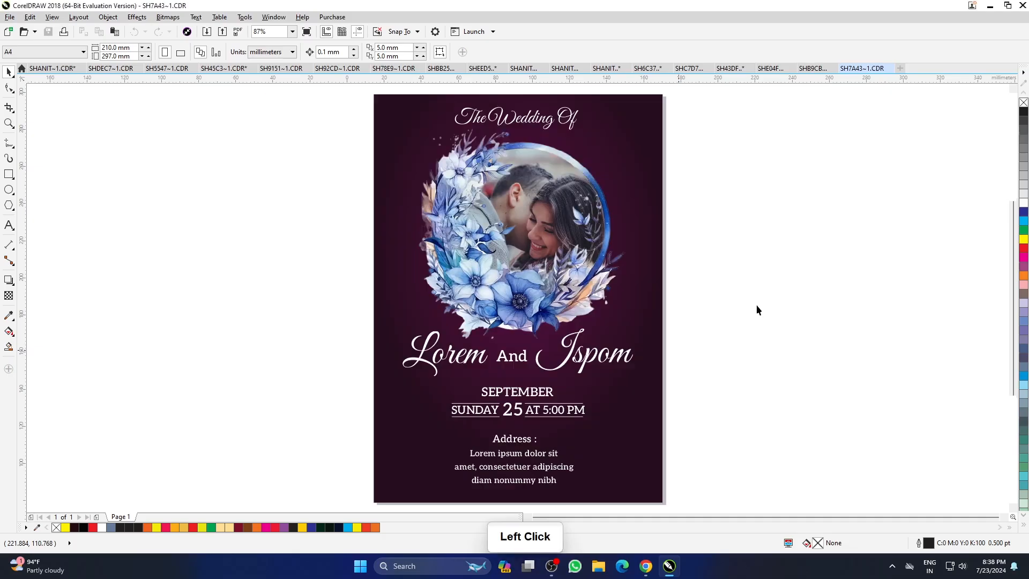
- Open Wedding Invitation Card Vol-6 (19), the navy card with red roses on a gold frame, and preview it full-screen
{"action": "scroll", "coordinate": [381, 329], "scroll_direction": "down", "scroll_amount": 10}
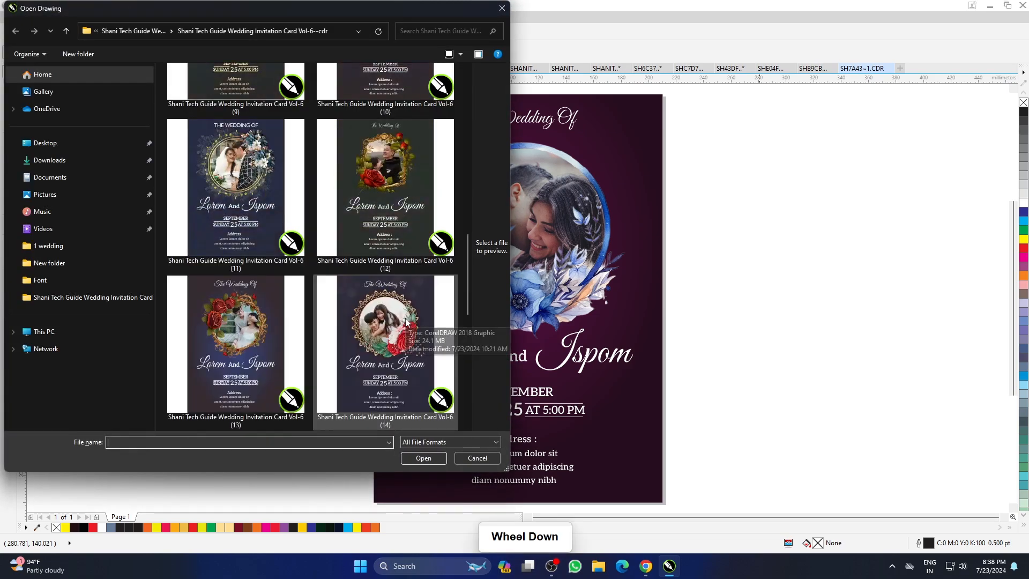
{"action": "left_click", "coordinate": [236, 343]}
{"action": "left_click", "coordinate": [423, 458]}
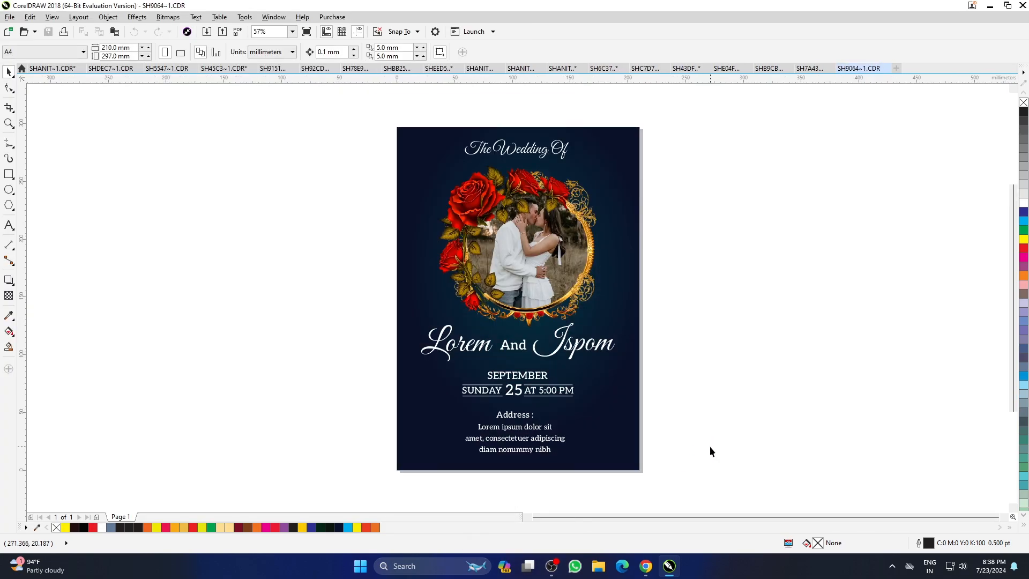
{"action": "left_click", "coordinate": [716, 435]}
{"action": "key", "text": "F4"}
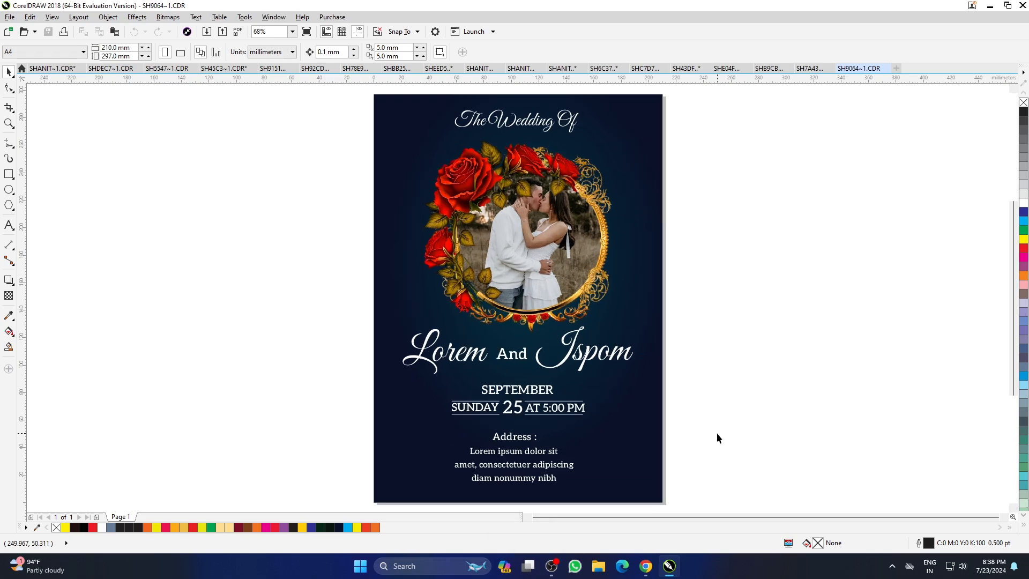
{"action": "key", "text": "F9"}
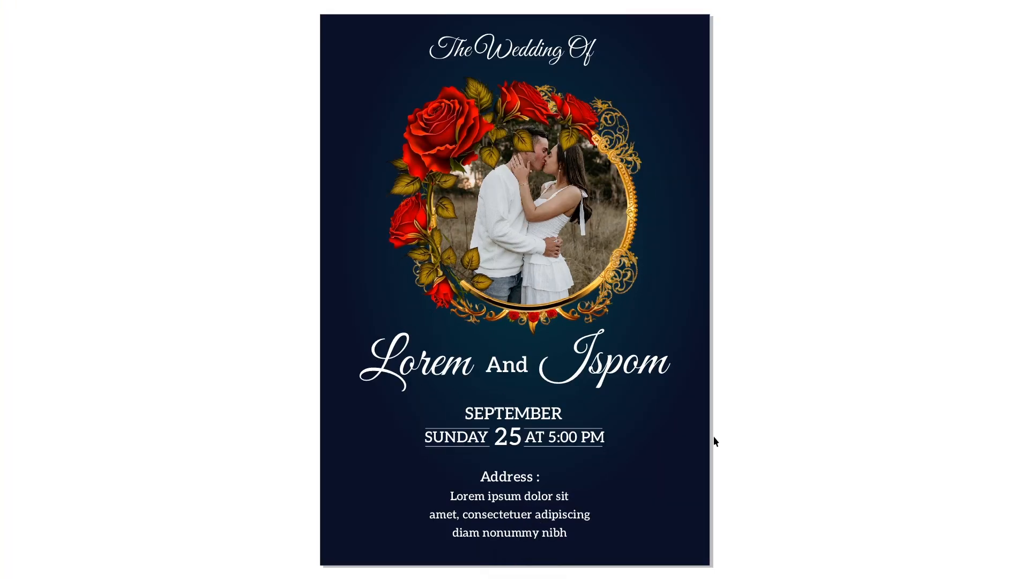
{"action": "left_click", "coordinate": [733, 429]}
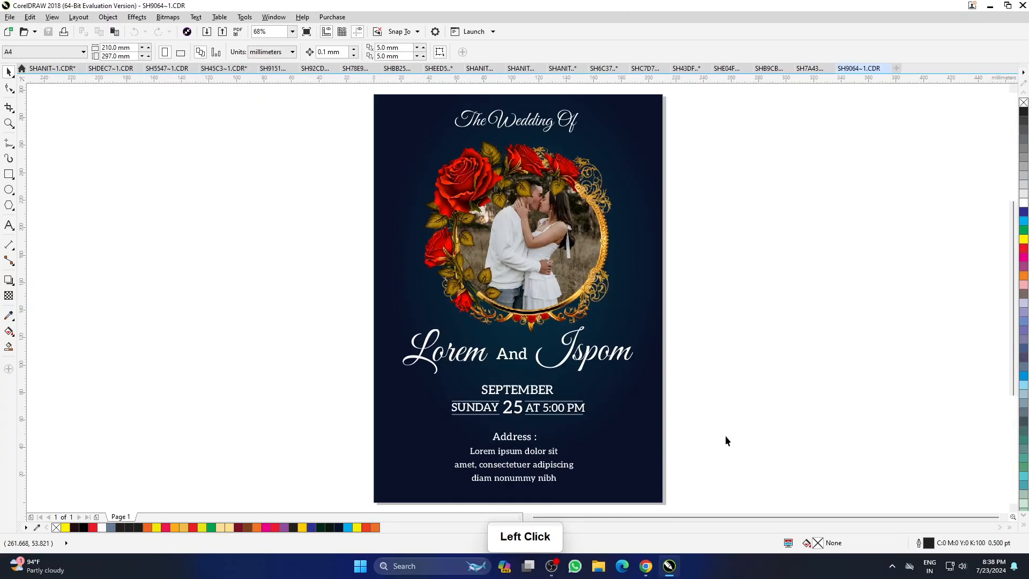
- Open Wedding Invitation Card Vol-6 (20), the dark teal card with the blue bird, and preview it full-screen
{"action": "key", "text": "ctrl+o"}
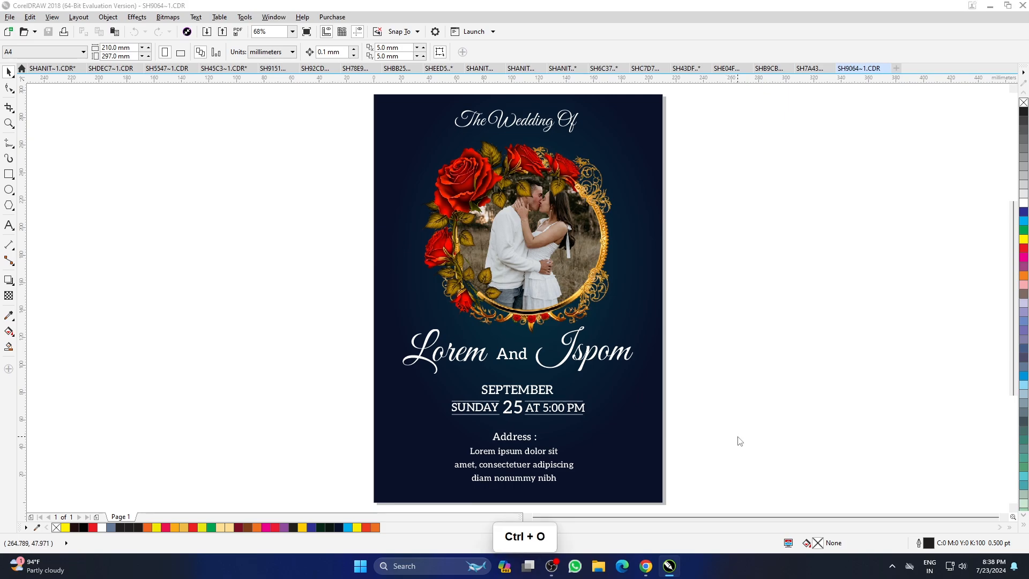
{"action": "scroll", "coordinate": [425, 323], "scroll_direction": "down", "scroll_amount": 5}
{"action": "left_click", "coordinate": [422, 396]}
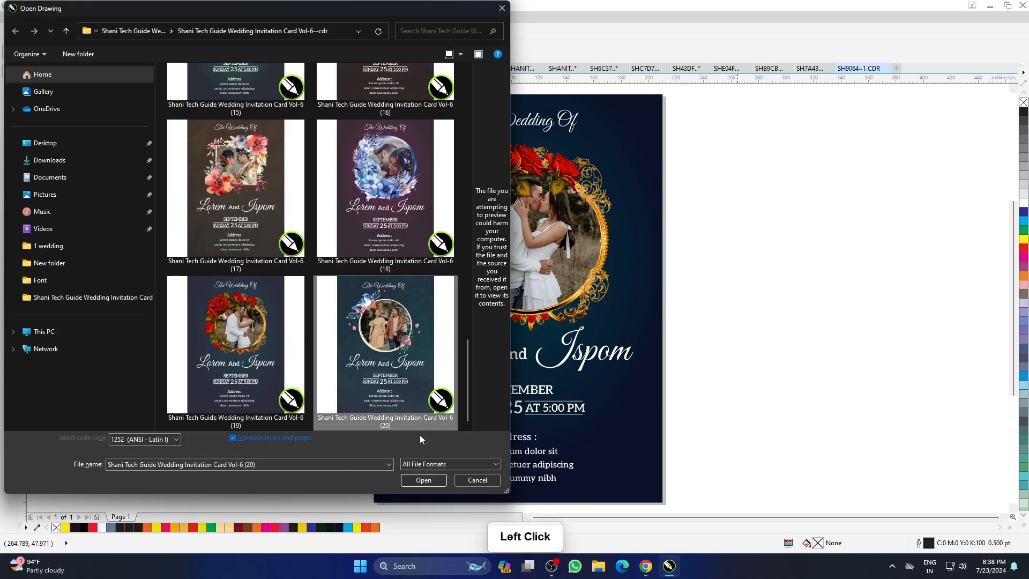
{"action": "left_click", "coordinate": [423, 458]}
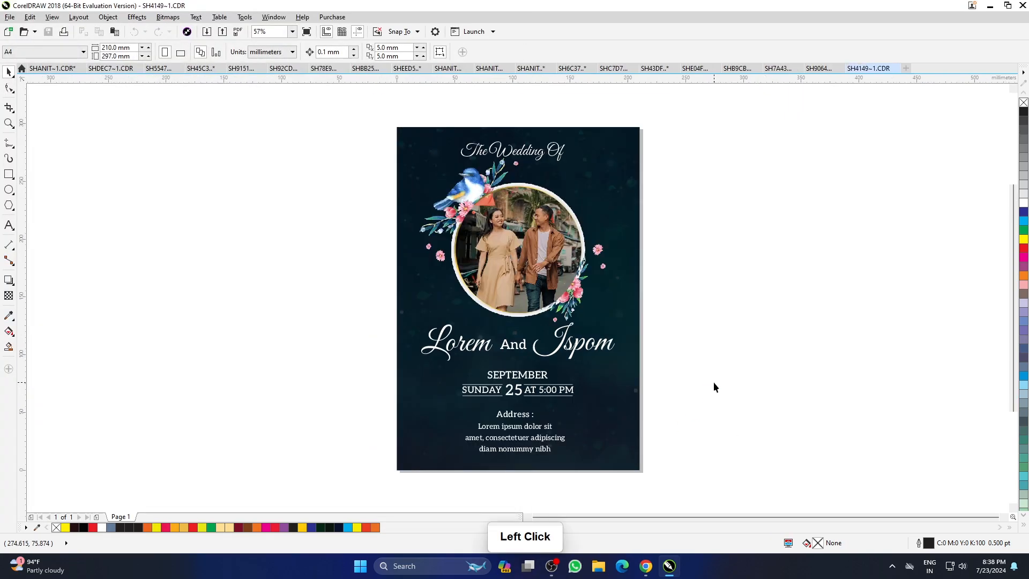
{"action": "key", "text": "F4"}
{"action": "key", "text": "F9"}
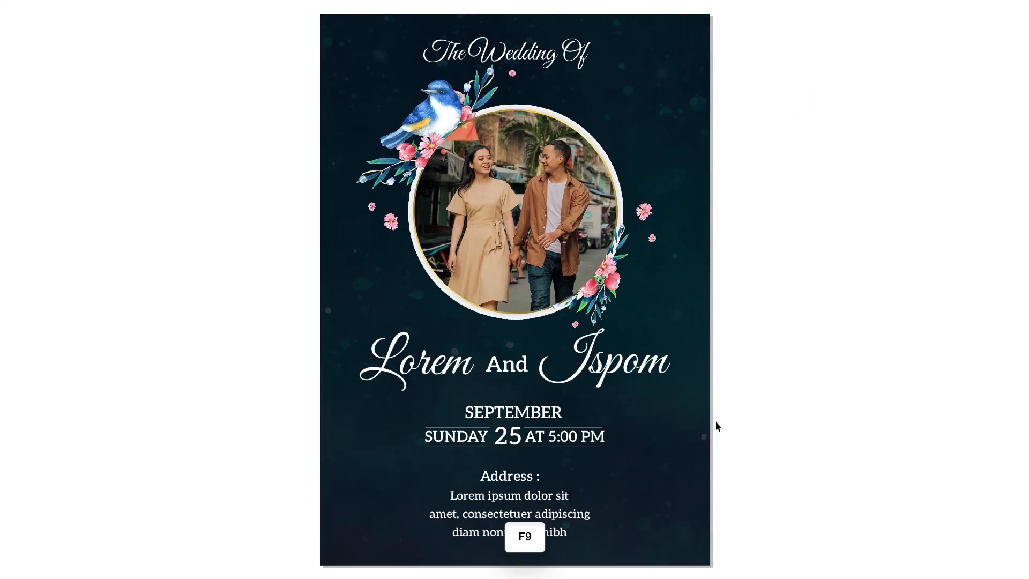